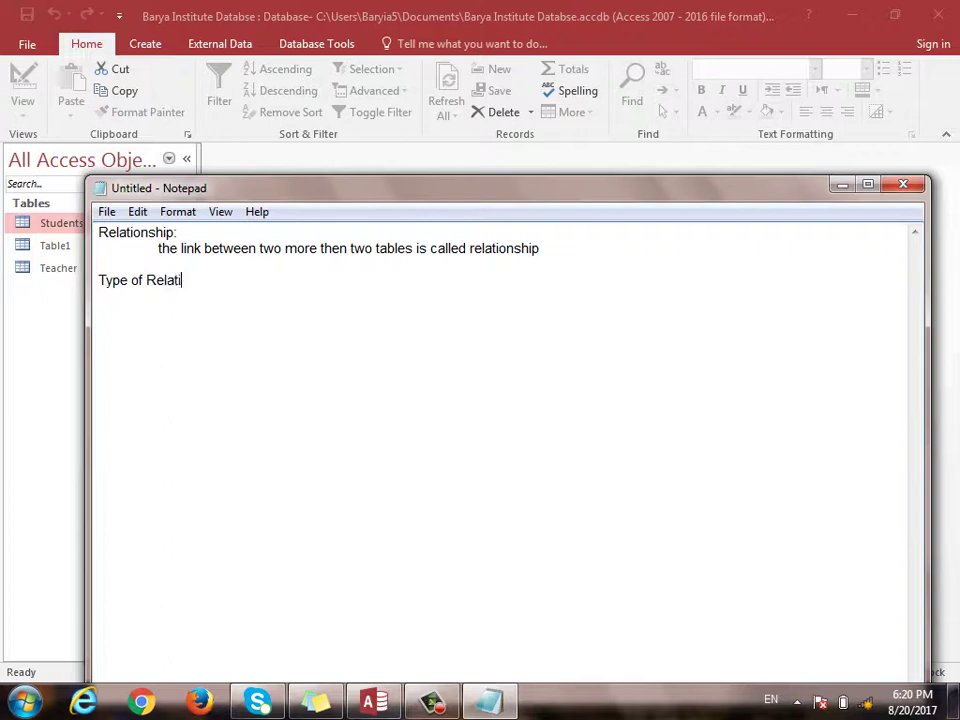
Finish the heading "Type of Relationship" and list One to One, One to Many and Many to Many on indented lines beneath it
{"action": "type", "text": "hip"}
{"action": "key", "text": "Return"}
{"action": "key", "text": "Tab"}
{"action": "type", "text": "One to One"}
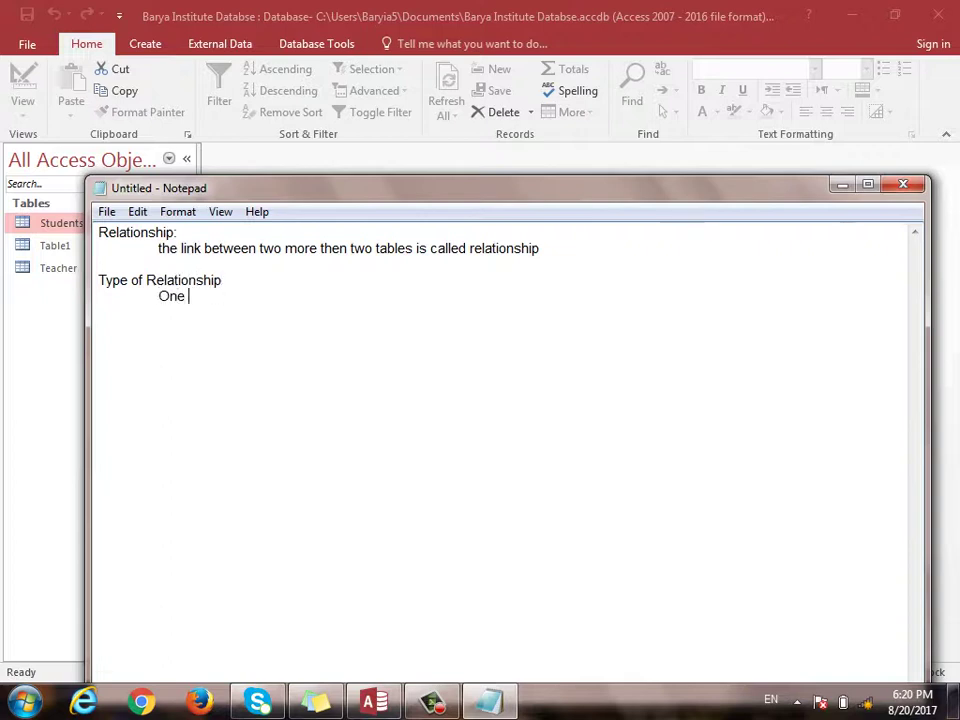
{"action": "key", "text": "Return"}
{"action": "key", "text": "Tab"}
{"action": "type", "text": "One to Many"}
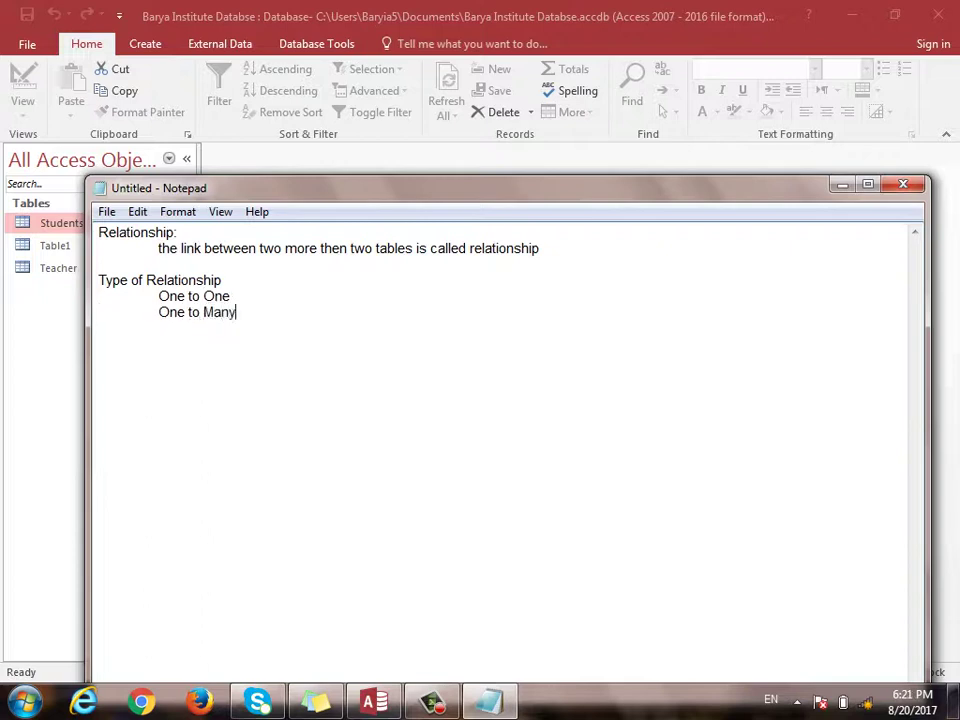
{"action": "key", "text": "Return"}
{"action": "type", "text": "Many t o Many"}
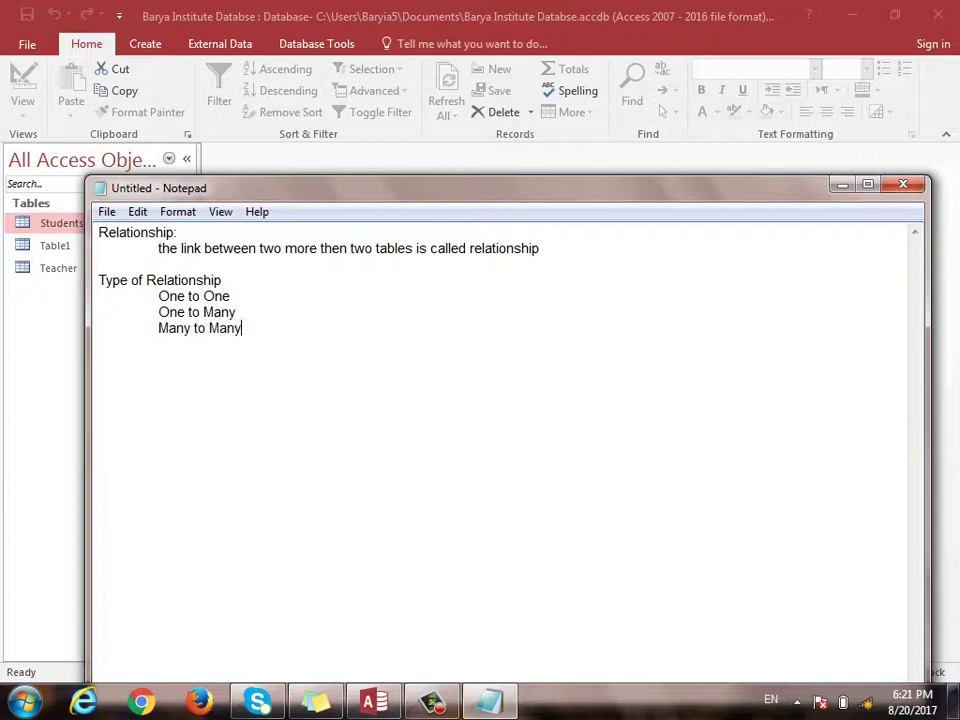
{"action": "key", "text": "Return"}
Switch to Access, open the Students table and look through its columns from ID to Total
{"action": "left_click", "coordinate": [594, 9]}
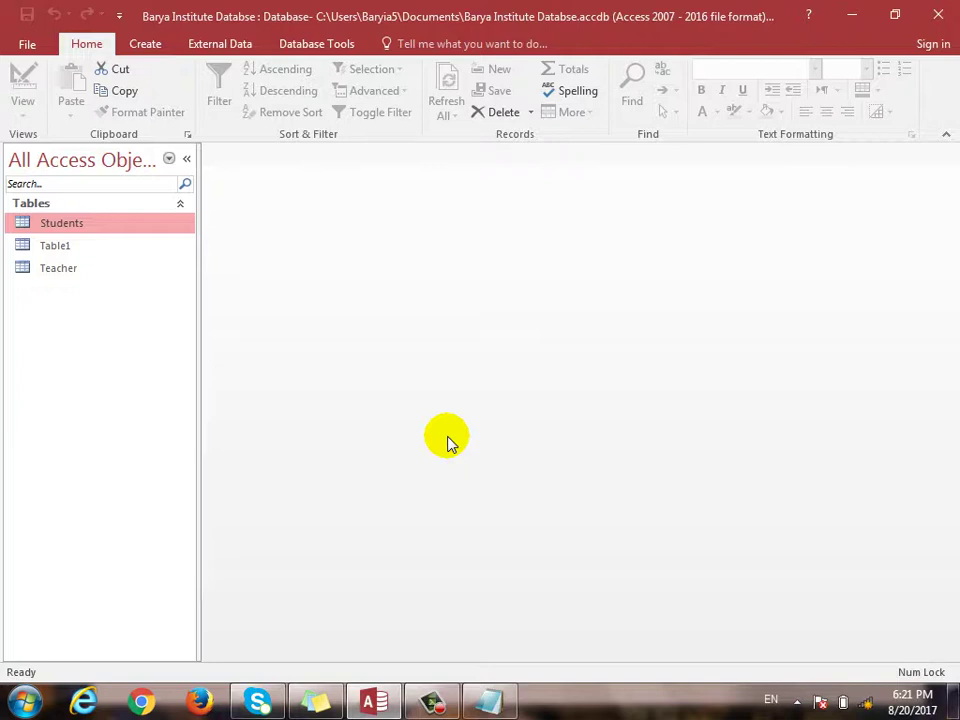
{"action": "double_click", "coordinate": [62, 226]}
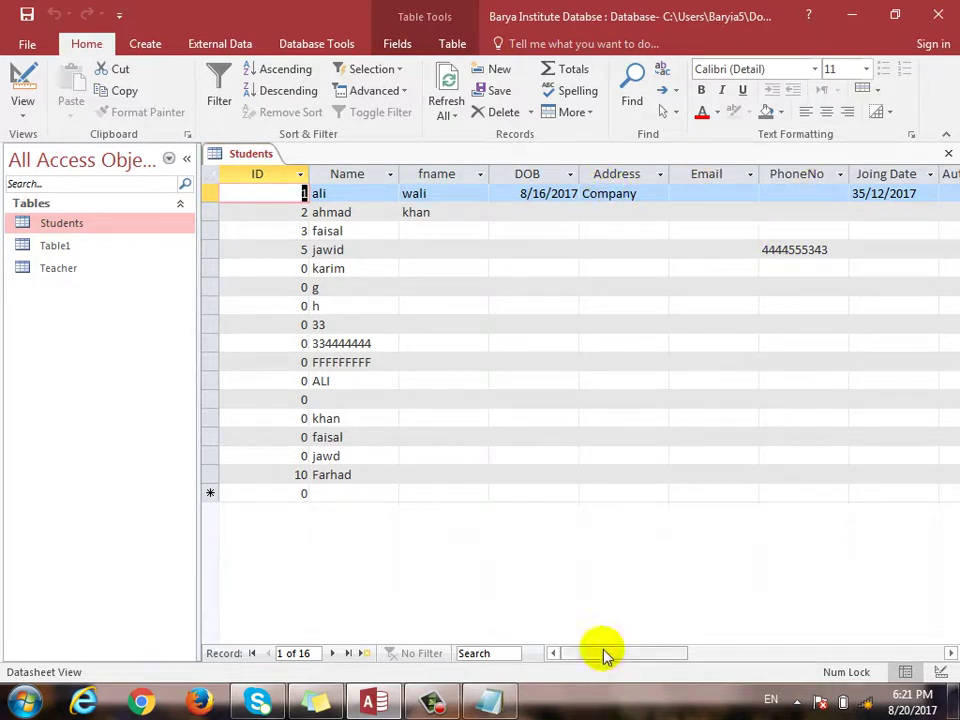
{"action": "left_click_drag", "start_coordinate": [604, 654], "coordinate": [783, 658]}
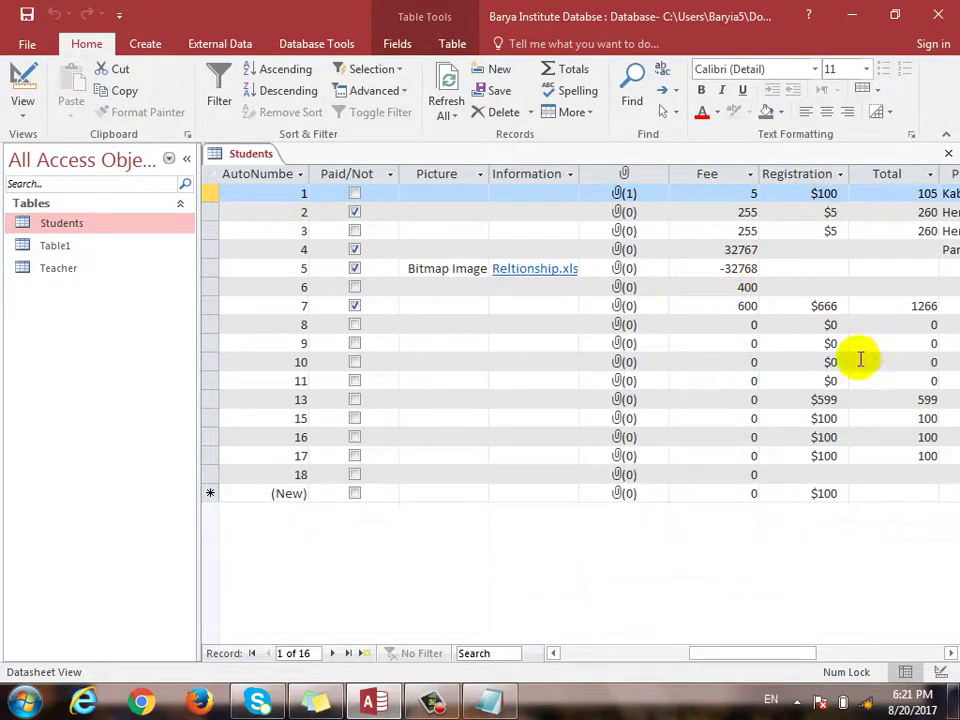
{"action": "left_click", "coordinate": [589, 655]}
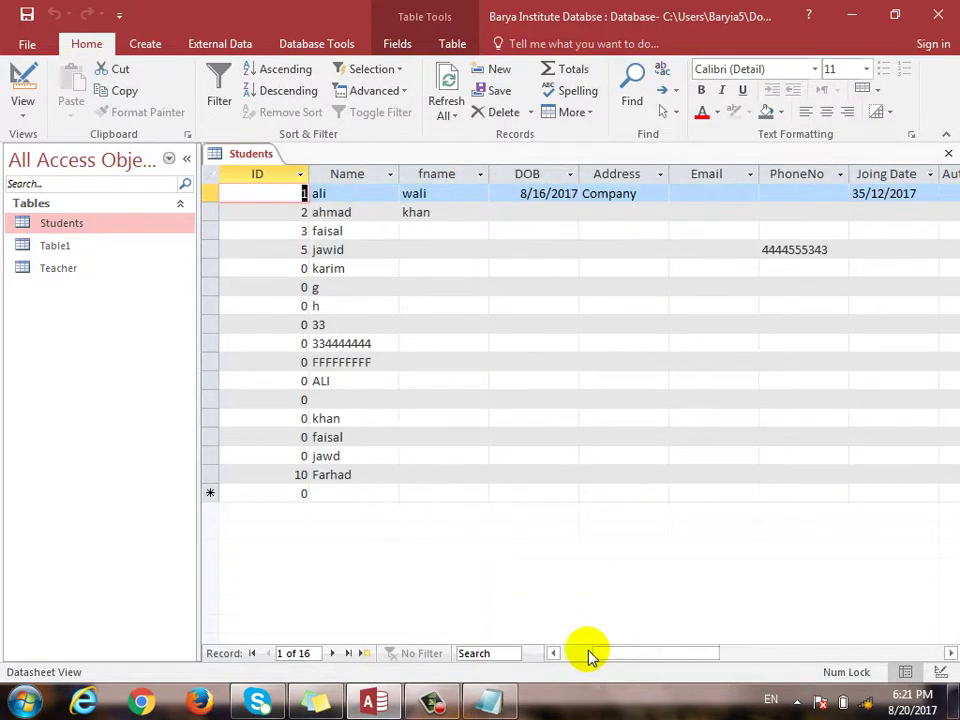
{"action": "left_click", "coordinate": [349, 192]}
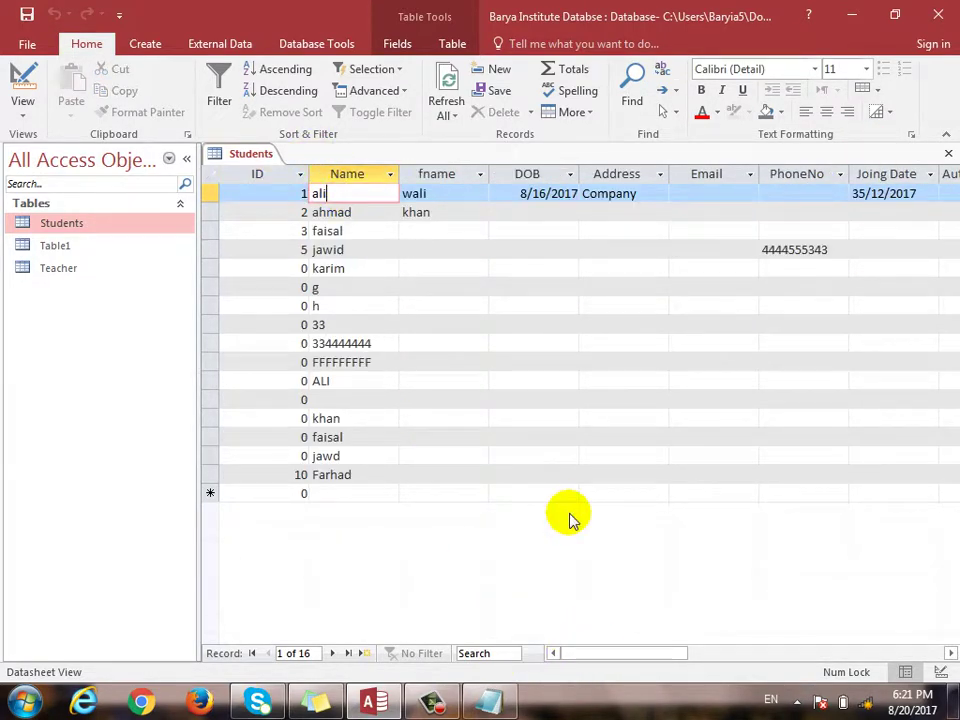
{"action": "left_click_drag", "start_coordinate": [590, 654], "coordinate": [754, 304]}
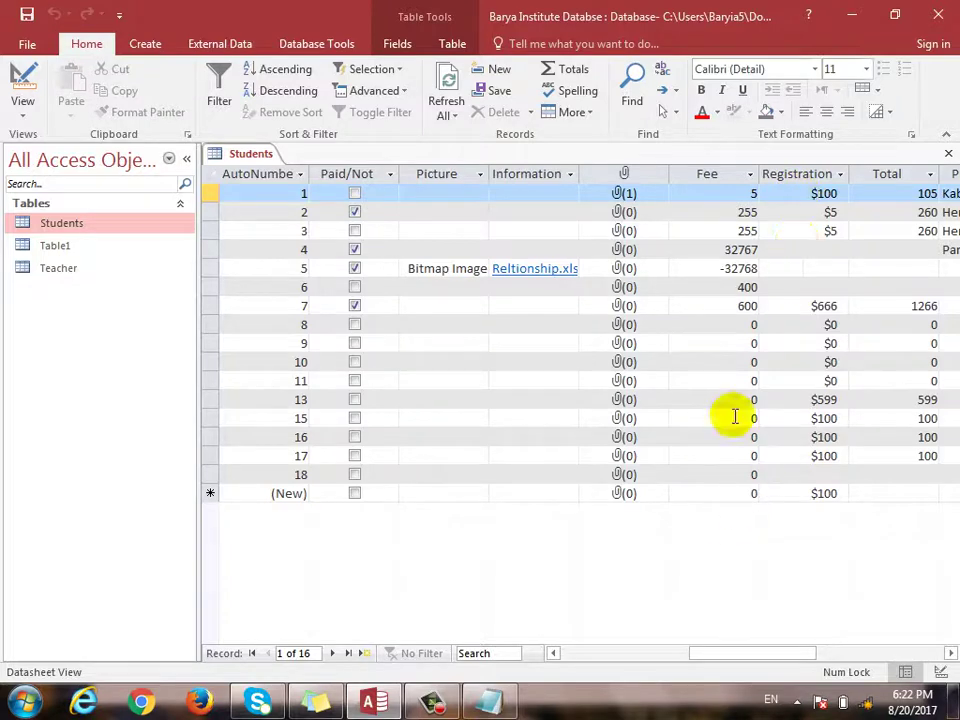
{"action": "left_click_drag", "start_coordinate": [690, 656], "coordinate": [555, 663]}
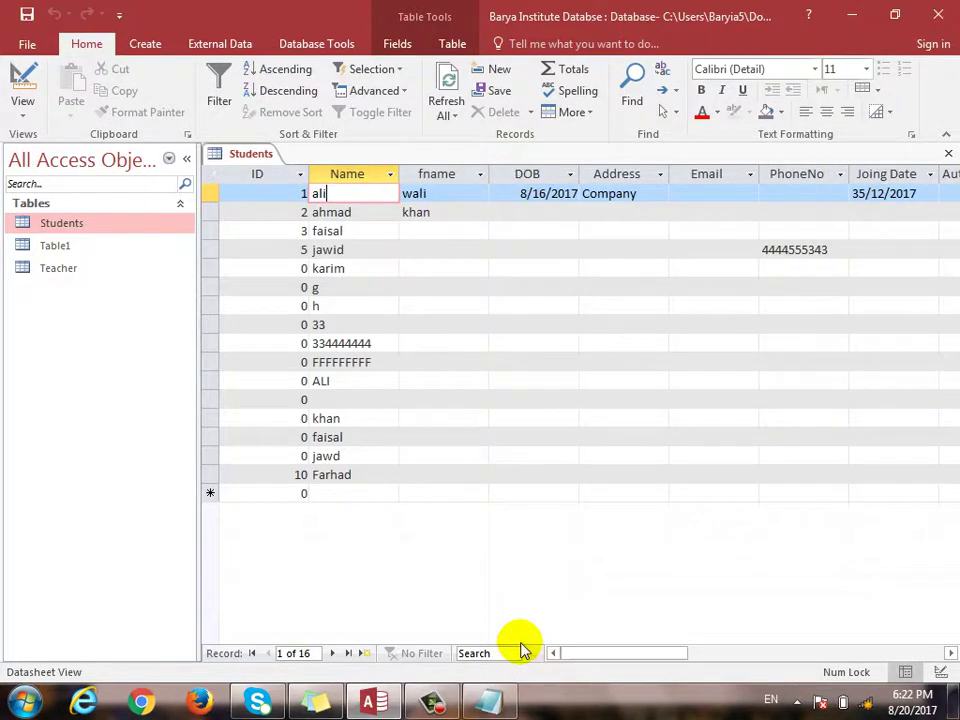
Try to add a new Students record with the student's name and fname, and discard the entry
{"action": "left_click", "coordinate": [382, 494]}
{"action": "type", "text": "ali"}
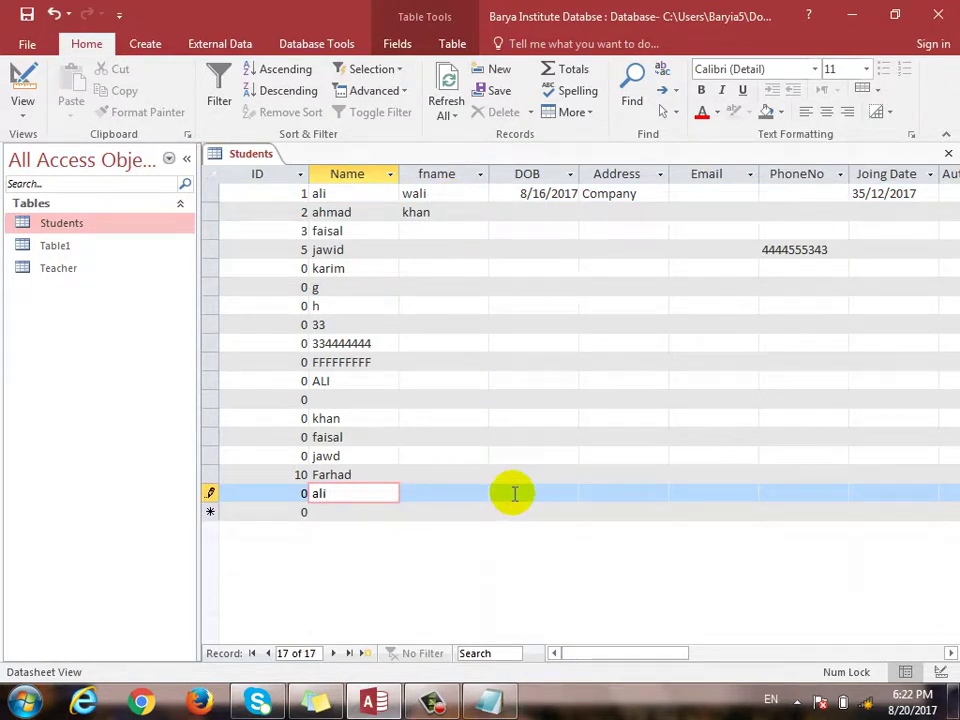
{"action": "left_click", "coordinate": [469, 494]}
{"action": "type", "text": "word"}
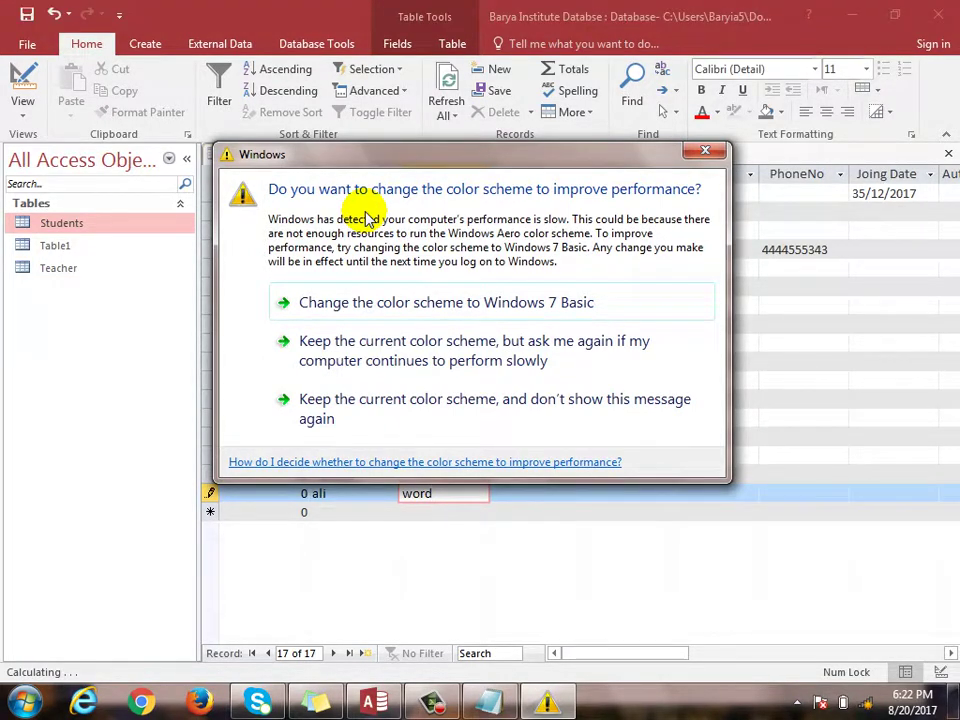
{"action": "left_click", "coordinate": [700, 156]}
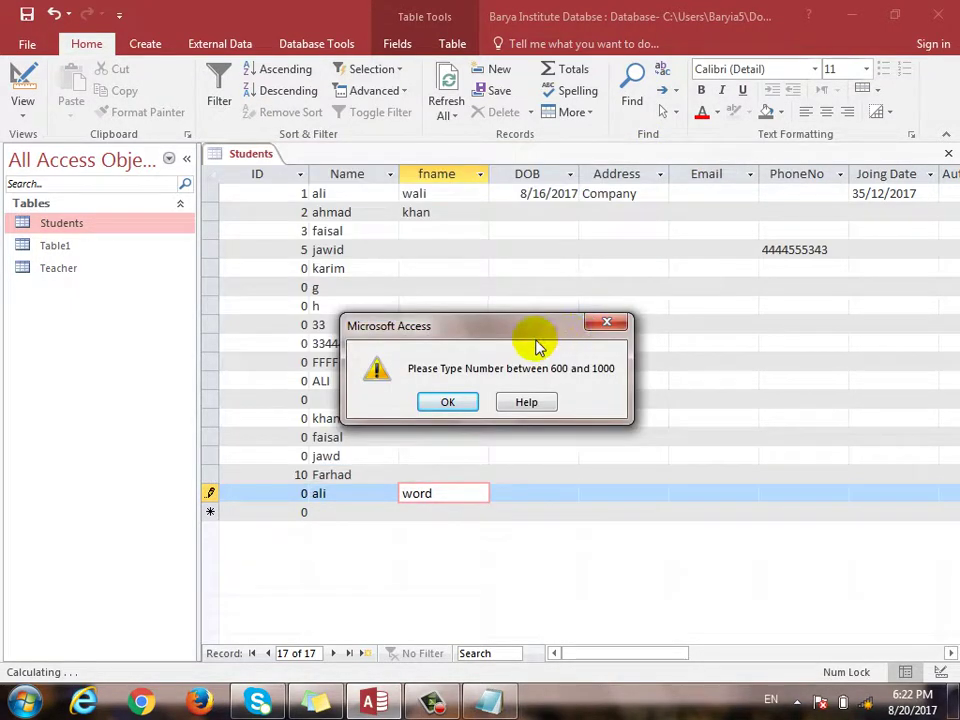
{"action": "left_click", "coordinate": [605, 323]}
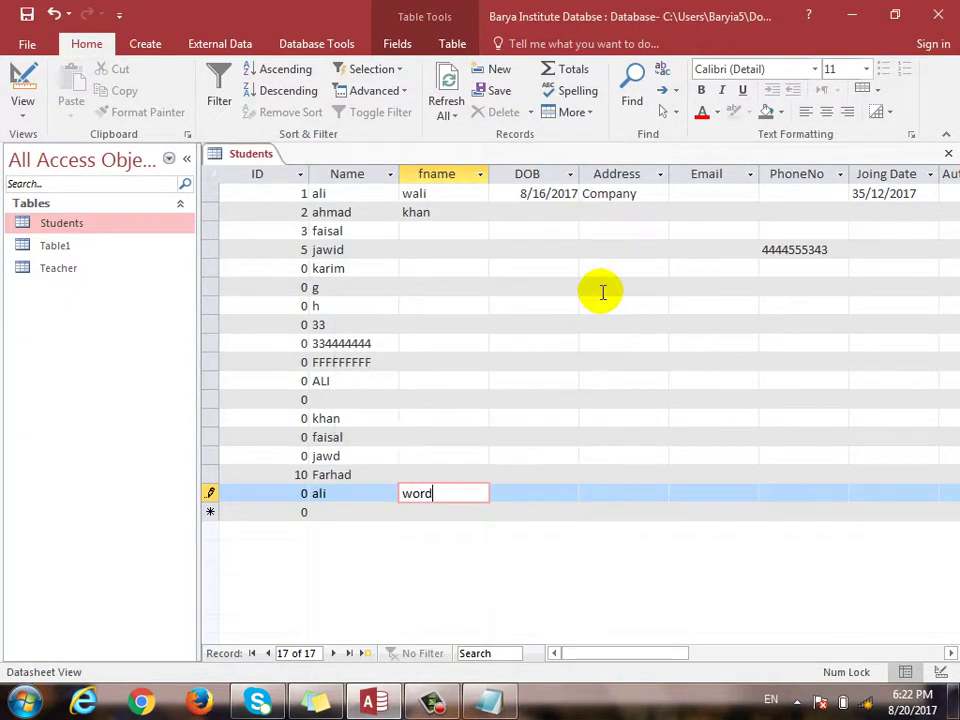
{"action": "key", "text": "Escape"}
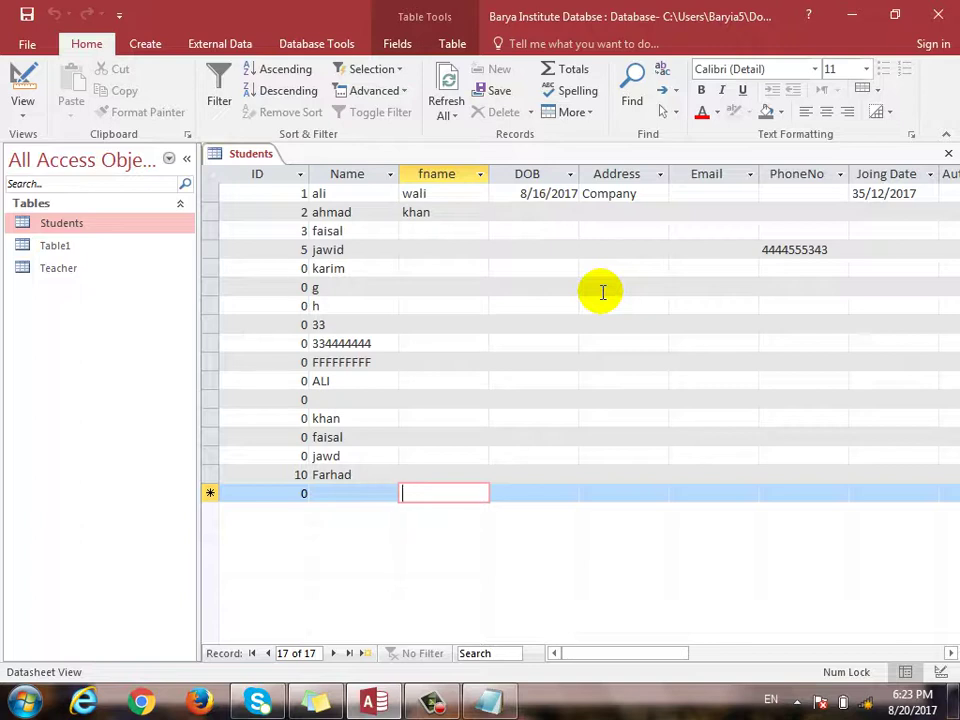
Close the Students table and create a blank desktop database named Relationship
{"action": "left_click", "coordinate": [948, 153]}
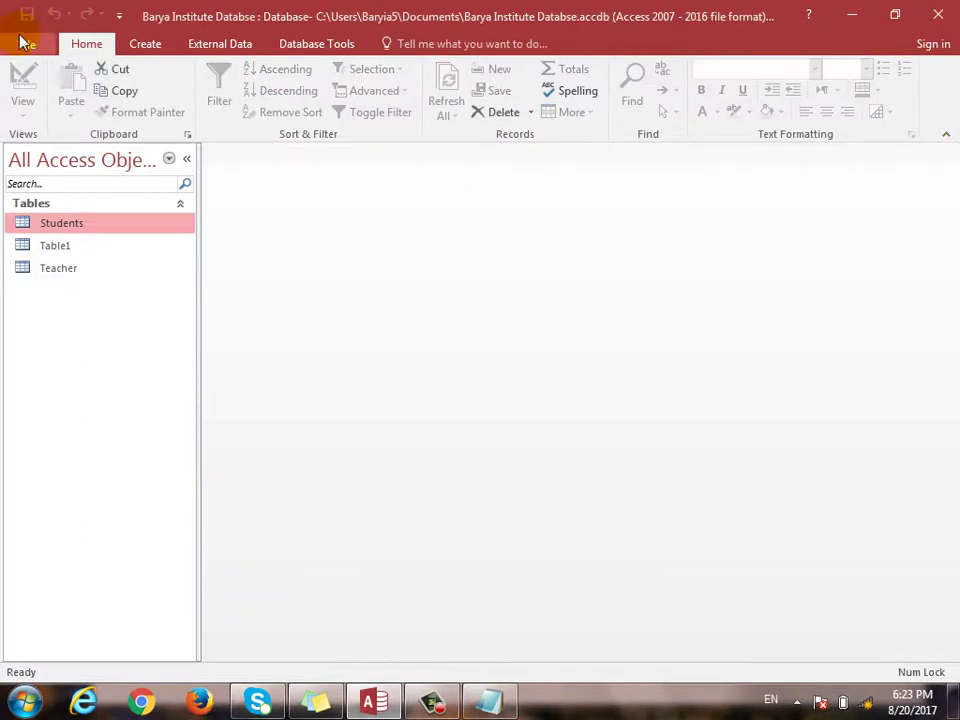
{"action": "left_click", "coordinate": [26, 43]}
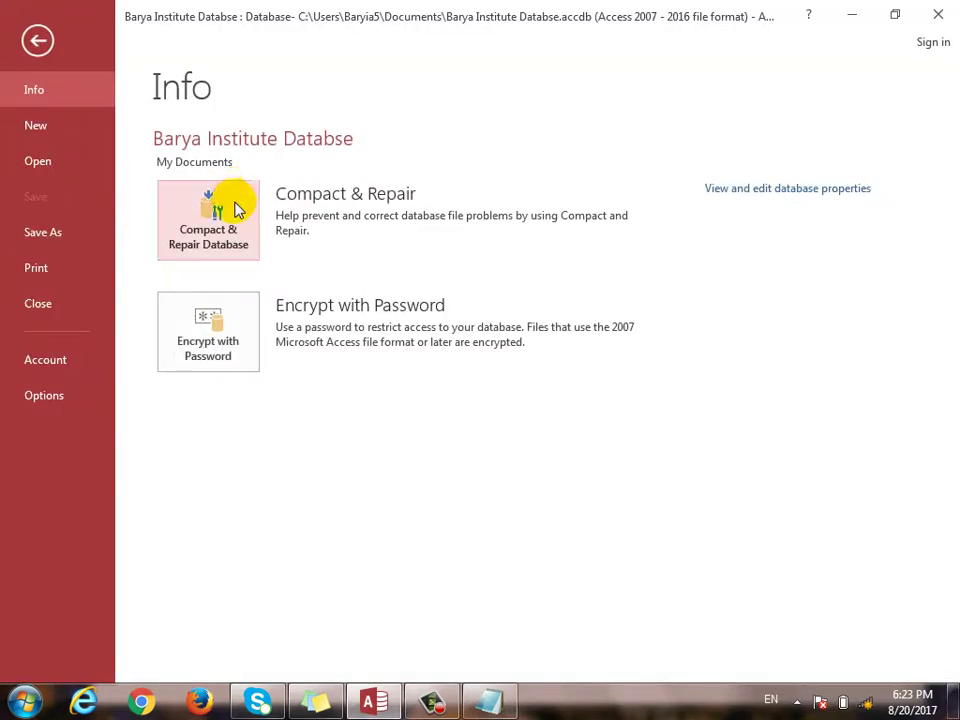
{"action": "left_click", "coordinate": [88, 132]}
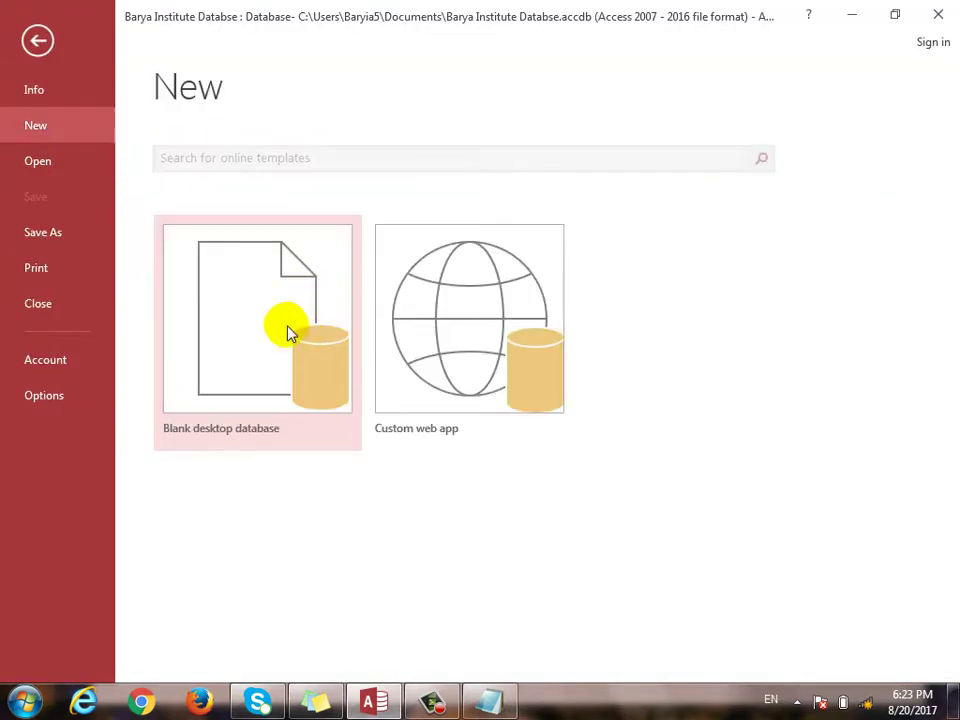
{"action": "left_click", "coordinate": [287, 332]}
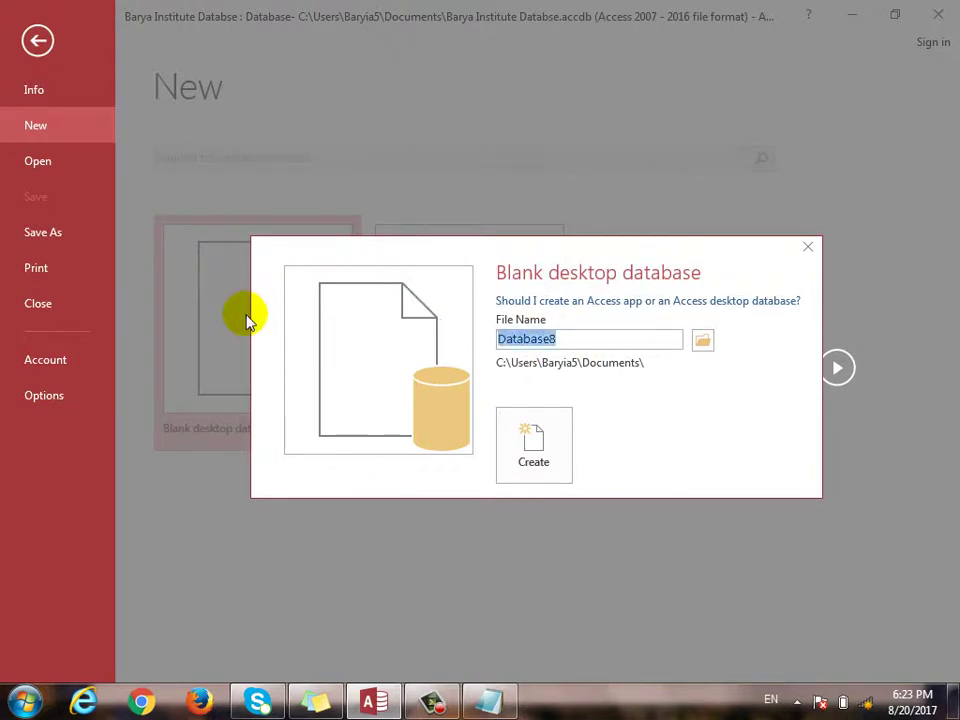
{"action": "type", "text": "Relationship"}
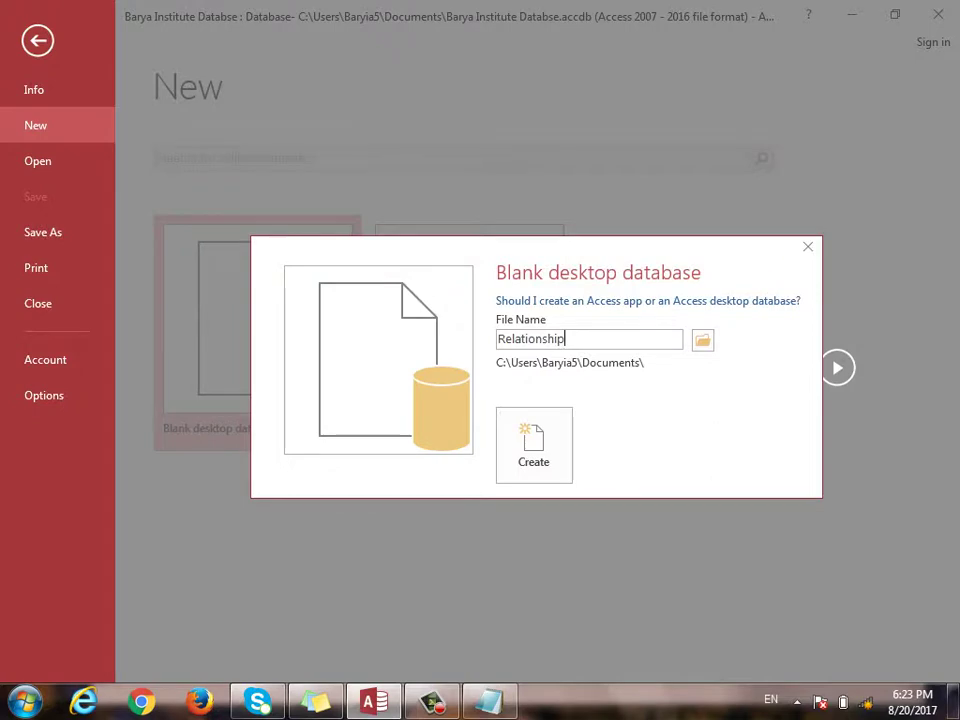
{"action": "key", "text": "Return"}
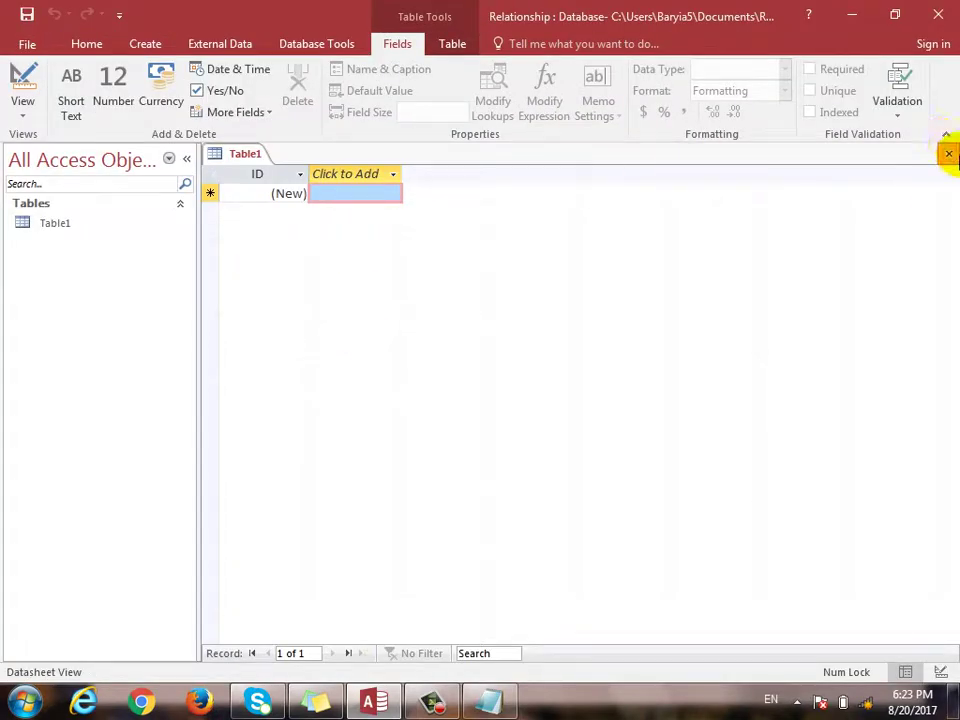
Close the default table and start a new table in Design view with a RegNo field of type Number
{"action": "left_click", "coordinate": [945, 151]}
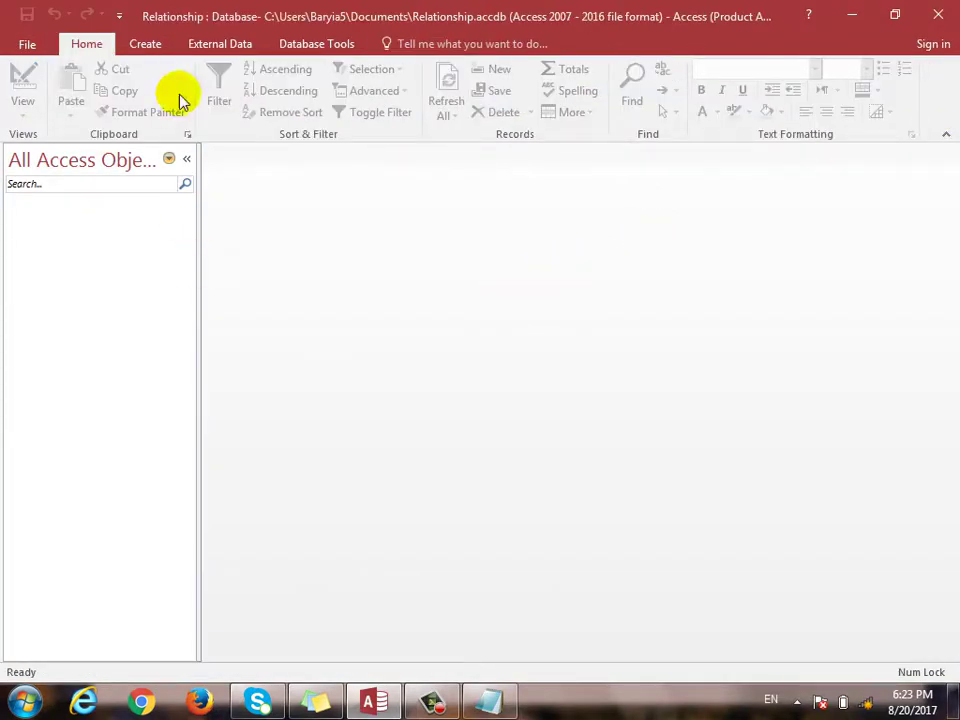
{"action": "left_click", "coordinate": [147, 46]}
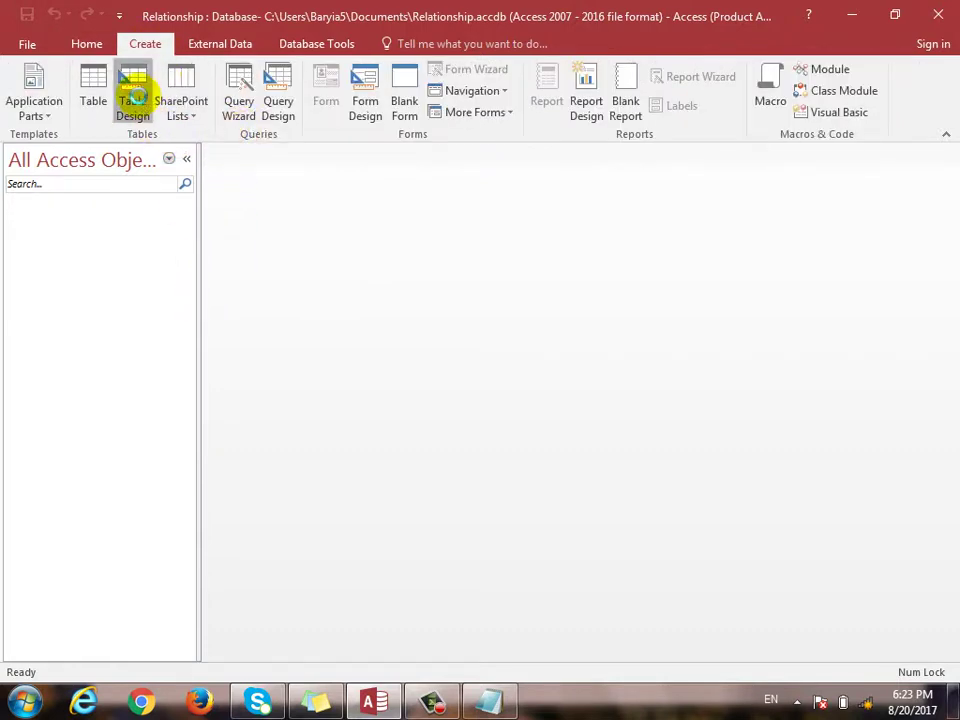
{"action": "left_click", "coordinate": [133, 100]}
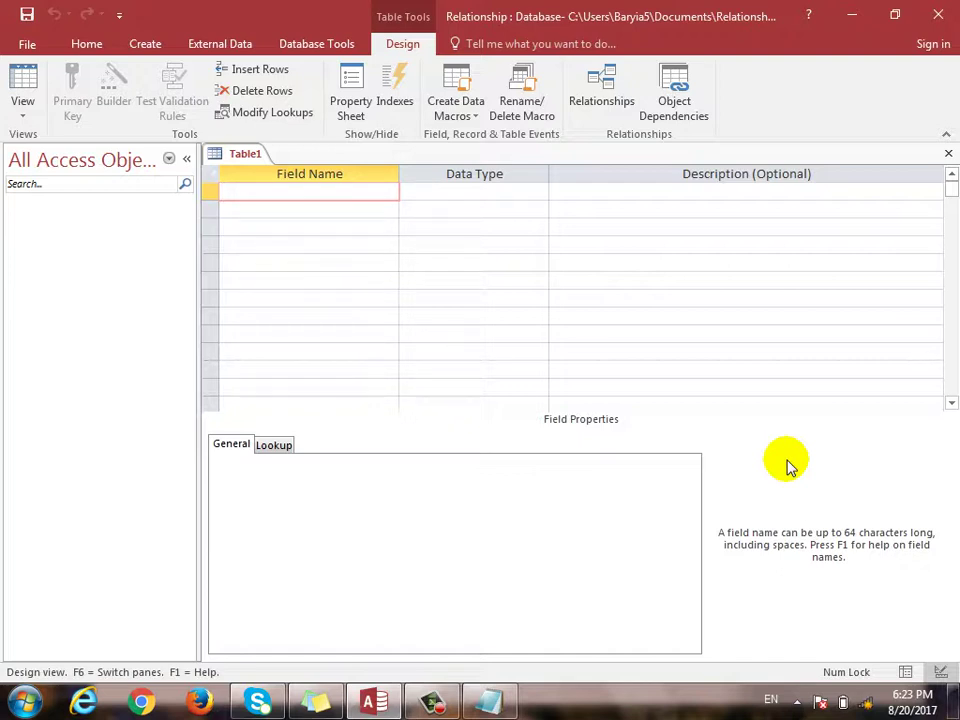
{"action": "type", "text": "RegNo"}
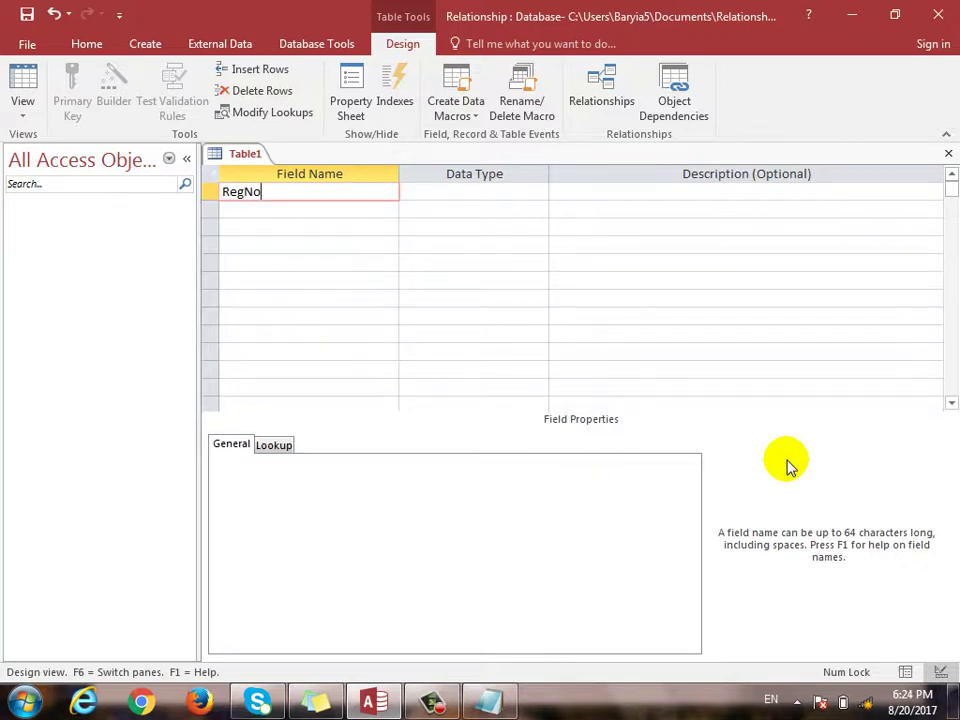
{"action": "key", "text": "Tab"}
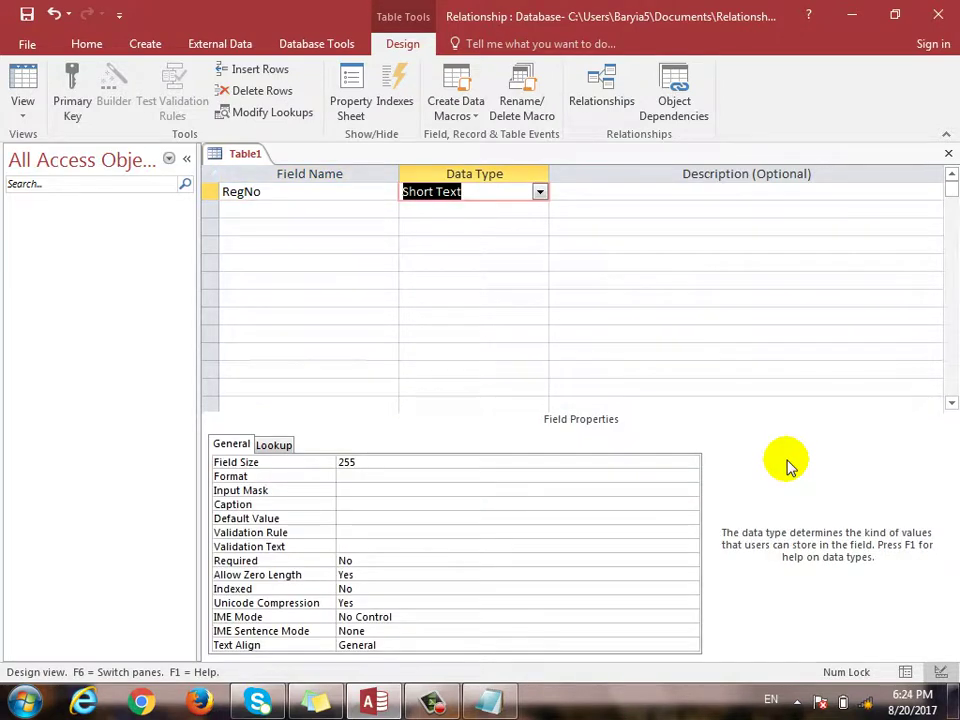
{"action": "type", "text": "no"}
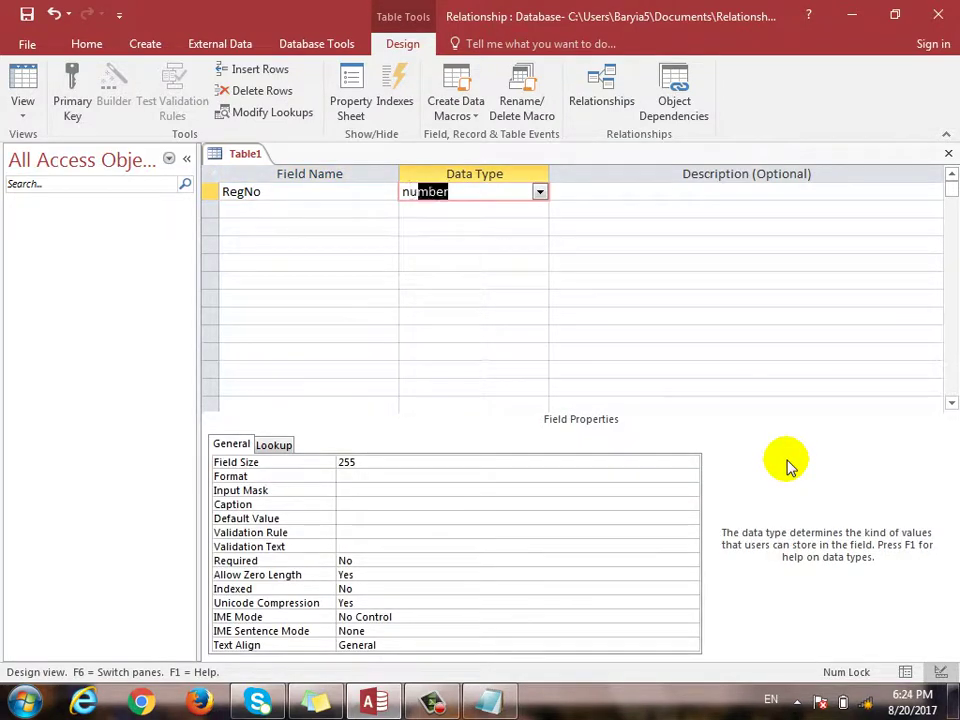
{"action": "key", "text": "Tab"}
{"action": "key", "text": "Tab"}
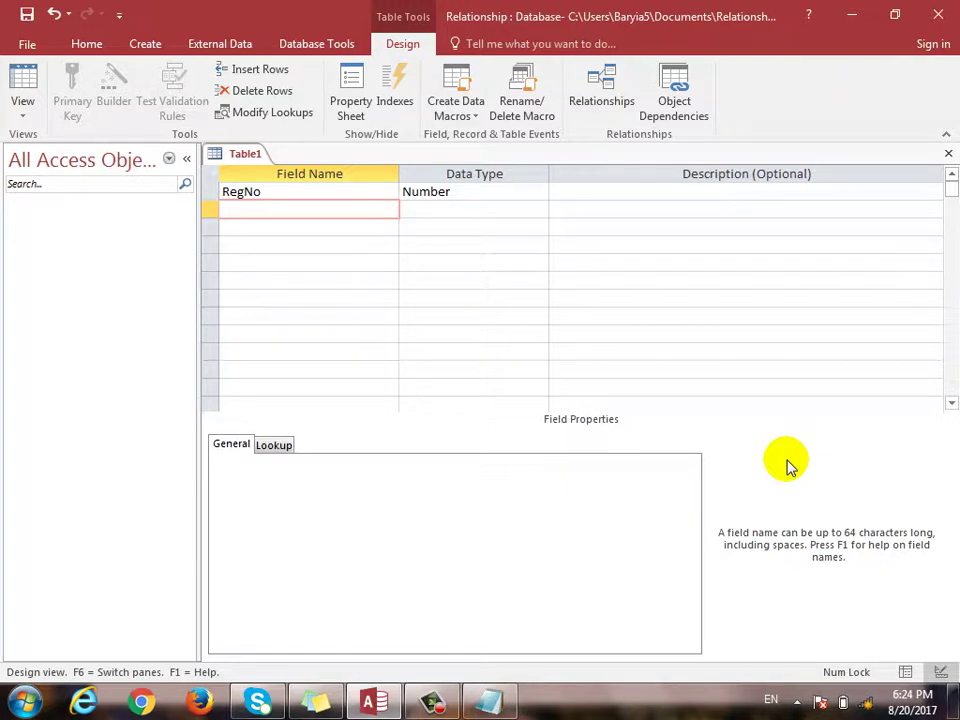
Add the fields SName and FName to the table, both with the Short Text data type
{"action": "type", "text": "S"}
{"action": "key", "text": "BackSpace"}
{"action": "type", "text": "SName"}
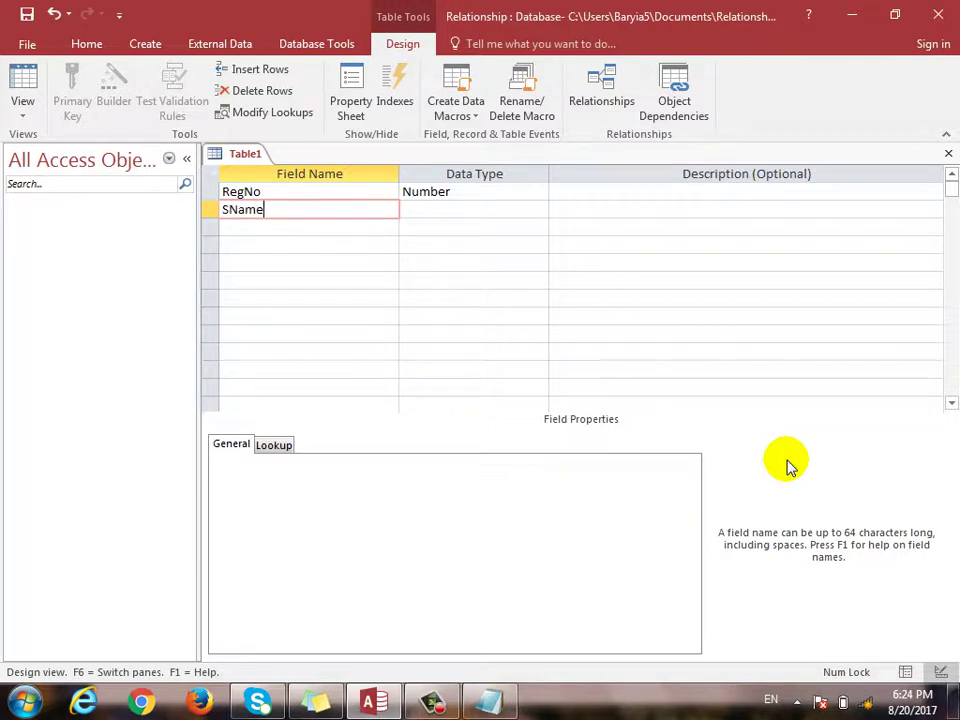
{"action": "key", "text": "Tab"}
{"action": "key", "text": "Down"}
{"action": "key", "text": "shift+Tab"}
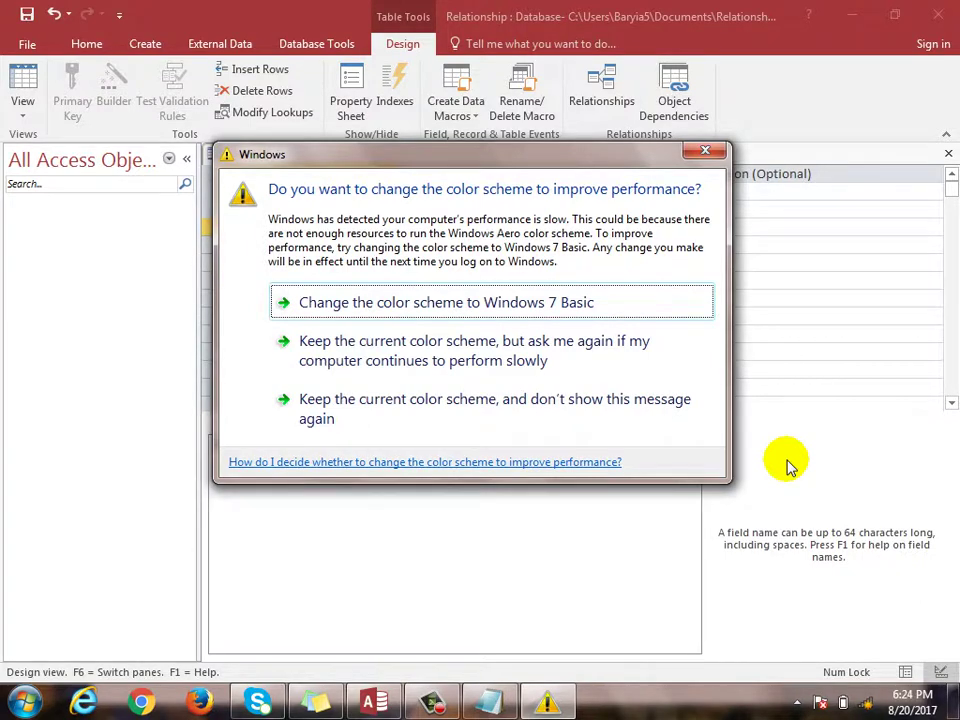
{"action": "left_click", "coordinate": [752, 14]}
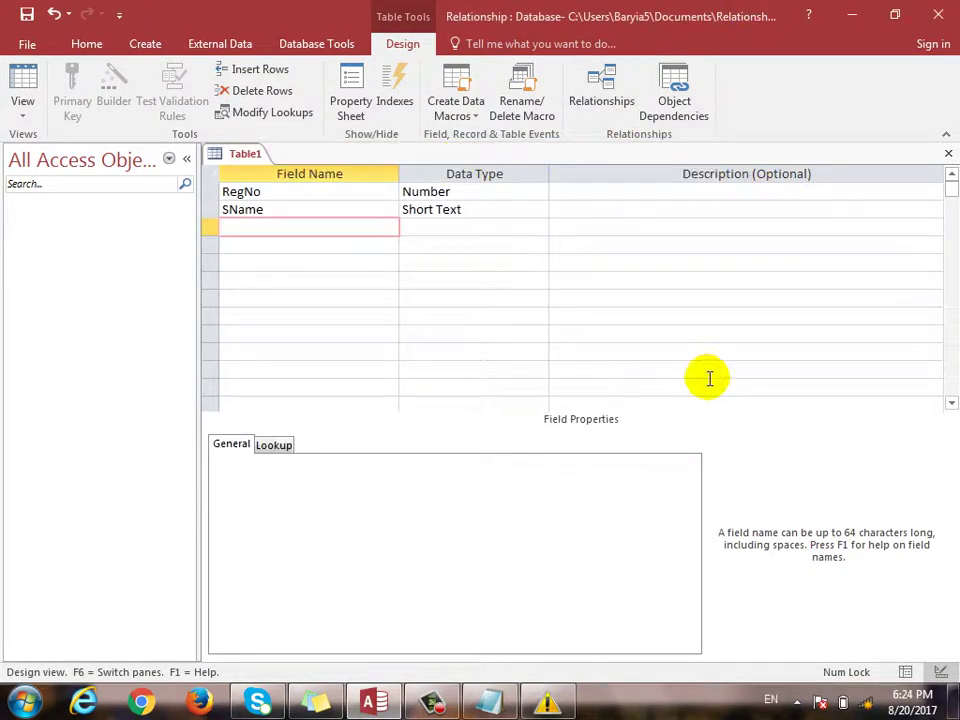
{"action": "type", "text": "FName"}
{"action": "key", "text": "Tab"}
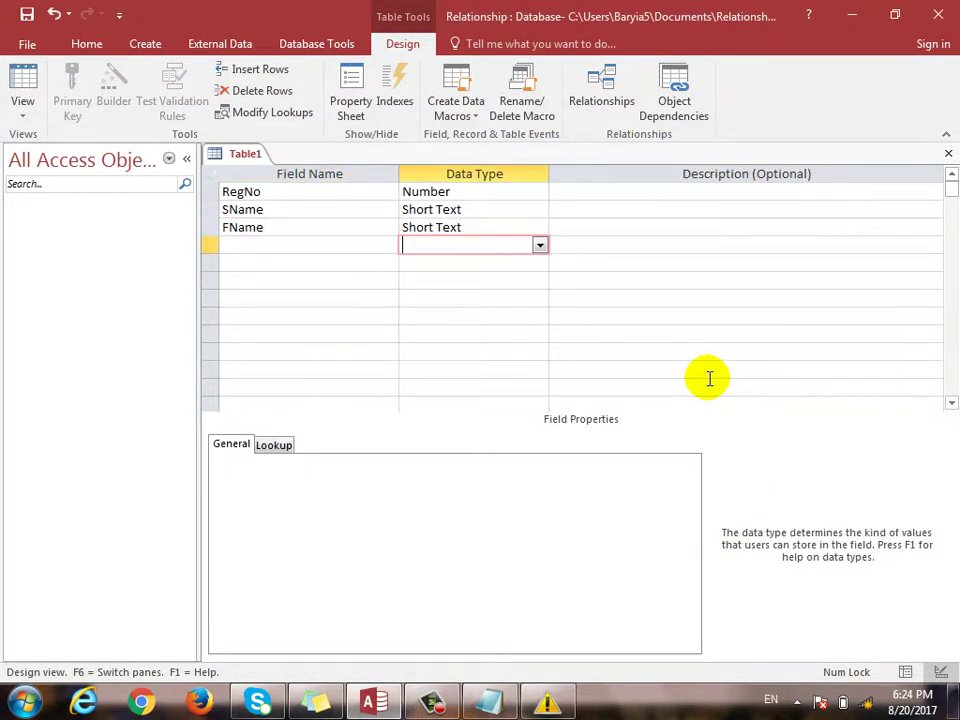
{"action": "key", "text": "Tab"}
{"action": "key", "text": "Tab"}
Add a DOB field with the Date/Time data type below FName
{"action": "type", "text": "Do"}
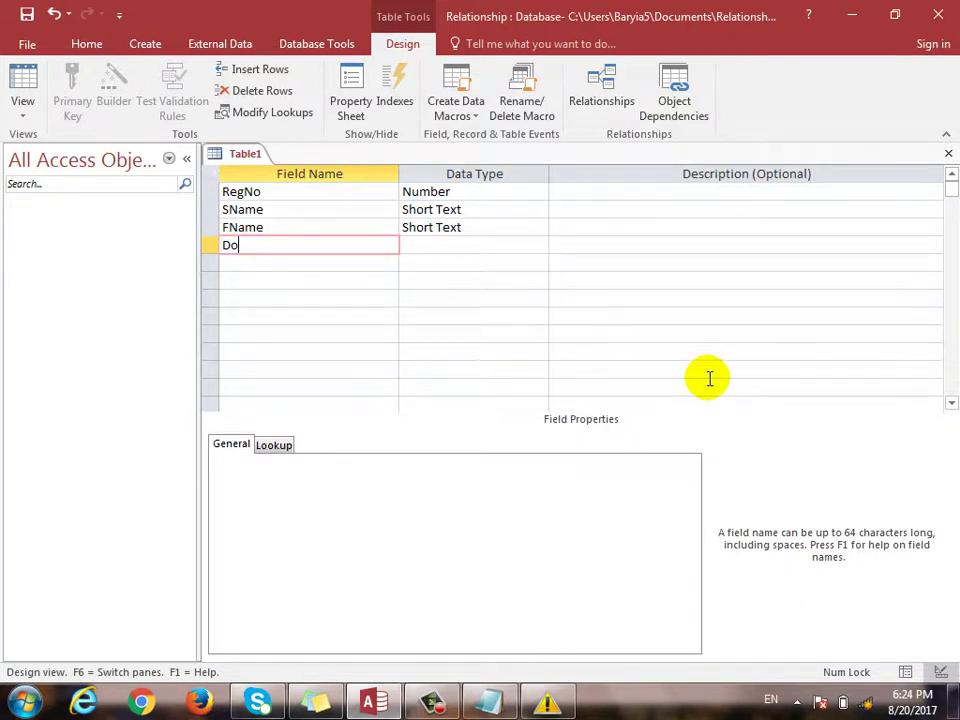
{"action": "key", "text": "BackSpace"}
{"action": "type", "text": "OB"}
{"action": "key", "text": "Tab"}
{"action": "type", "text": "d"}
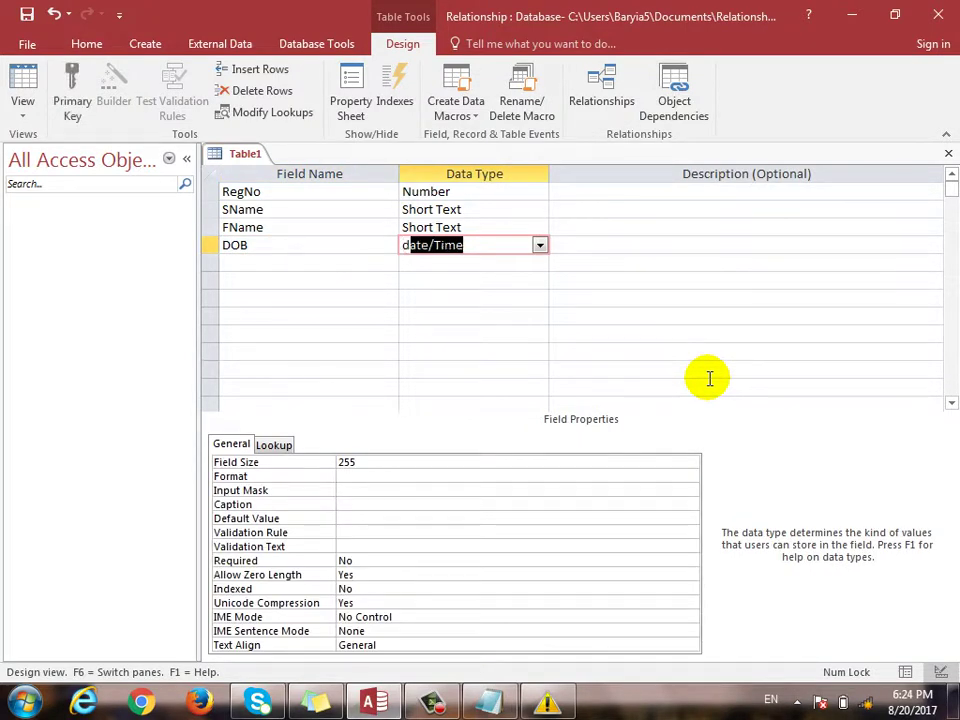
{"action": "key", "text": "Tab"}
{"action": "key", "text": "Tab"}
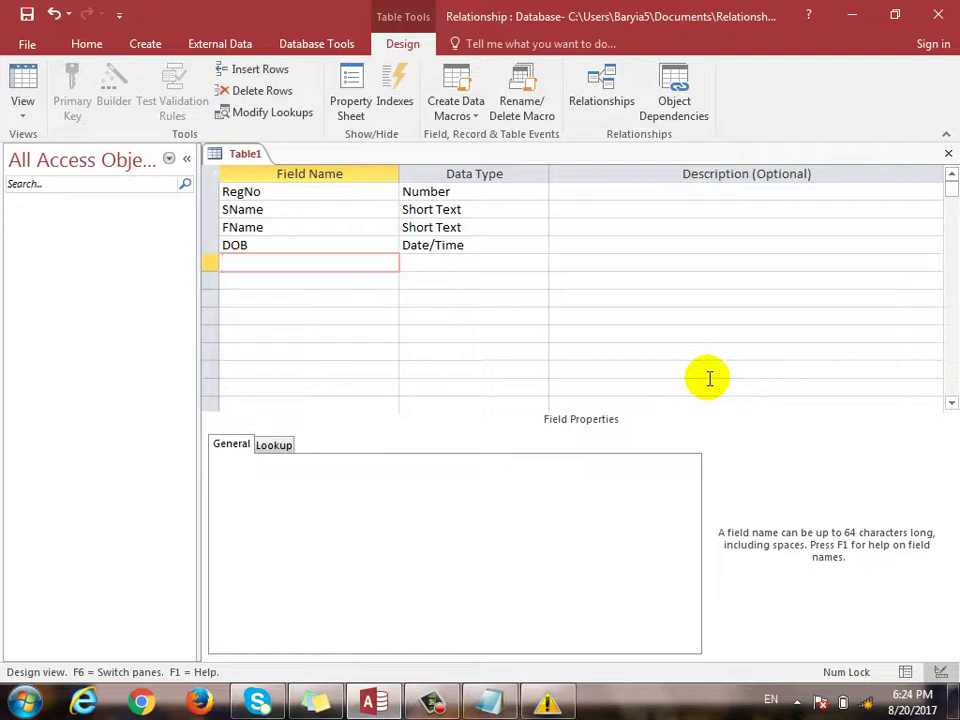
{"action": "type", "text": "Picture"}
{"action": "key", "text": "Tab"}
{"action": "type", "text": "o"}
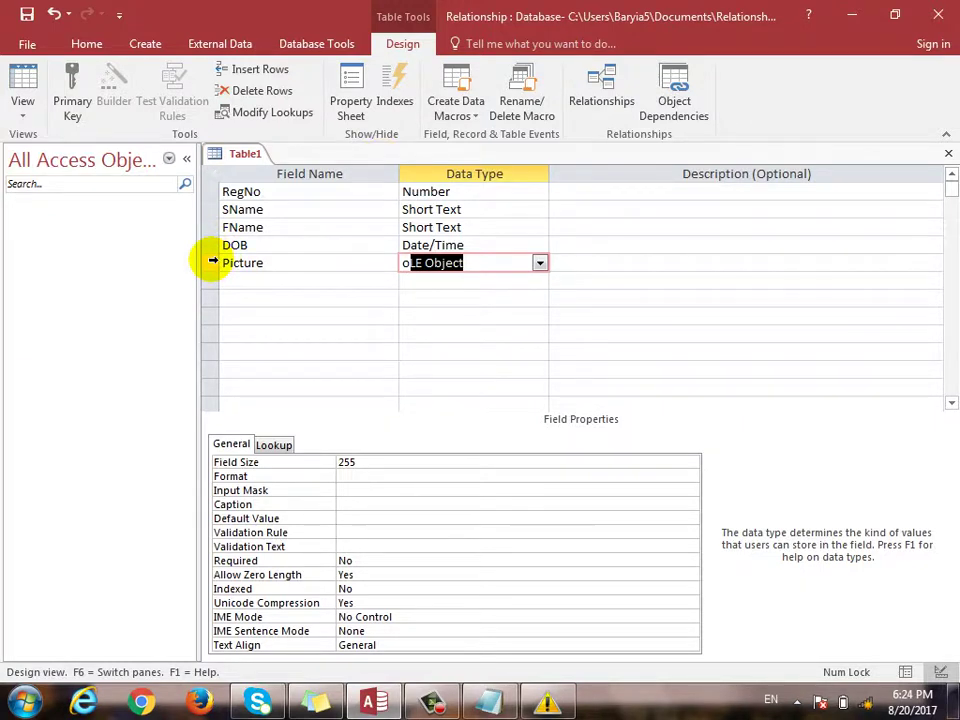
{"action": "right_click", "coordinate": [214, 266]}
{"action": "left_click", "coordinate": [285, 384]}
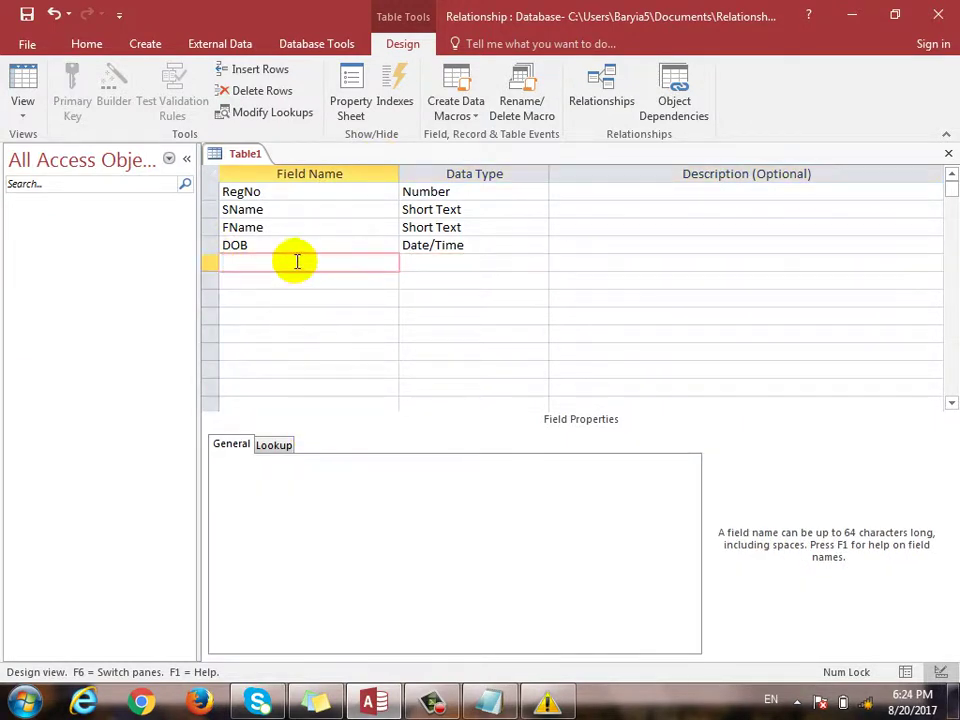
Add the fields Address and Phone below DOB, both with the Short Text data type
{"action": "type", "text": "Address"}
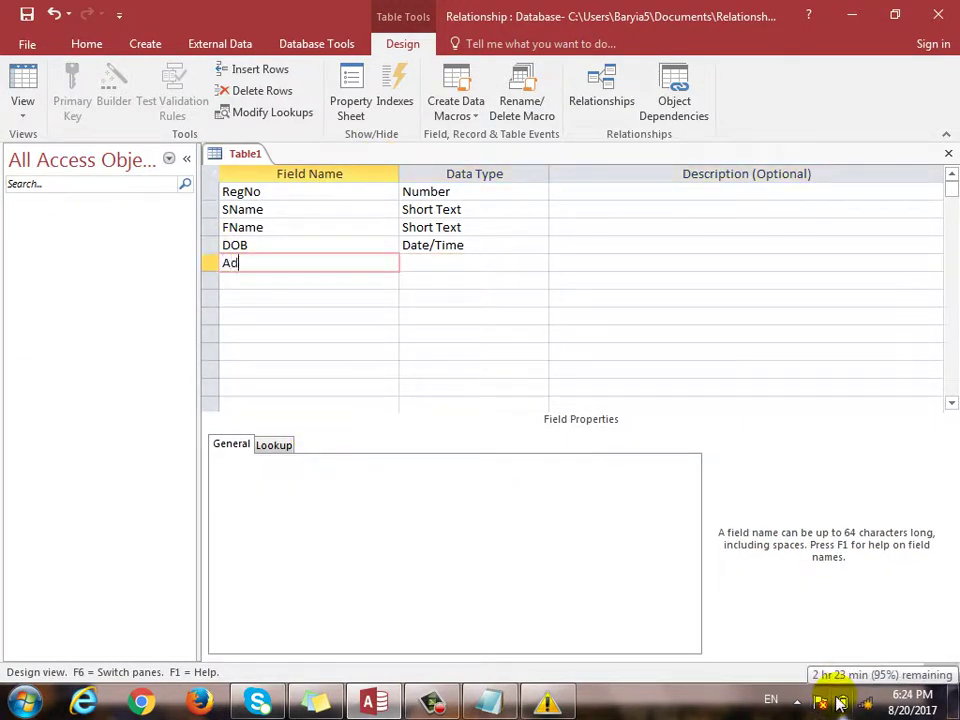
{"action": "key", "text": "Return"}
{"action": "key", "text": "Return"}
{"action": "key", "text": "Return"}
{"action": "type", "text": "Phone"}
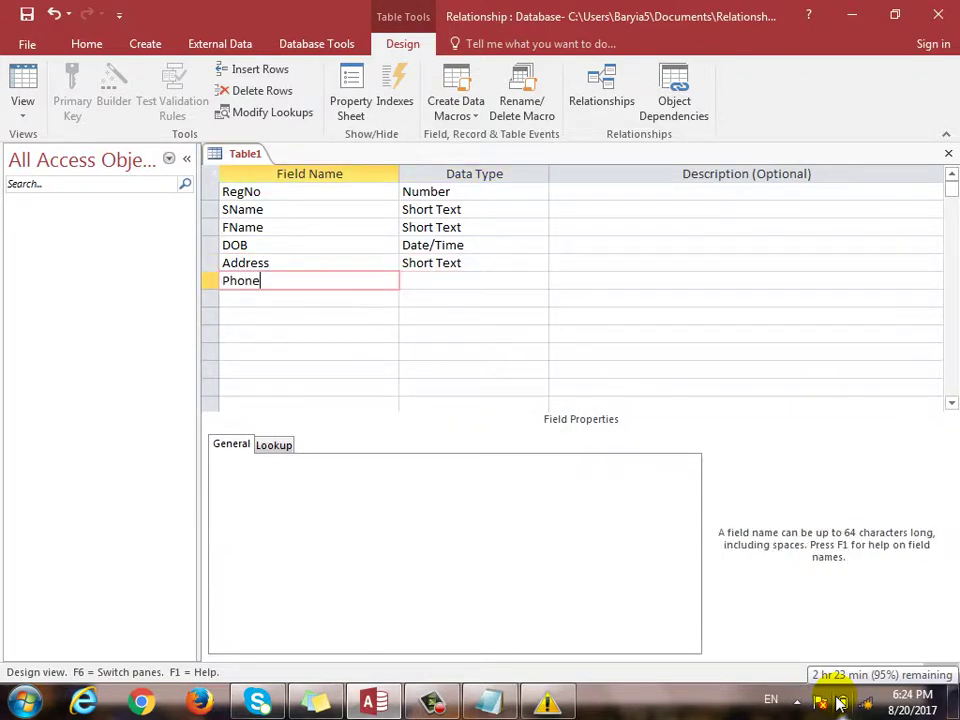
{"action": "key", "text": "Up"}
{"action": "key", "text": "Down"}
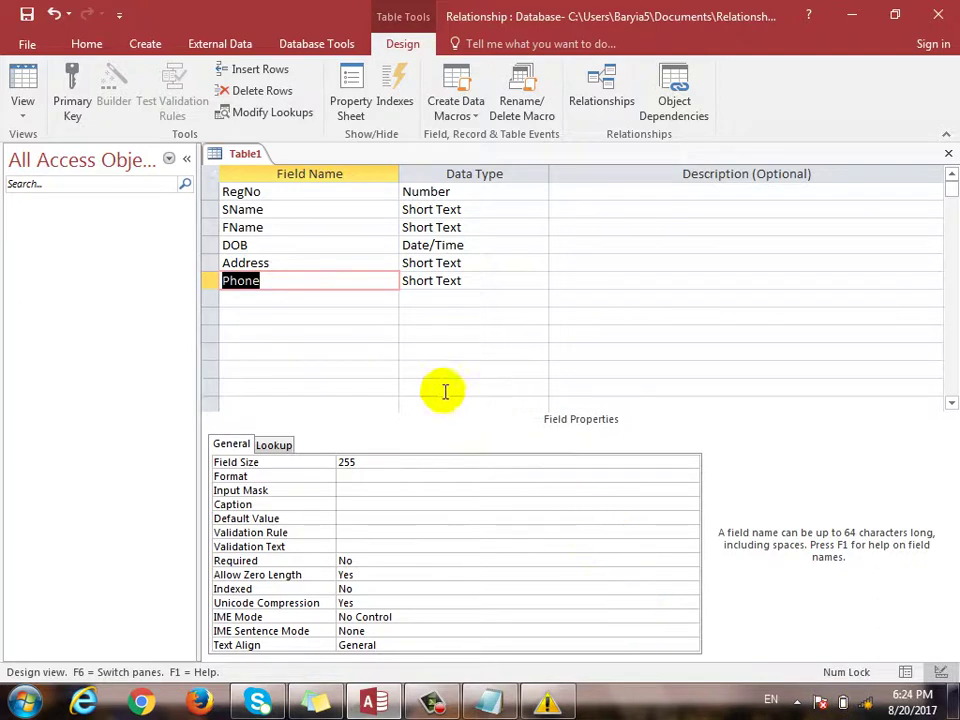
Designate the RegNo field as the table's primary key
{"action": "left_click", "coordinate": [342, 191]}
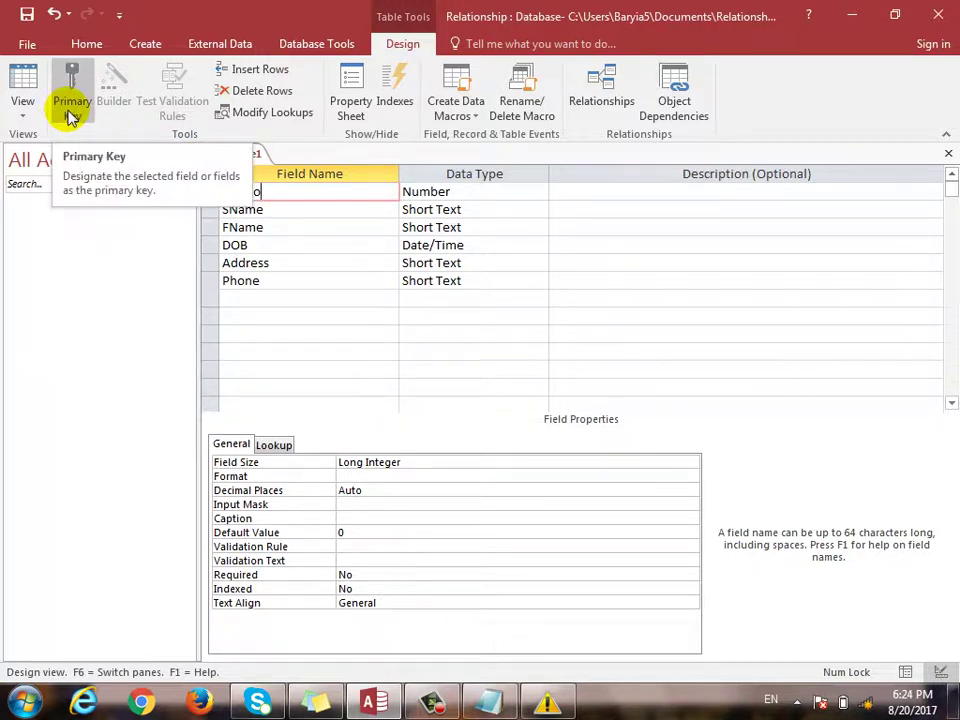
{"action": "left_click", "coordinate": [302, 281]}
{"action": "left_click", "coordinate": [272, 194]}
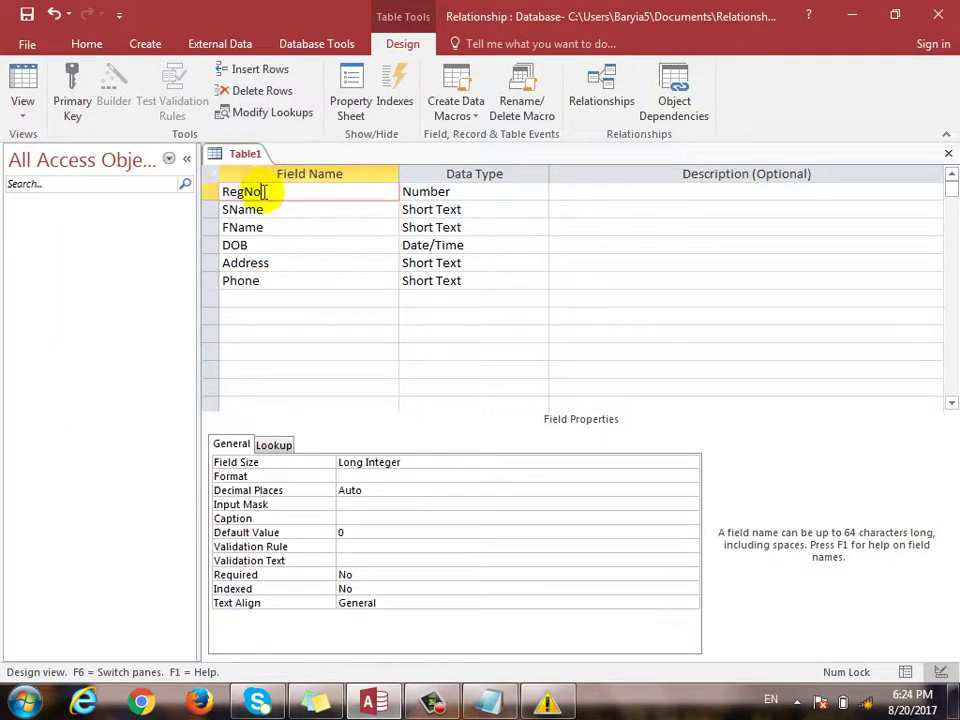
{"action": "left_click", "coordinate": [213, 193]}
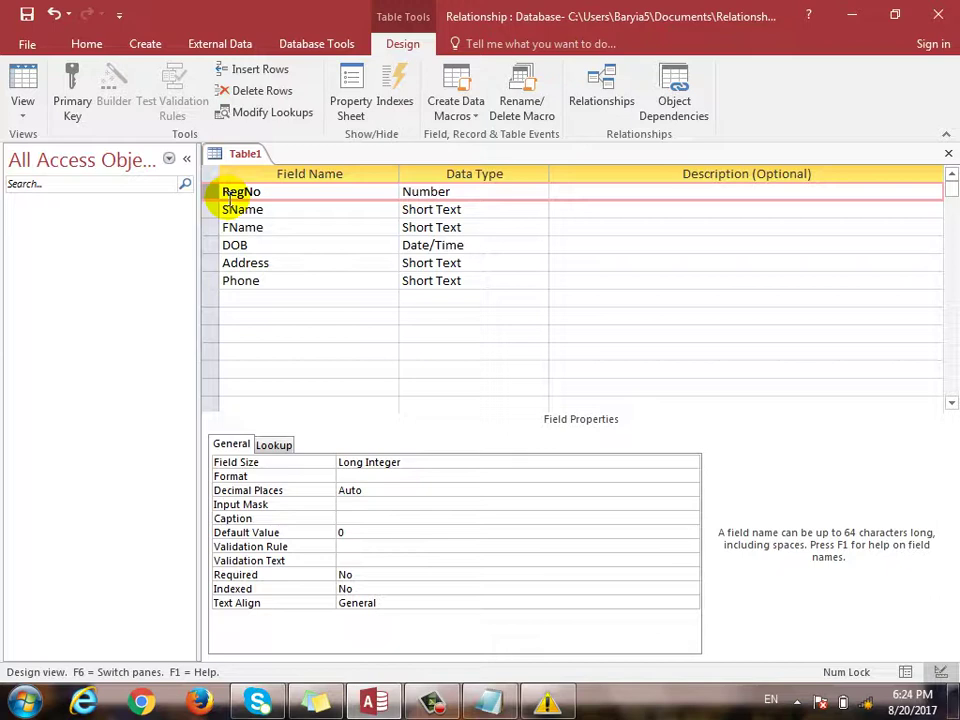
{"action": "left_click", "coordinate": [71, 86]}
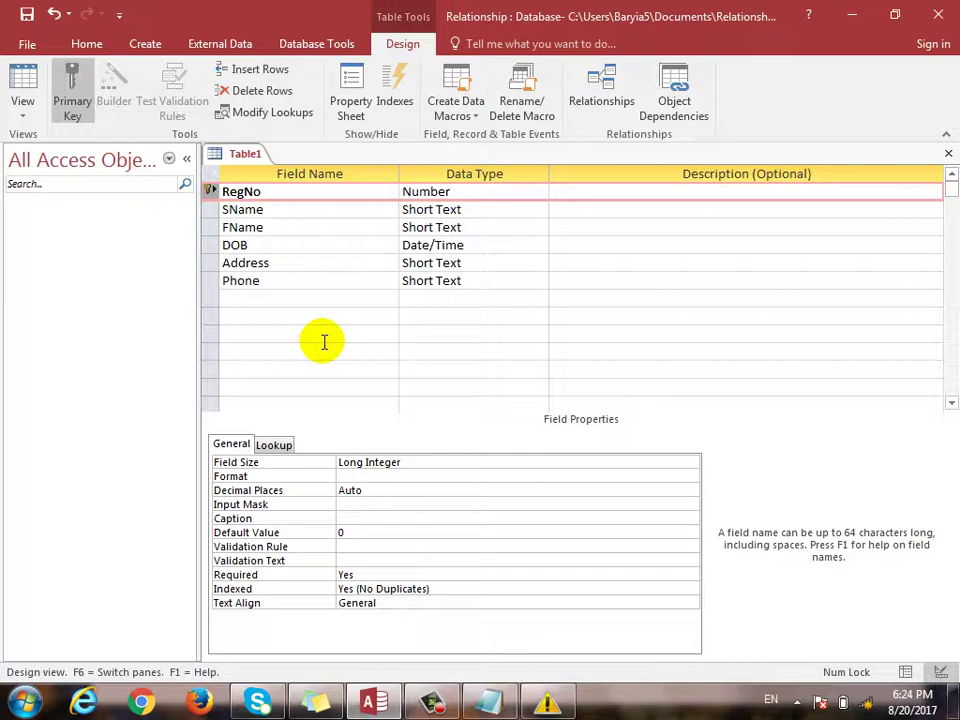
Switch the new table to Datasheet view, saving it under the name Main
{"action": "left_click", "coordinate": [25, 90]}
{"action": "left_click", "coordinate": [452, 403]}
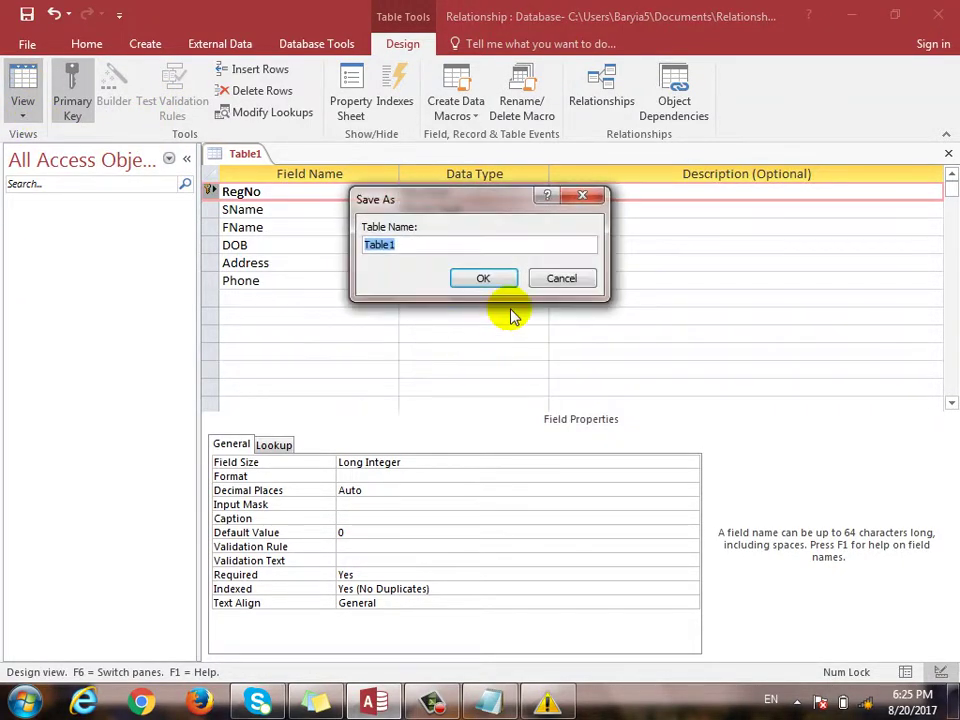
{"action": "type", "text": "Main"}
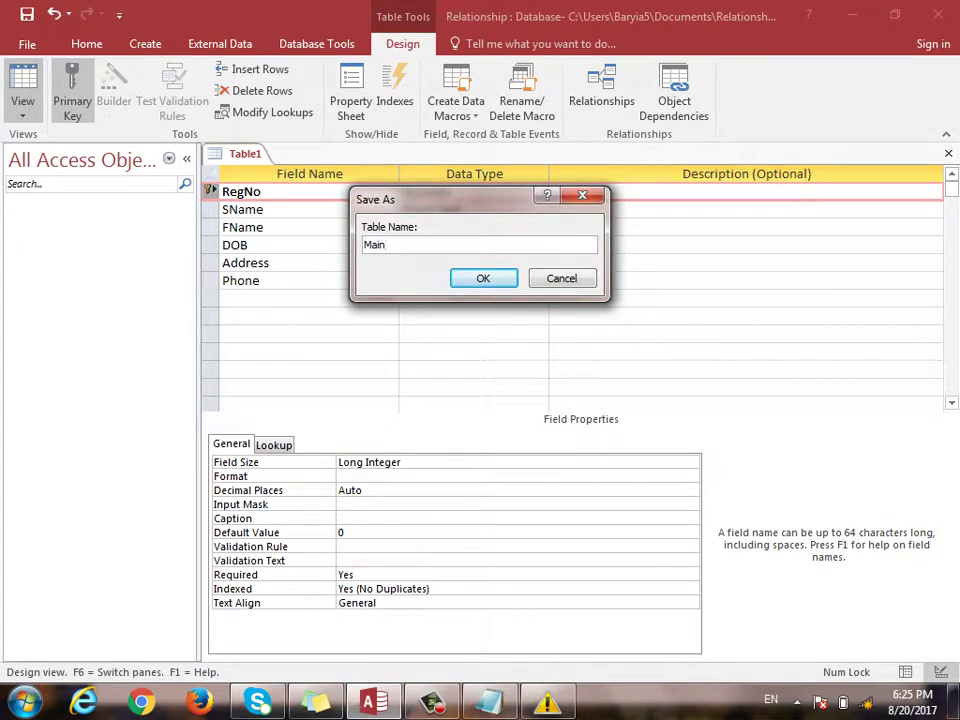
{"action": "left_click", "coordinate": [475, 282]}
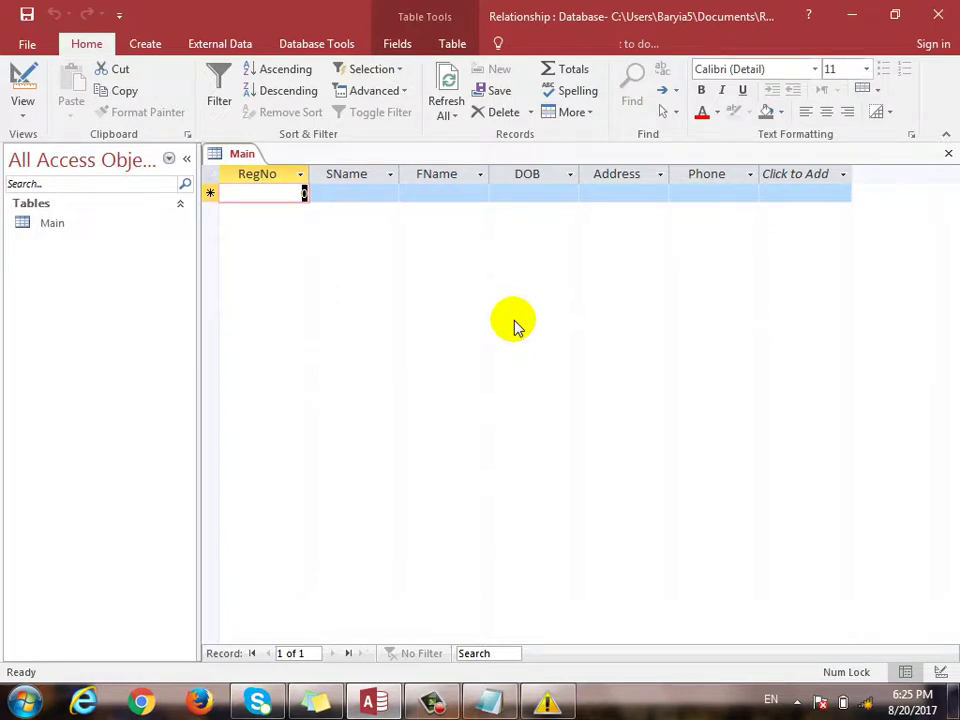
Add three records to the Main table with the RegNo values 1, 2 and 3
{"action": "type", "text": "1"}
{"action": "key", "text": "Down"}
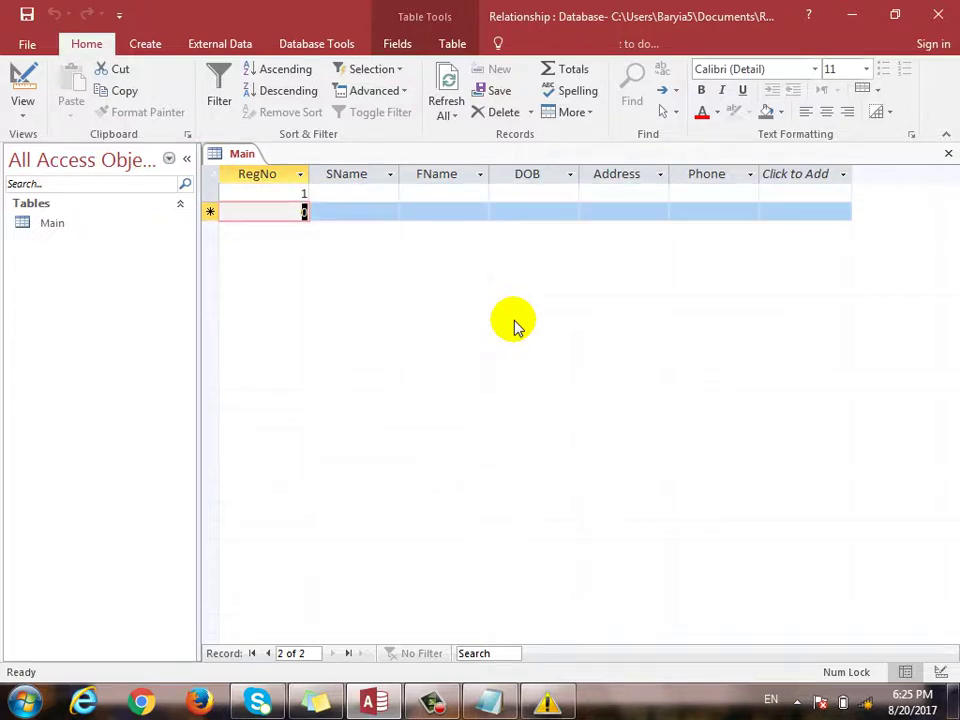
{"action": "type", "text": "2"}
{"action": "key", "text": "Down"}
{"action": "type", "text": "3"}
{"action": "key", "text": "Tab"}
Fill in the SName column with a student's first name for each of the three records
{"action": "key", "text": "Up"}
{"action": "key", "text": "Up"}
{"action": "type", "text": "ali"}
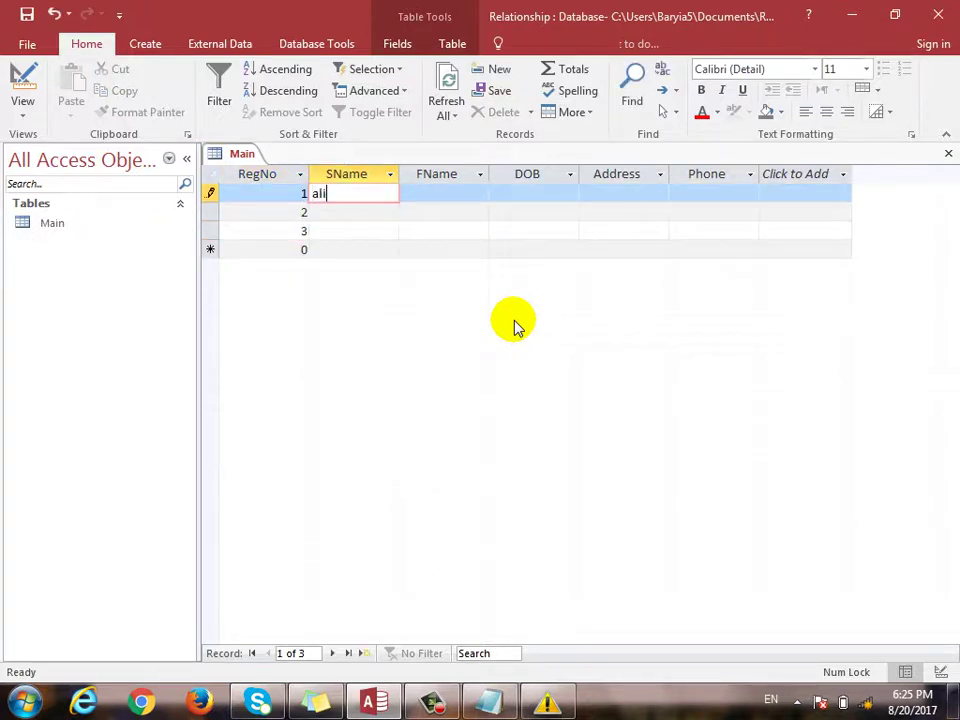
{"action": "key", "text": "Down"}
{"action": "type", "text": "wali"}
{"action": "key", "text": "Down"}
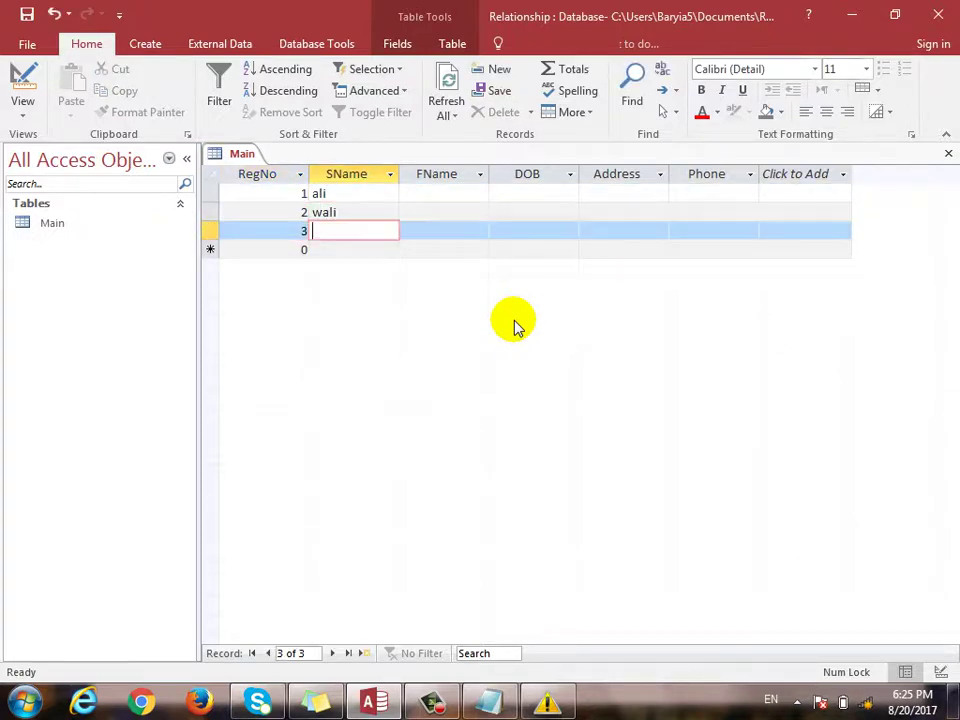
{"action": "type", "text": "ahmad"}
Enter the father's name in the FName column of the record with RegNo 1
{"action": "key", "text": "Tab"}
{"action": "key", "text": "Up"}
{"action": "key", "text": "Up"}
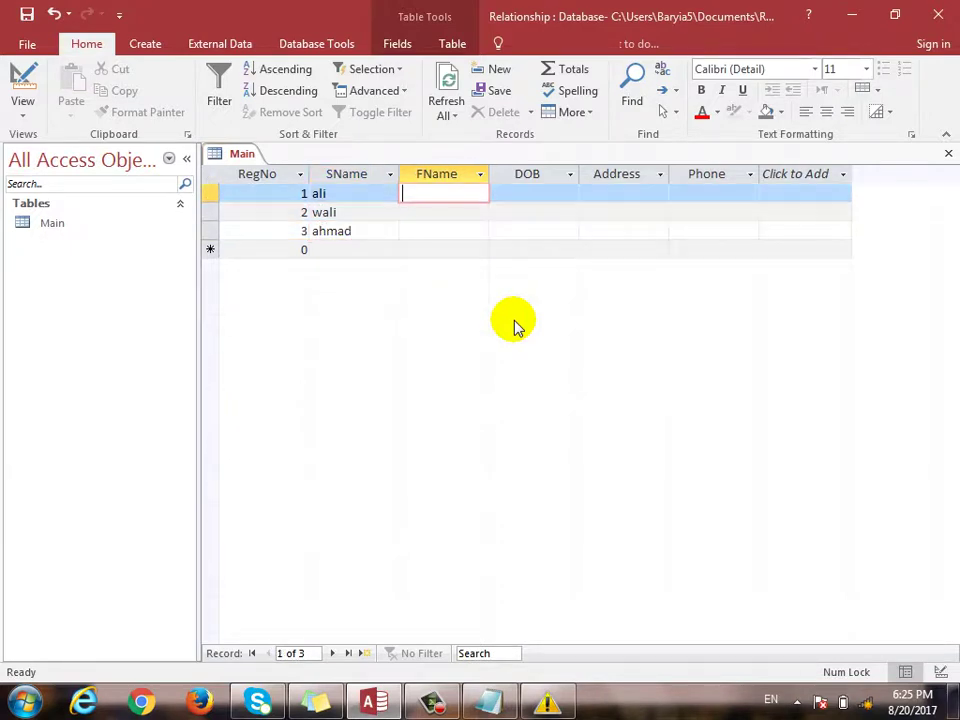
{"action": "type", "text": "faisal"}
{"action": "key", "text": "Tab"}
{"action": "key", "text": "Tab"}
{"action": "key", "text": "Tab"}
{"action": "key", "text": "Tab"}
{"action": "key", "text": "shift+Tab"}
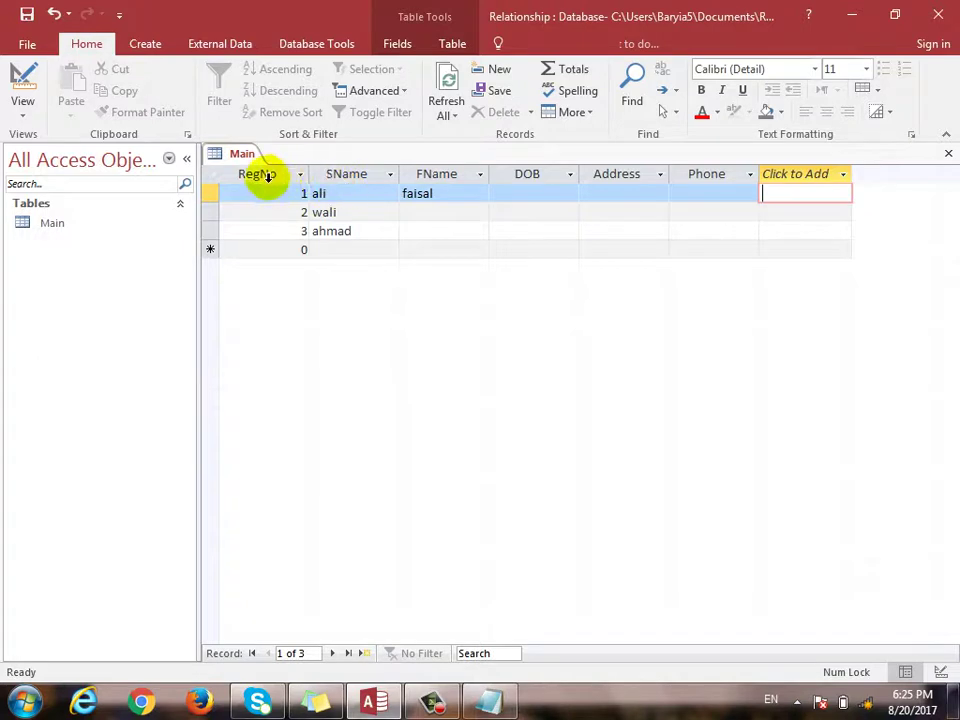
Try to add a fourth record that reuses RegNo 1 with a different student's name in SName
{"action": "left_click", "coordinate": [260, 175]}
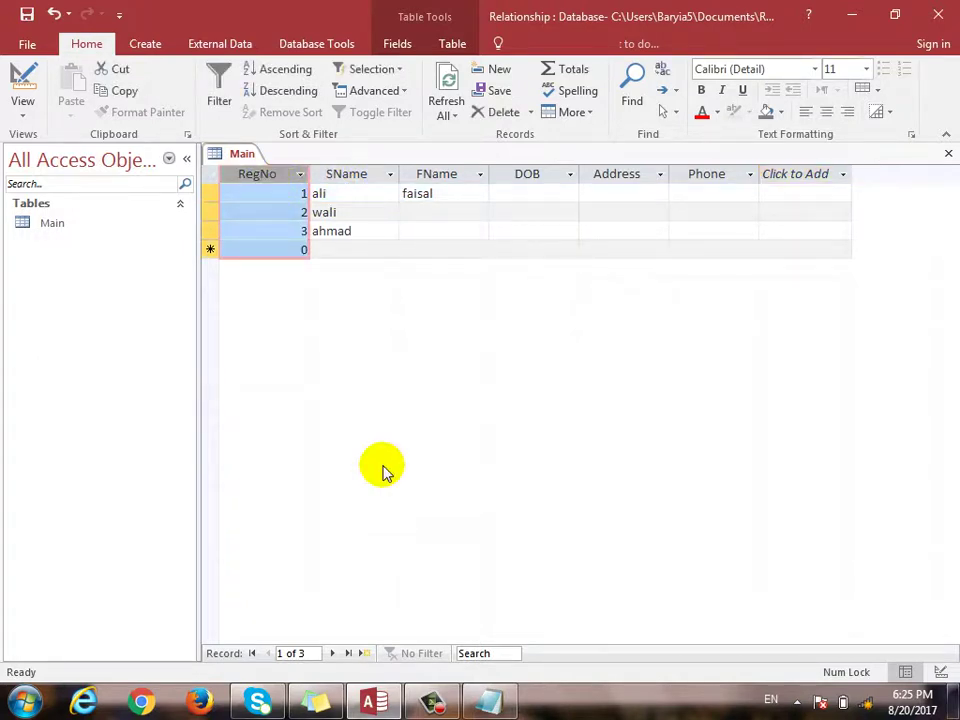
{"action": "left_click", "coordinate": [279, 249]}
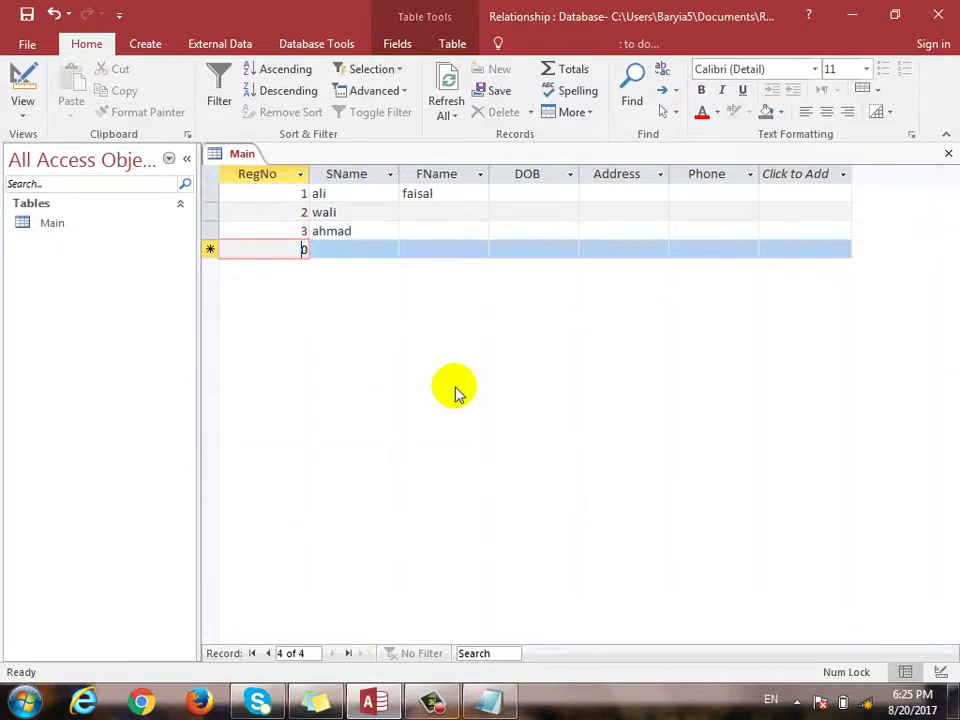
{"action": "type", "text": "1"}
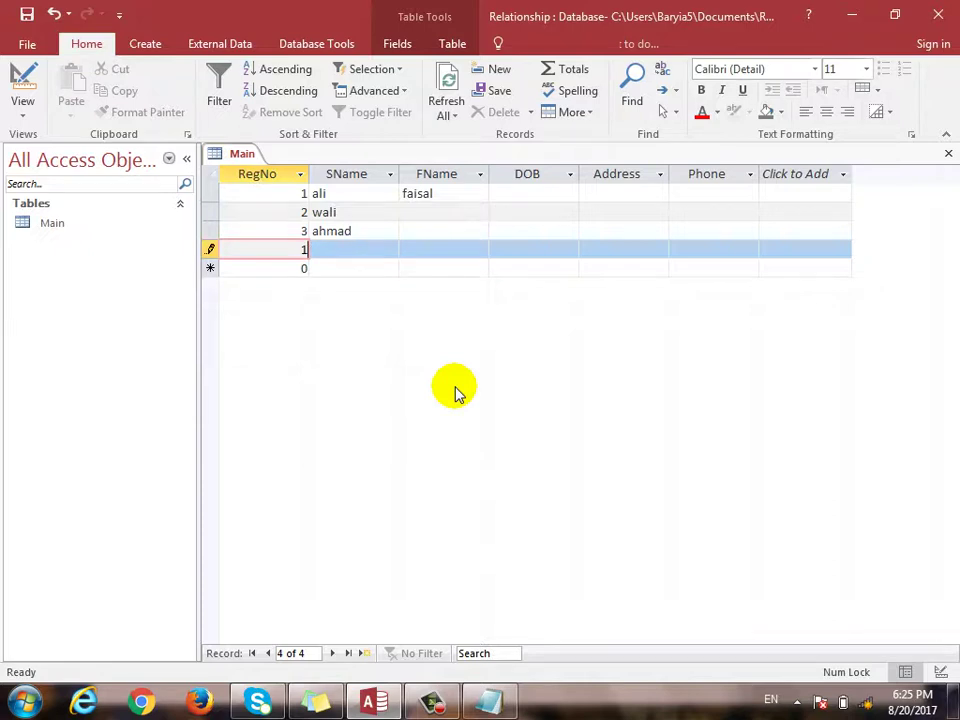
{"action": "key", "text": "Tab"}
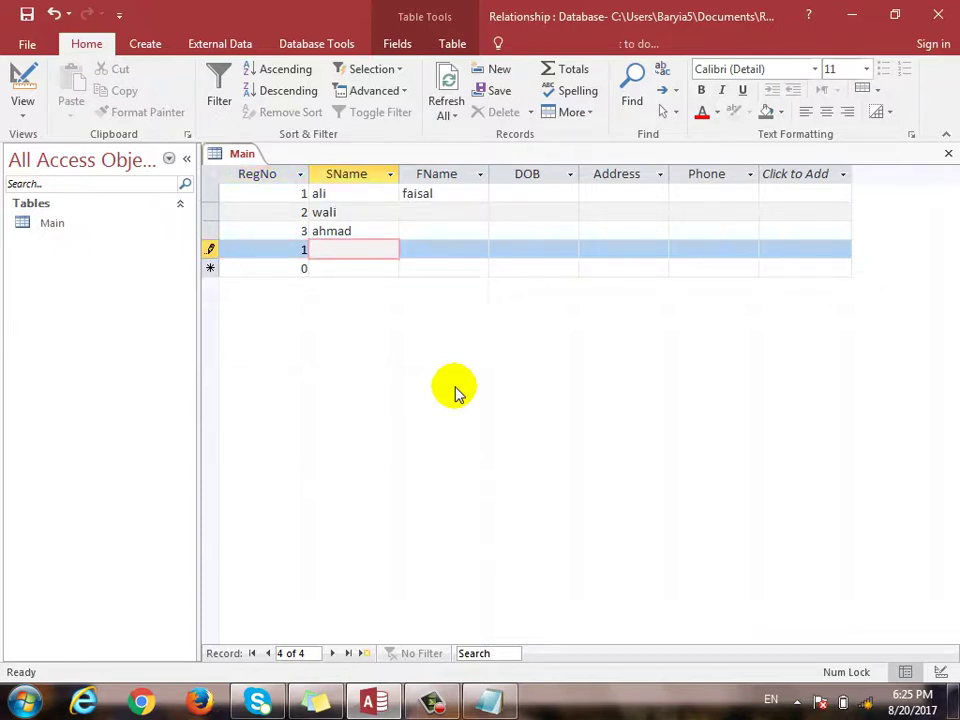
{"action": "type", "text": "khan"}
{"action": "key", "text": "Down"}
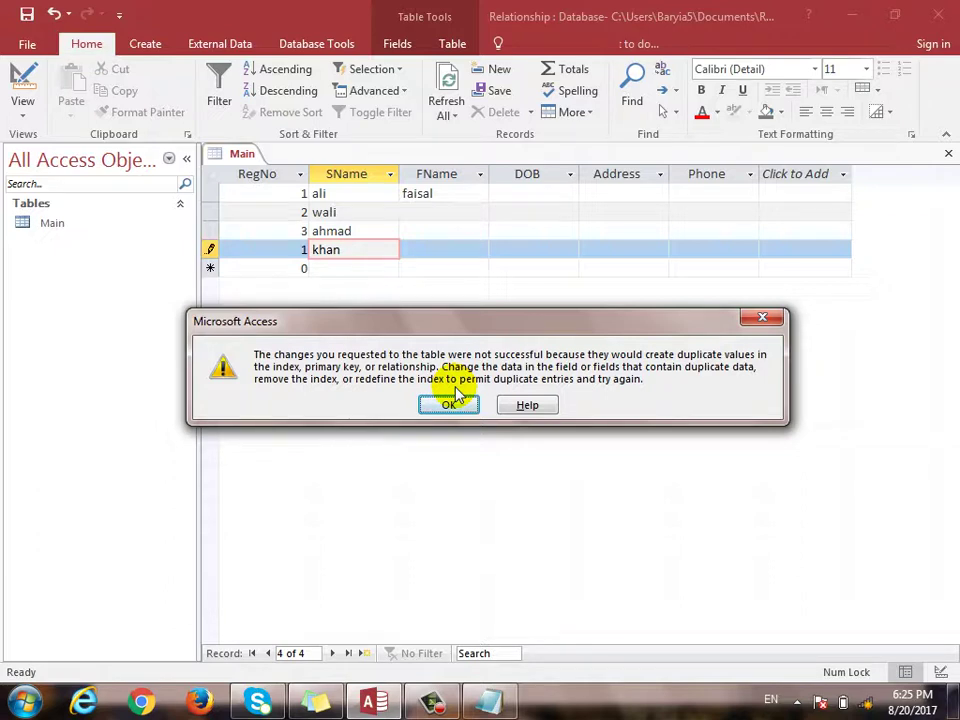
{"action": "left_click", "coordinate": [451, 401]}
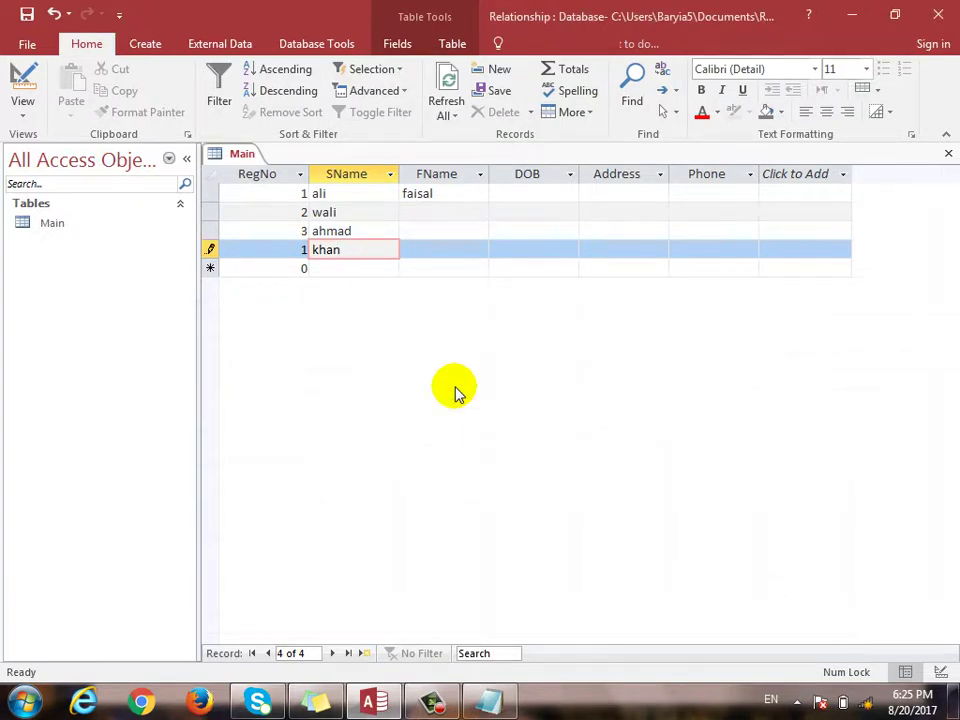
Try to save the fourth record with an empty RegNo and discard the record
{"action": "key", "text": "shift+Tab"}
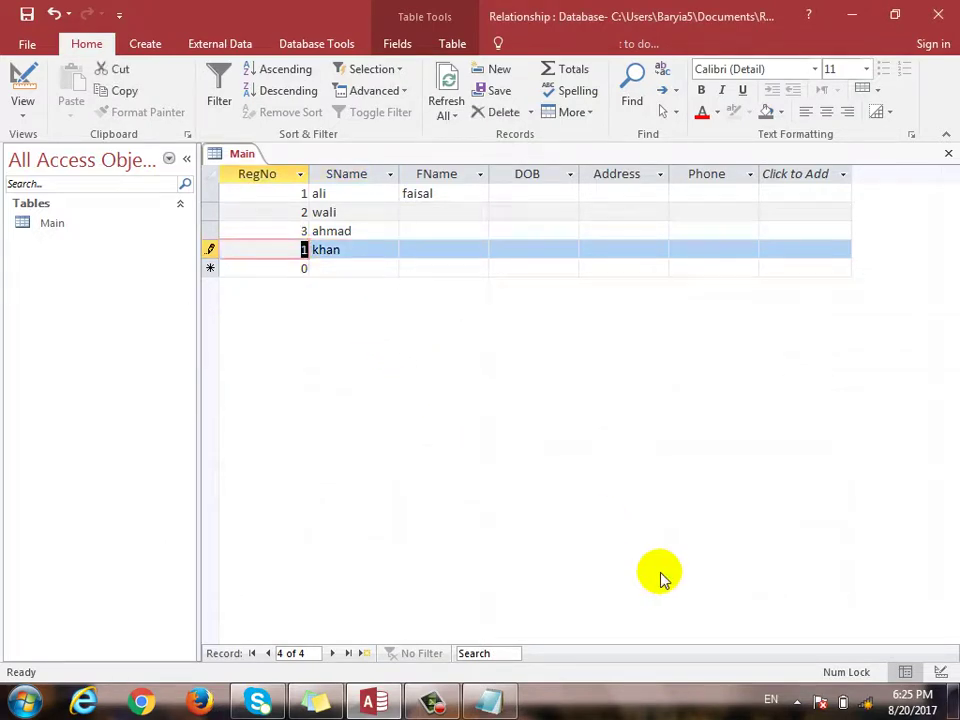
{"action": "key", "text": "BackSpace"}
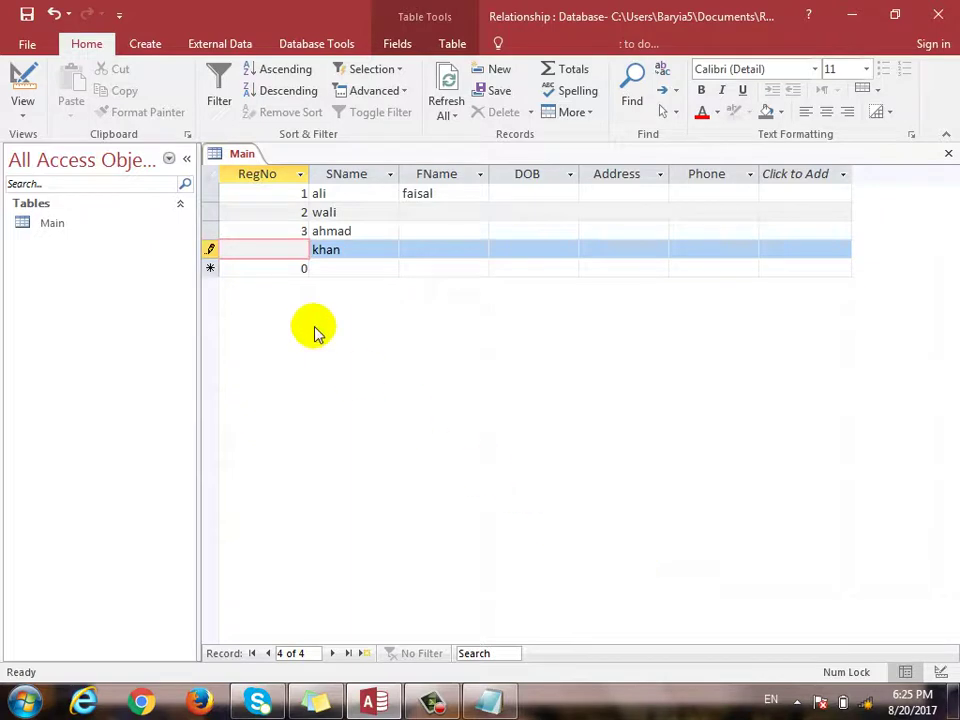
{"action": "left_click", "coordinate": [340, 270]}
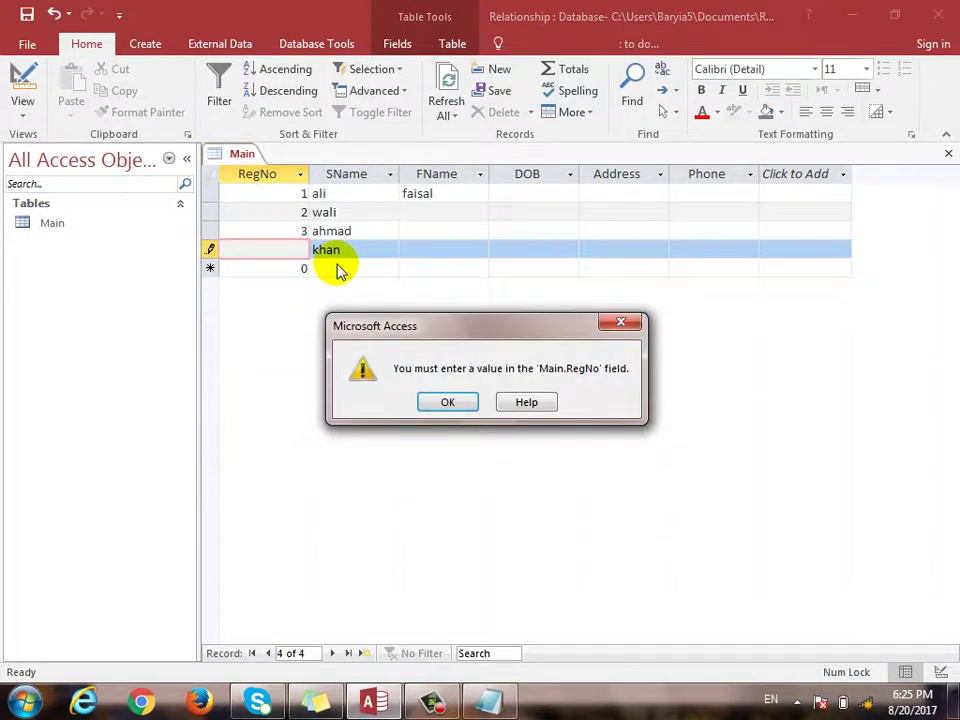
{"action": "key", "text": "Escape"}
{"action": "key", "text": "Escape"}
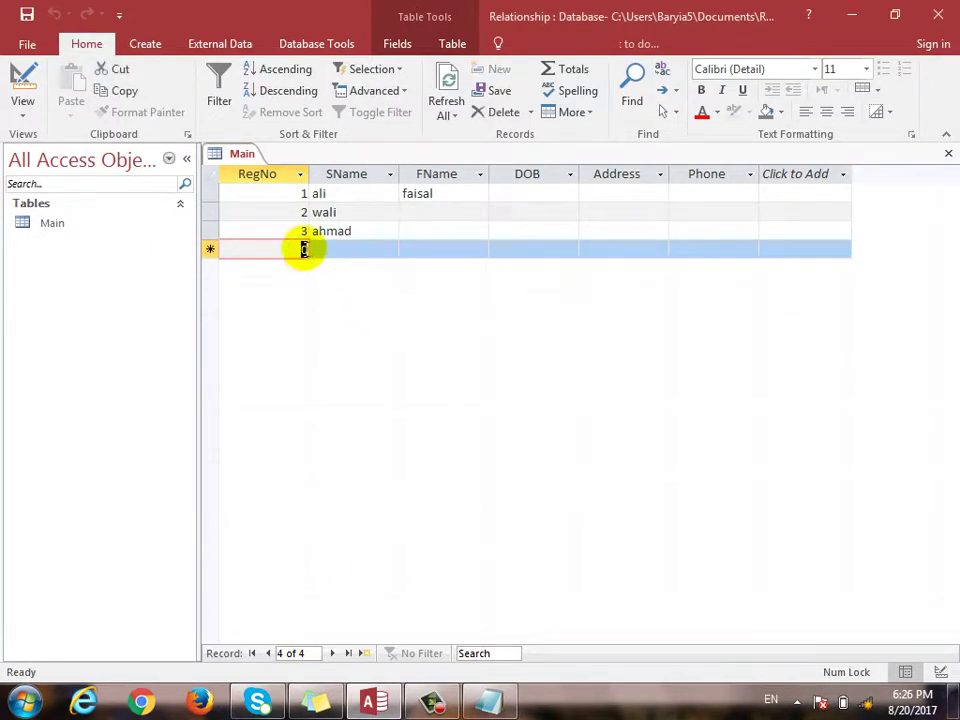
Close the Main table and start a second table in Design view
{"action": "left_click", "coordinate": [268, 178]}
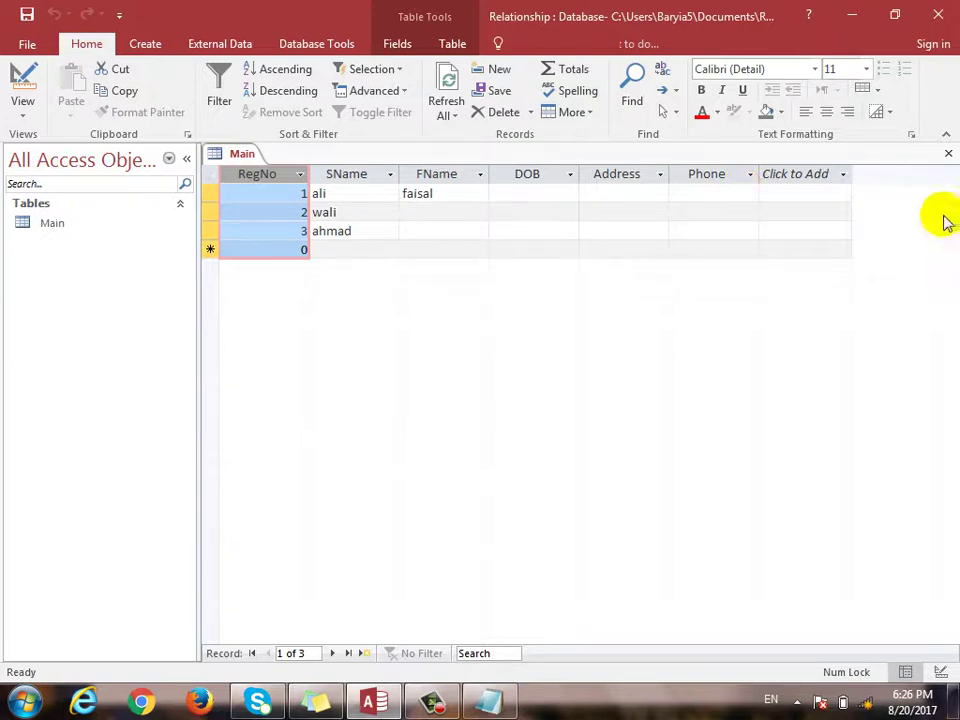
{"action": "left_click", "coordinate": [947, 154]}
{"action": "left_click", "coordinate": [140, 47]}
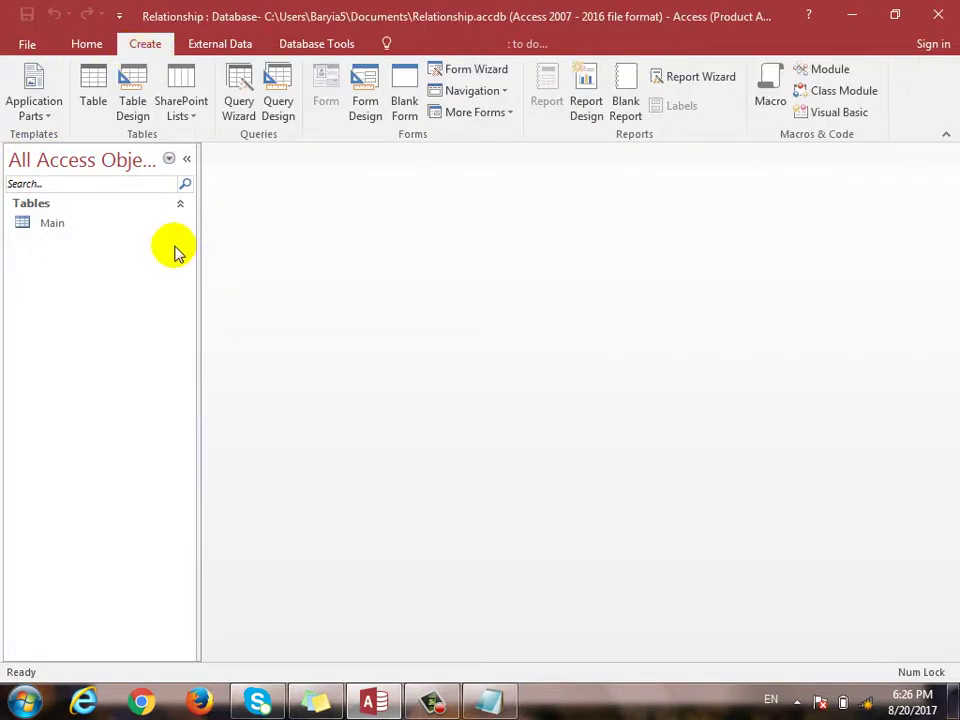
{"action": "left_click", "coordinate": [133, 120]}
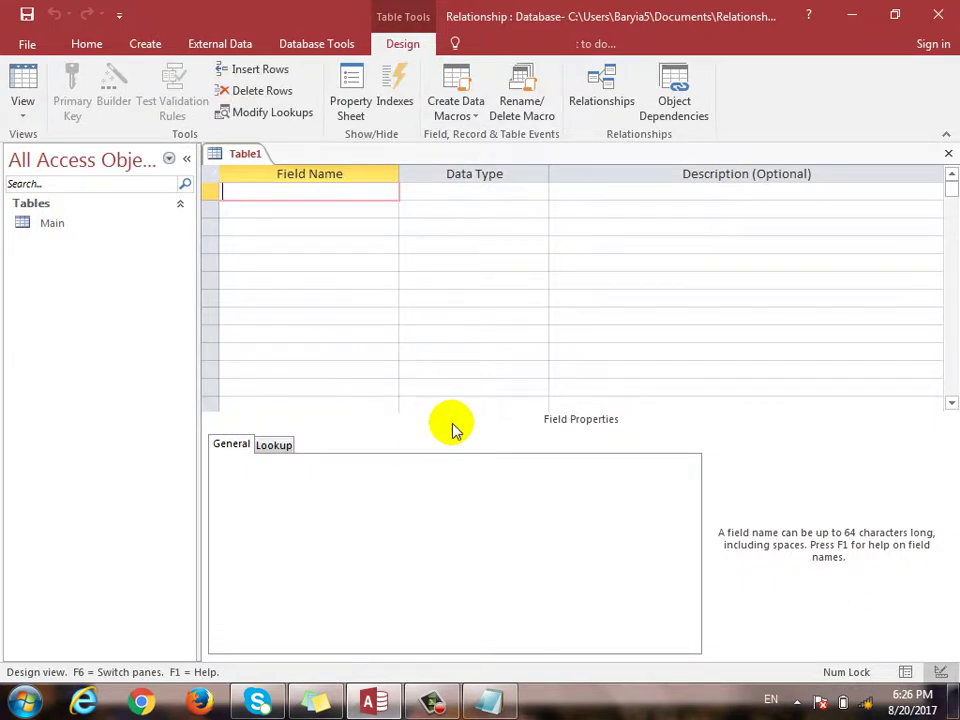
Add a RegNo field with the Number data type as the new table's first field
{"action": "type", "text": "RegNo"}
{"action": "key", "text": "Tab"}
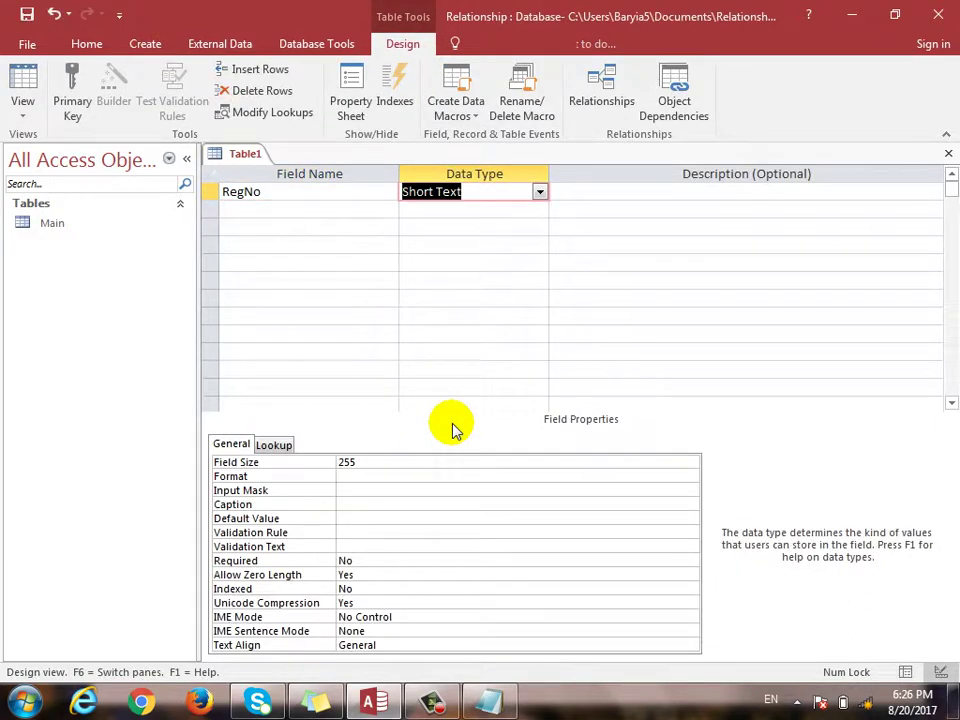
{"action": "type", "text": "number"}
{"action": "key", "text": "Down"}
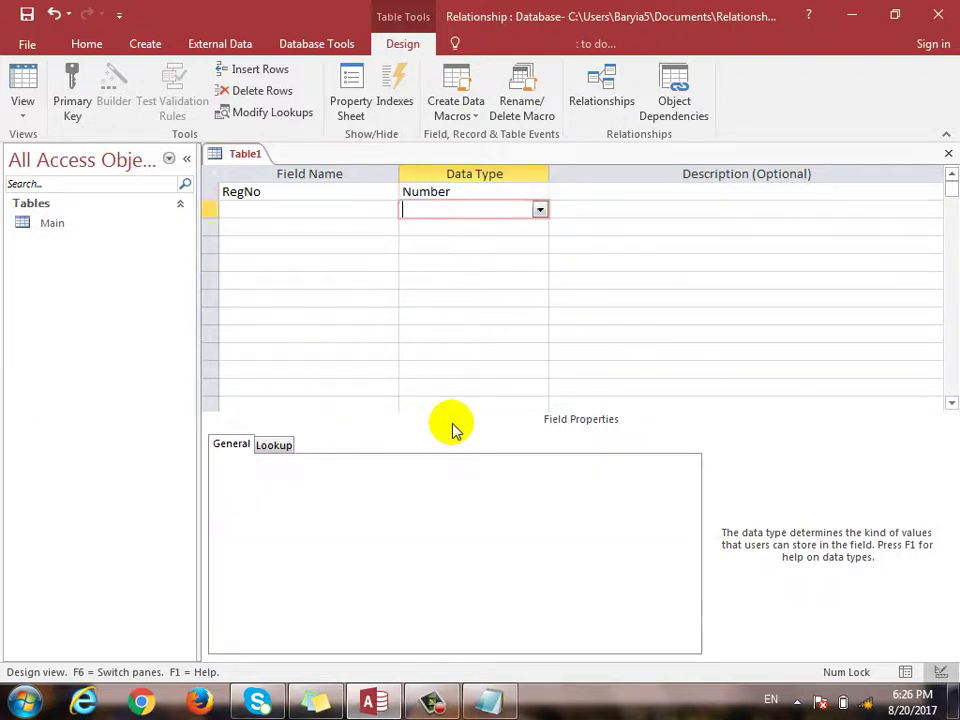
Add a Program field of type Short Text and a Fee field of type Number below RegNo
{"action": "key", "text": "Left"}
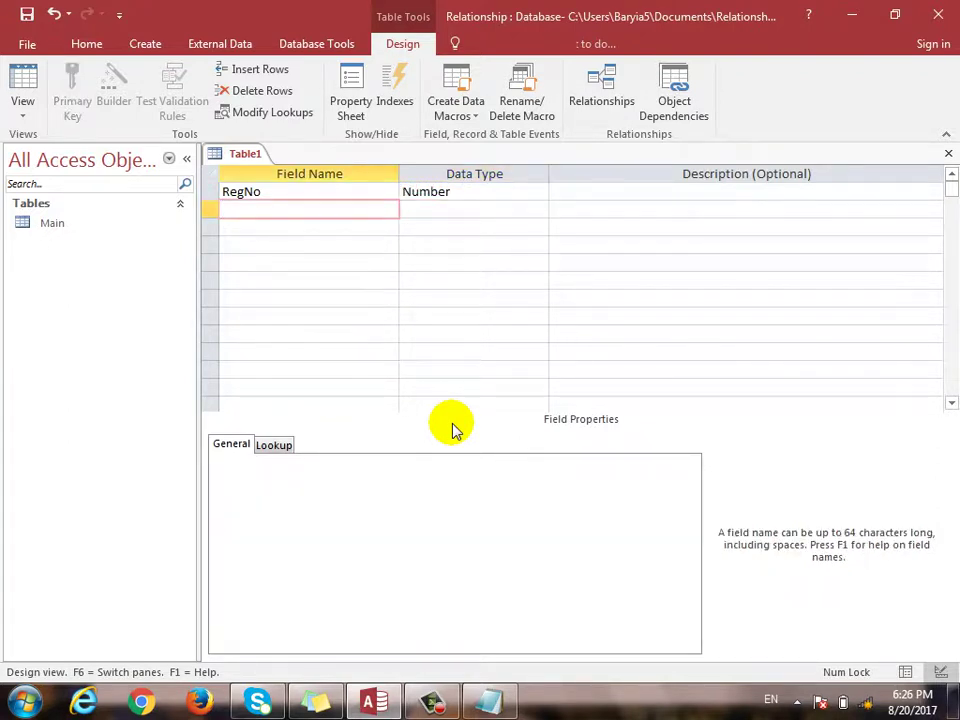
{"action": "type", "text": "Program"}
{"action": "key", "text": "Return"}
{"action": "key", "text": "Down"}
{"action": "key", "text": "Left"}
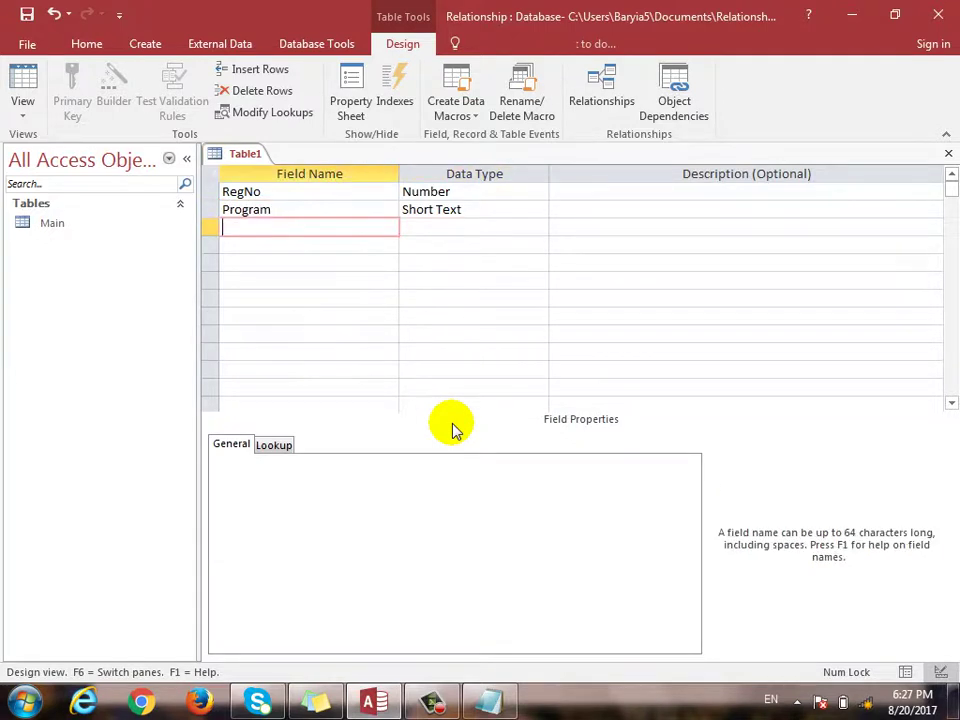
{"action": "type", "text": "Fee"}
{"action": "key", "text": "Return"}
{"action": "type", "text": "number"}
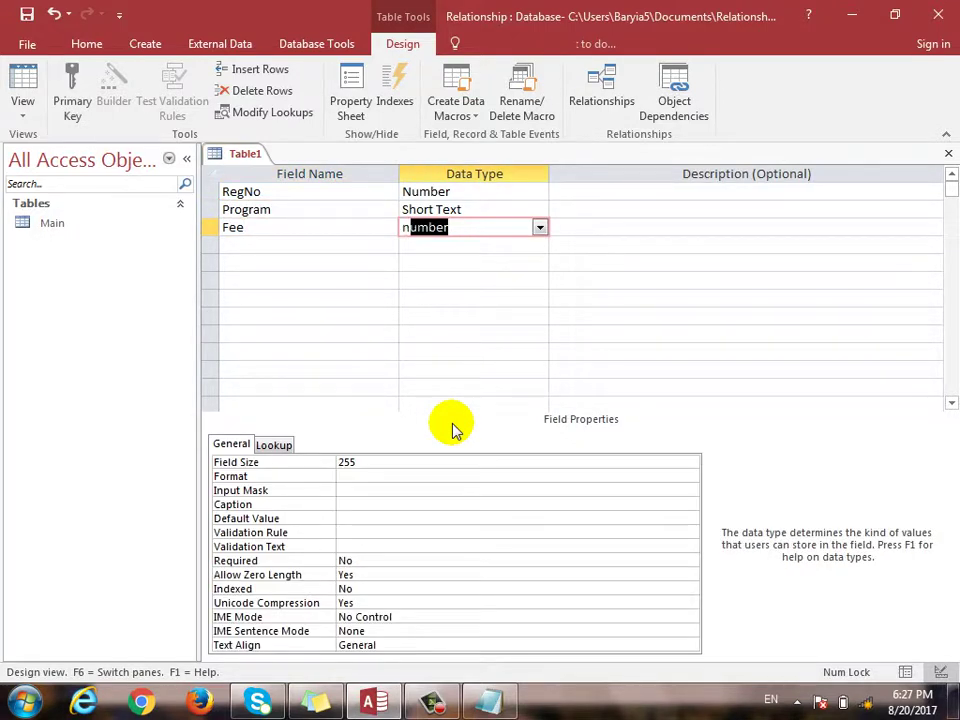
Add a Pdate field with the Date/Time data type below Fee
{"action": "key", "text": "Down"}
{"action": "key", "text": "Left"}
{"action": "type", "text": "D"}
{"action": "key", "text": "BackSpace"}
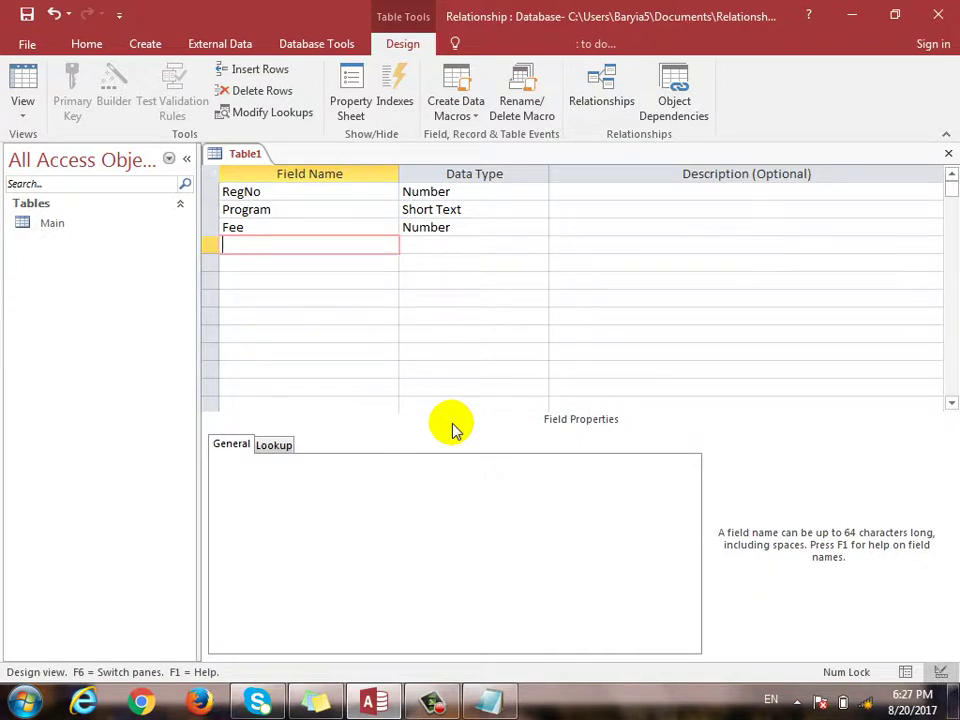
{"action": "type", "text": "Pdate"}
{"action": "key", "text": "Return"}
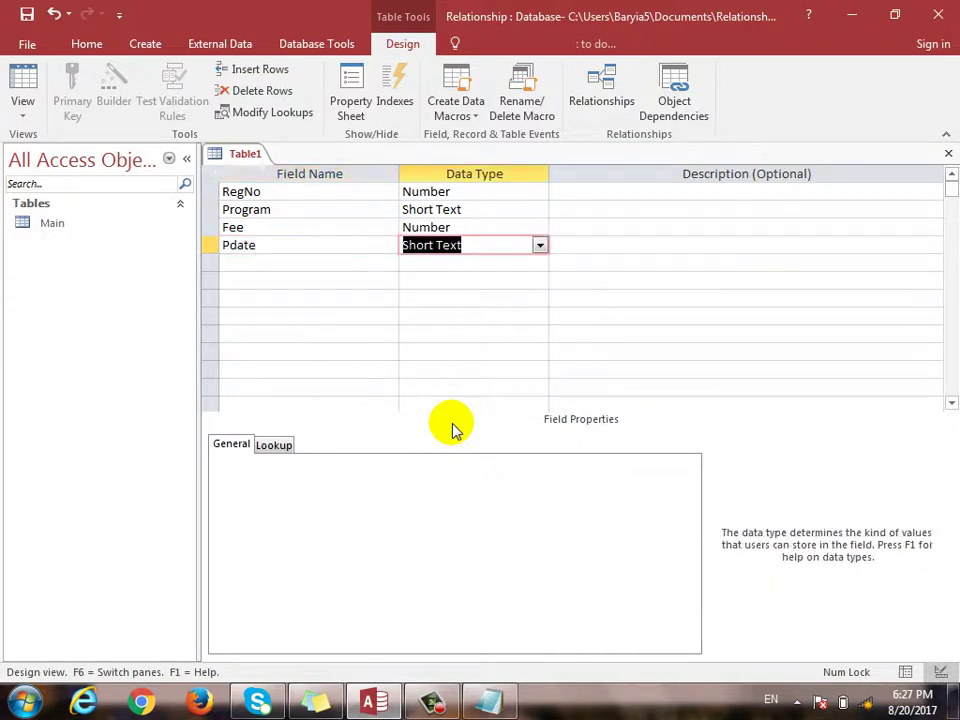
{"action": "type", "text": "d"}
{"action": "key", "text": "Down"}
{"action": "key", "text": "Left"}
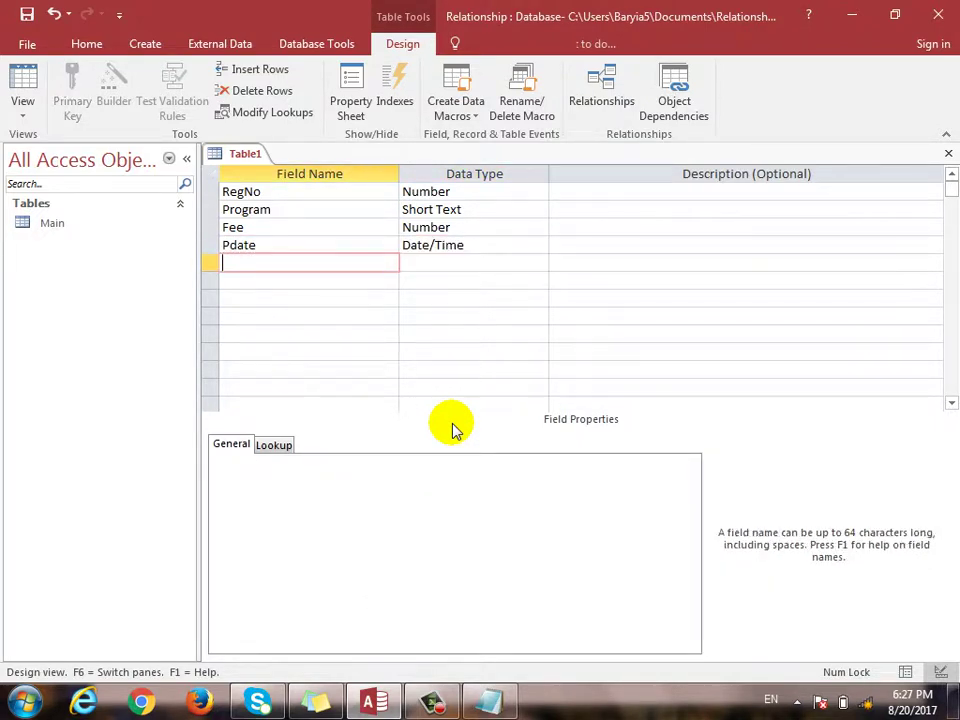
Add a PaidNot field with the Yes/No data type below Pdate
{"action": "type", "text": "PaidNot"}
{"action": "key", "text": "Return"}
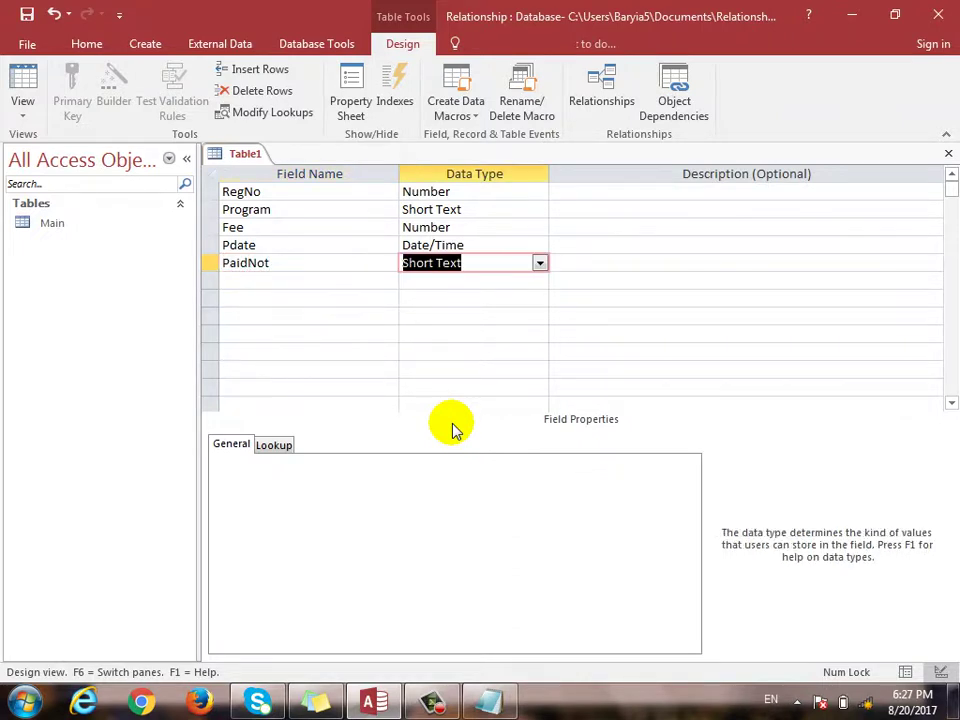
{"action": "type", "text": "pa"}
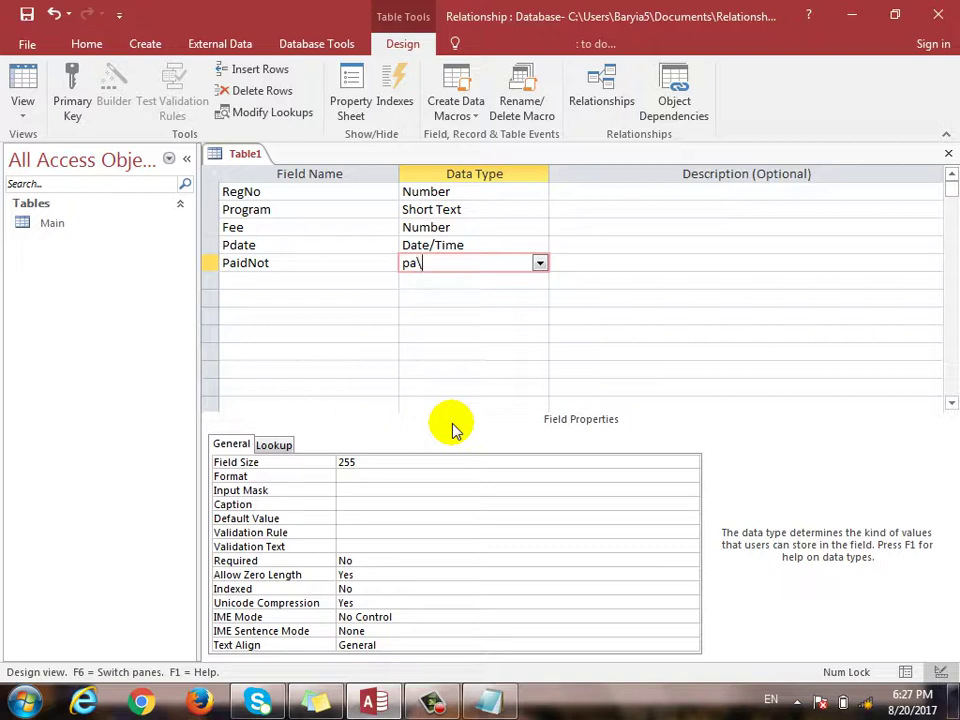
{"action": "key", "text": "BackSpace"}
{"action": "key", "text": "BackSpace"}
{"action": "type", "text": "pa"}
{"action": "left_click", "coordinate": [539, 263]}
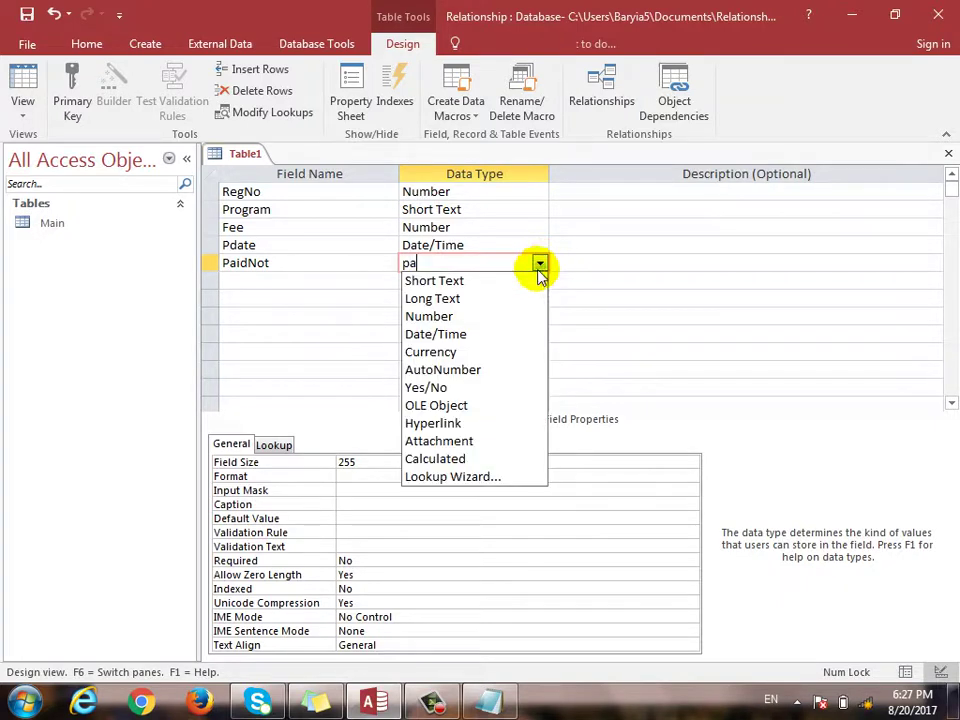
{"action": "left_click", "coordinate": [505, 389]}
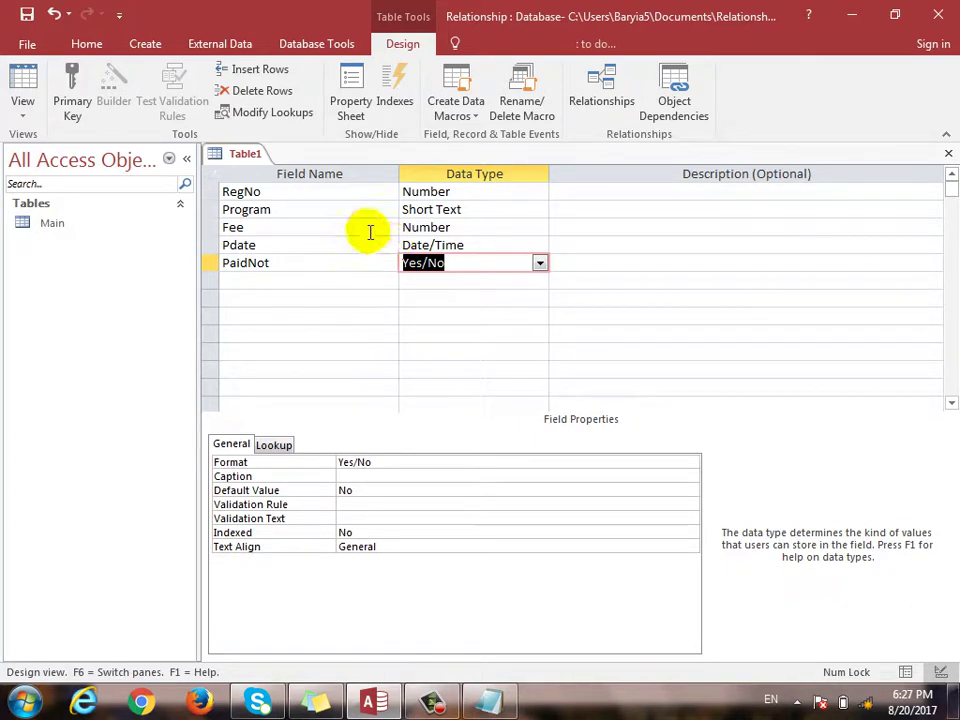
Switch the new table to Datasheet view, saving it as Sub without a primary key
{"action": "left_click", "coordinate": [256, 191]}
{"action": "left_click", "coordinate": [212, 192]}
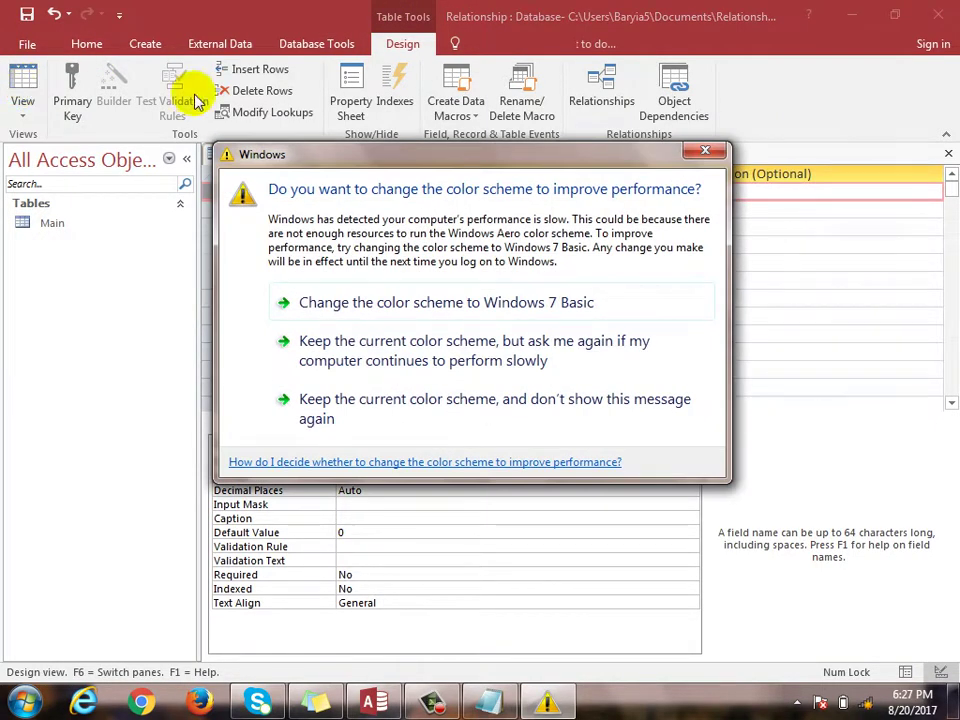
{"action": "left_click", "coordinate": [510, 8]}
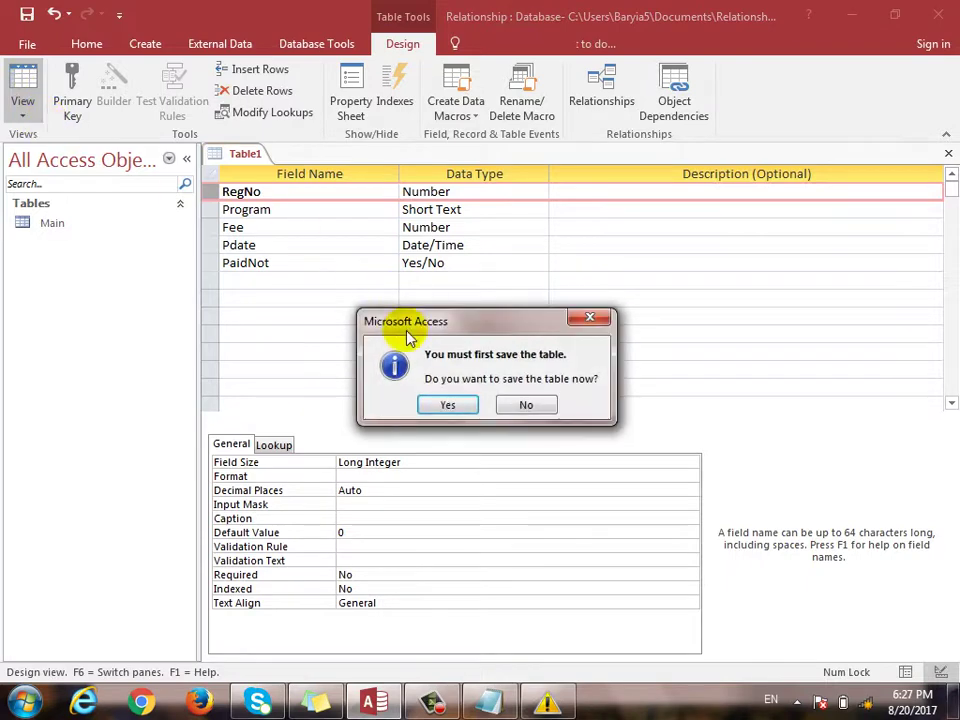
{"action": "left_click", "coordinate": [440, 403]}
{"action": "type", "text": "Sub"}
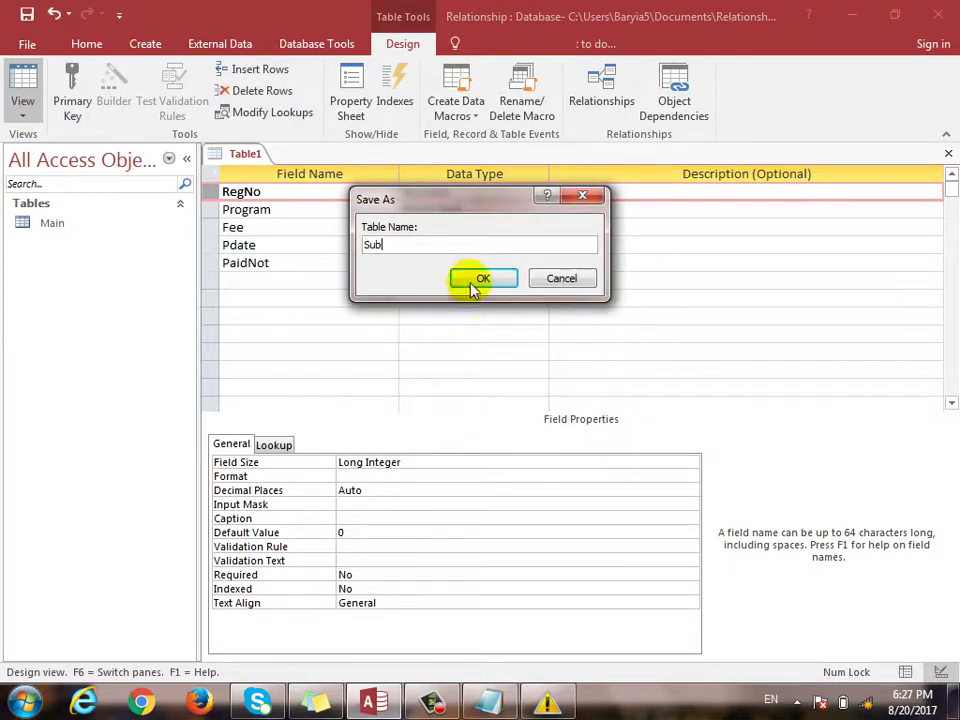
{"action": "left_click", "coordinate": [483, 279]}
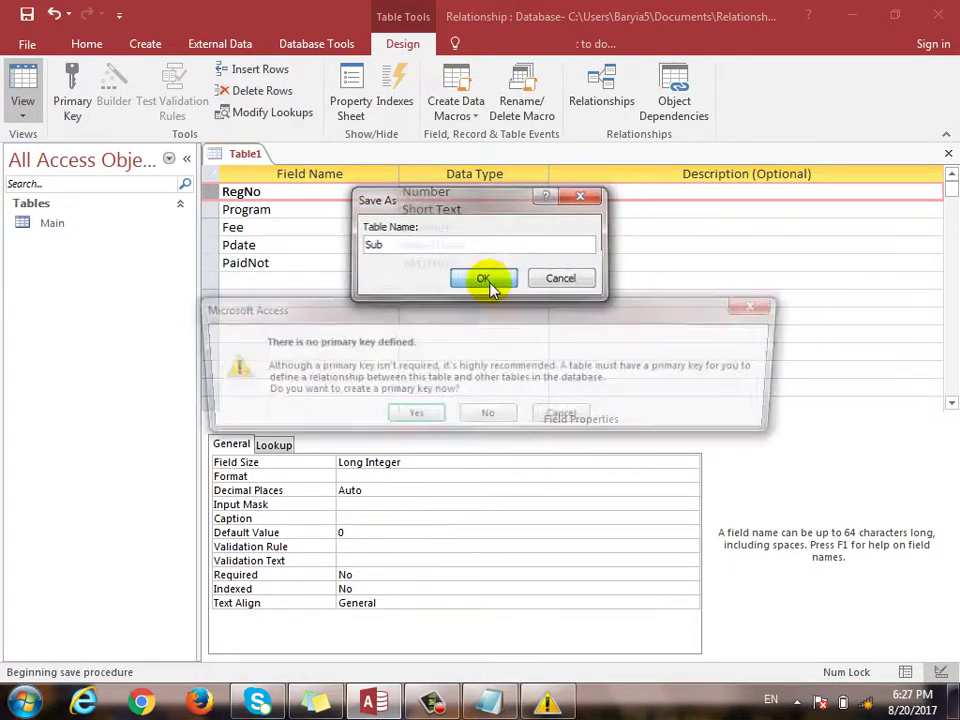
{"action": "left_click", "coordinate": [486, 418]}
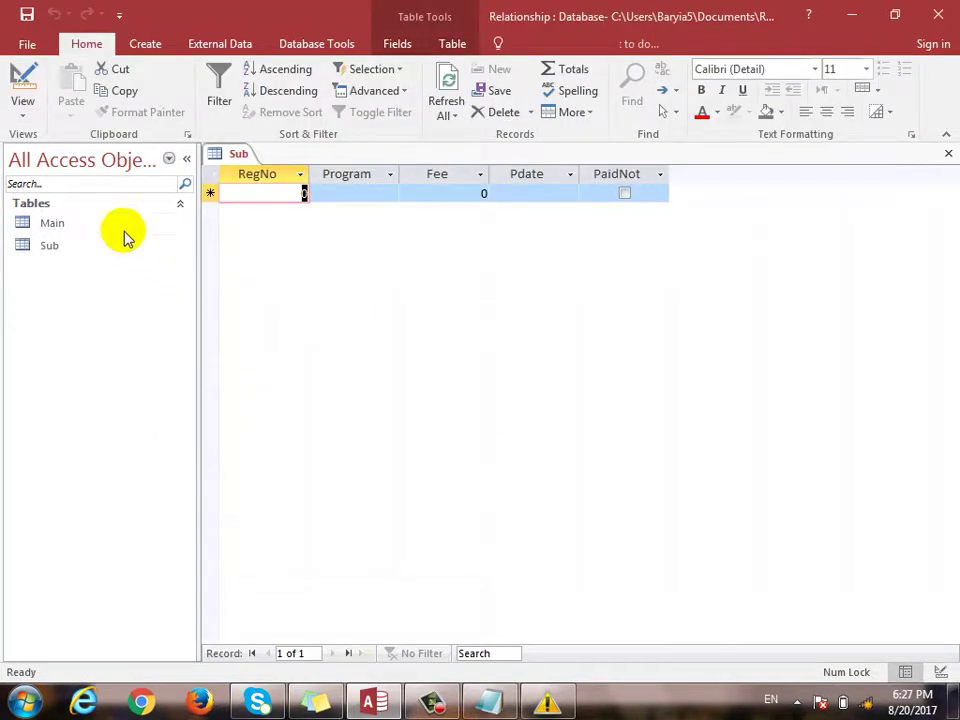
Open the Main table and compare its RegNo column and records with the Sub table
{"action": "double_click", "coordinate": [75, 221]}
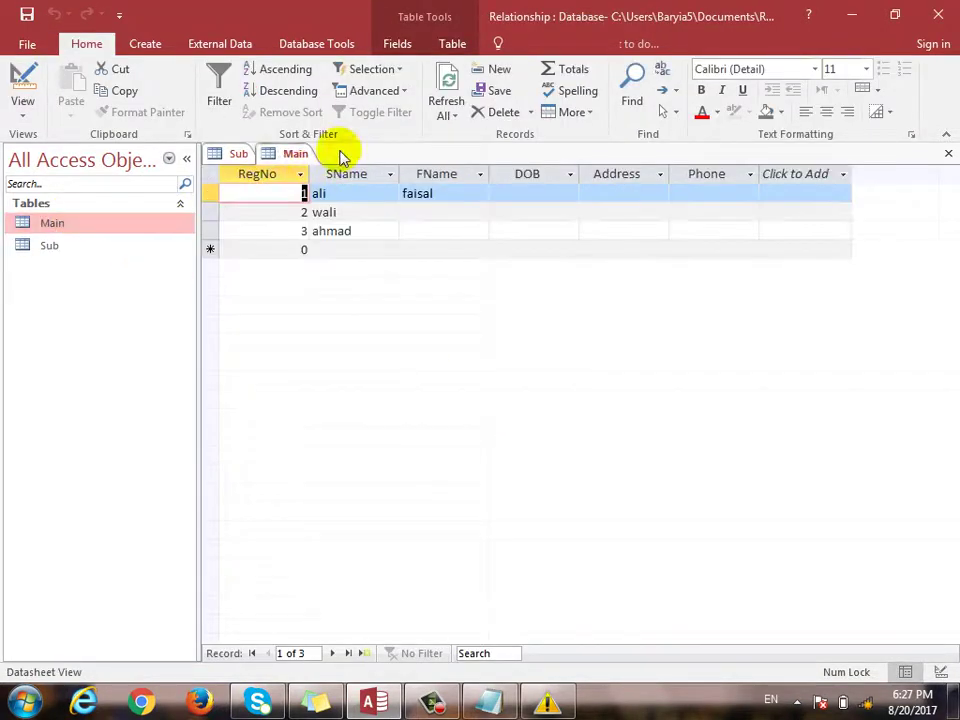
{"action": "left_click", "coordinate": [240, 155]}
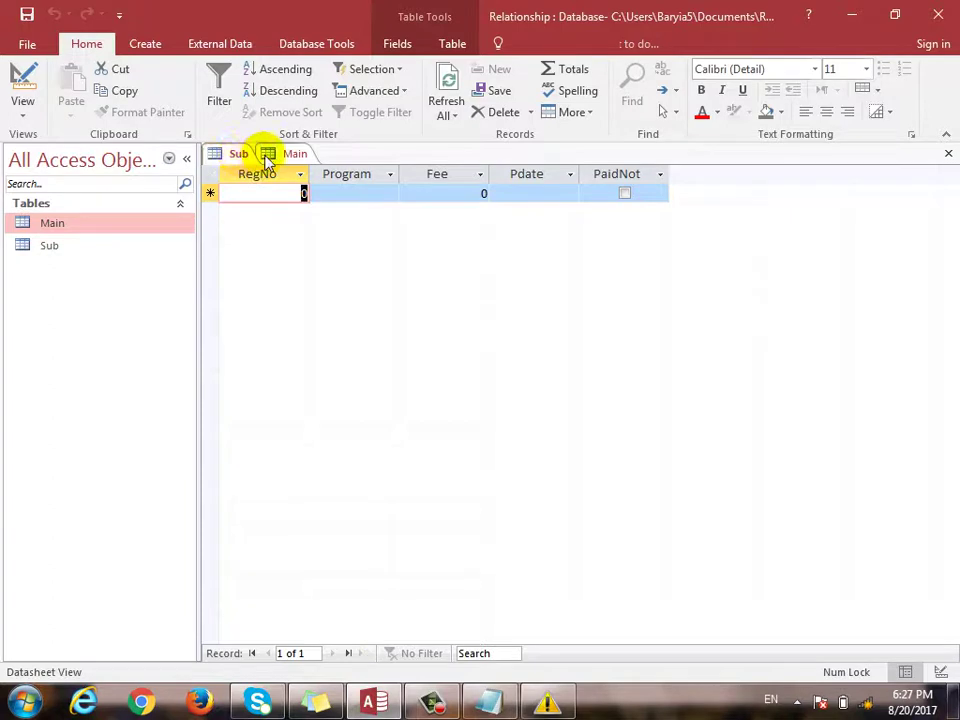
{"action": "left_click", "coordinate": [266, 154]}
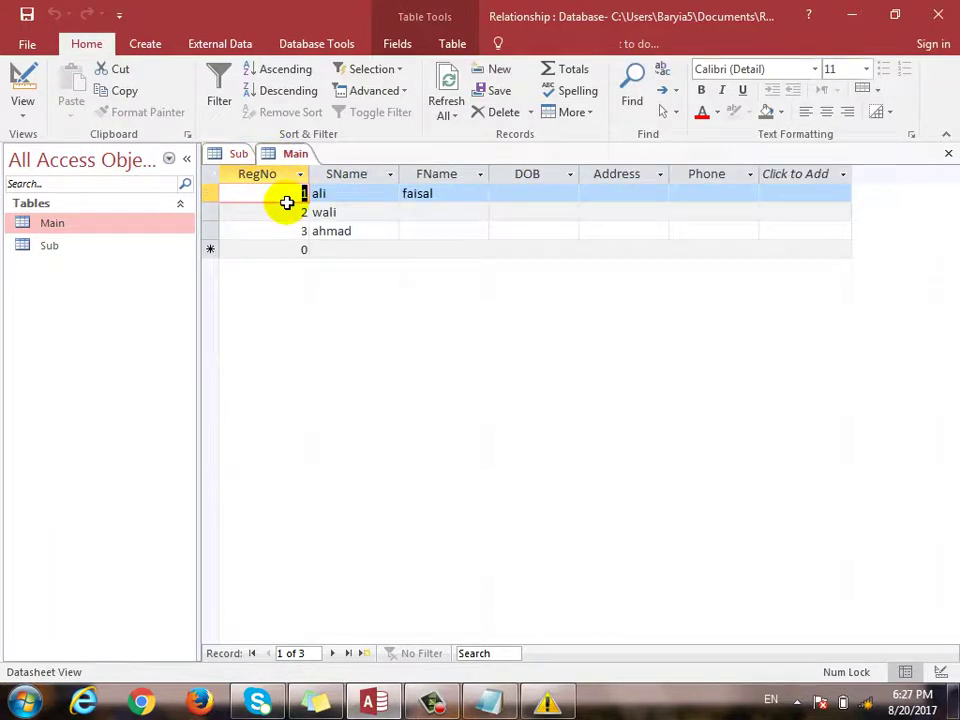
{"action": "left_click", "coordinate": [284, 173]}
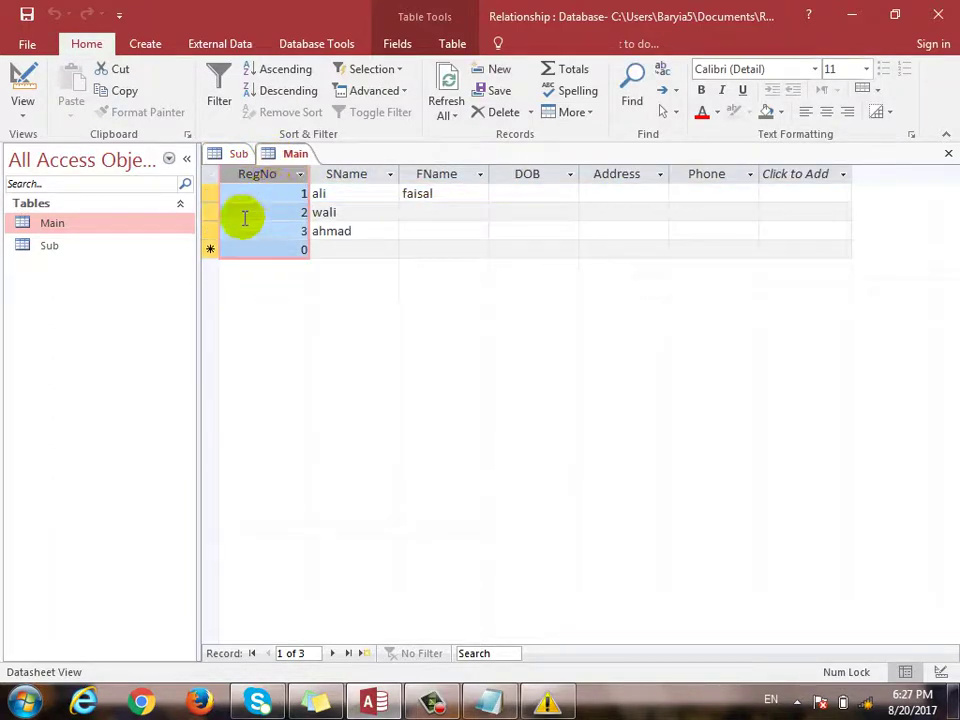
{"action": "left_click", "coordinate": [233, 154]}
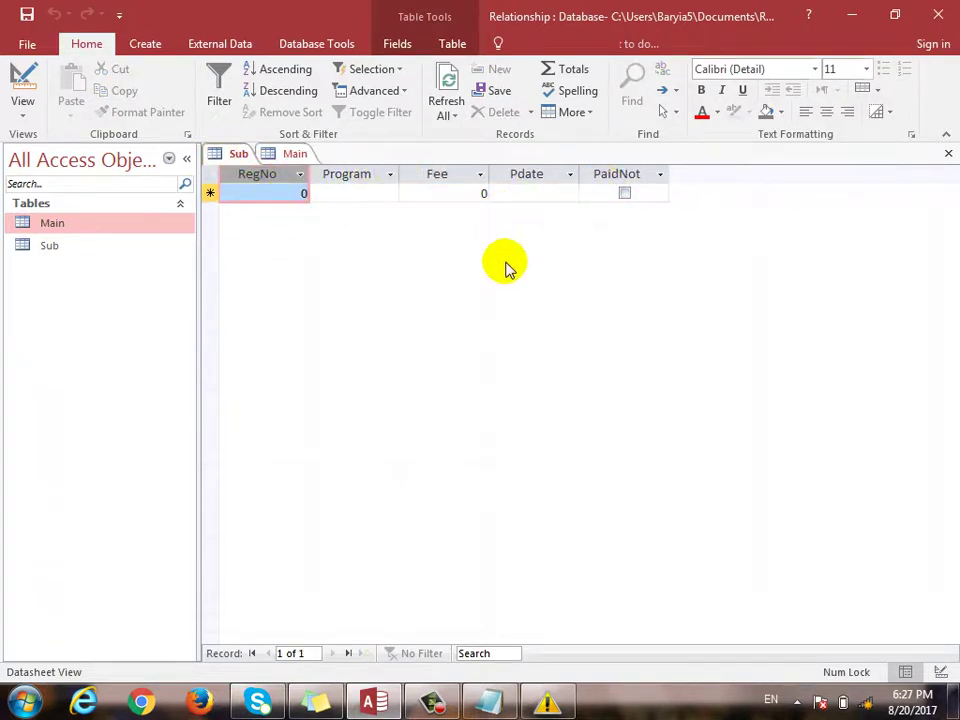
{"action": "left_click", "coordinate": [295, 154]}
{"action": "left_click", "coordinate": [300, 197]}
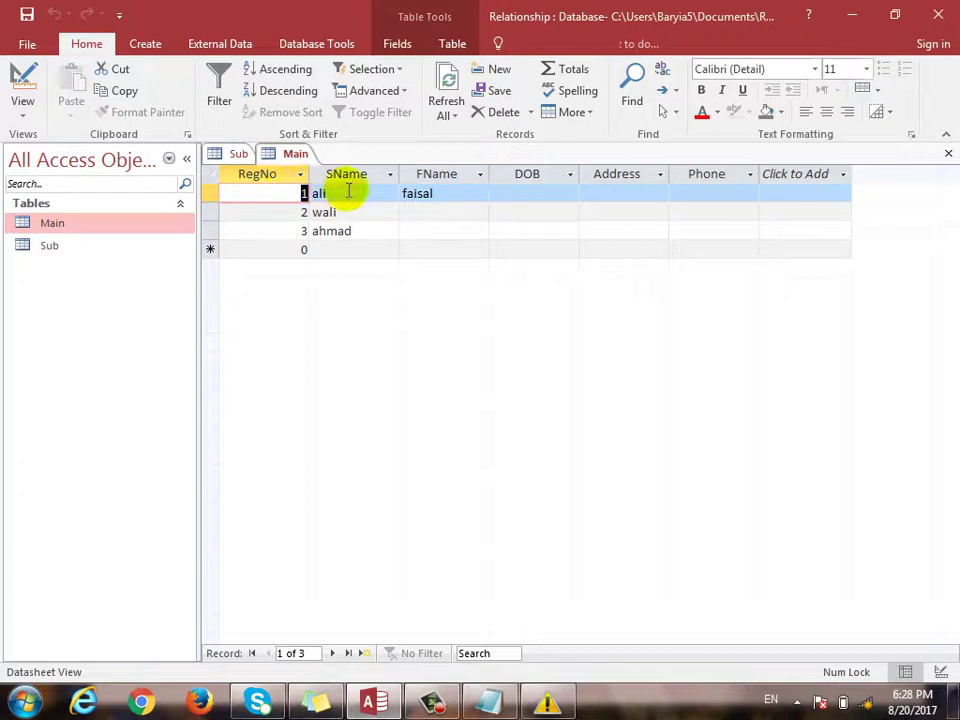
Enter a Sub record with RegNo 1, Program Windows, Fee 500, Pdate 8/3/2017 and PaidNot ticked
{"action": "left_click", "coordinate": [238, 153]}
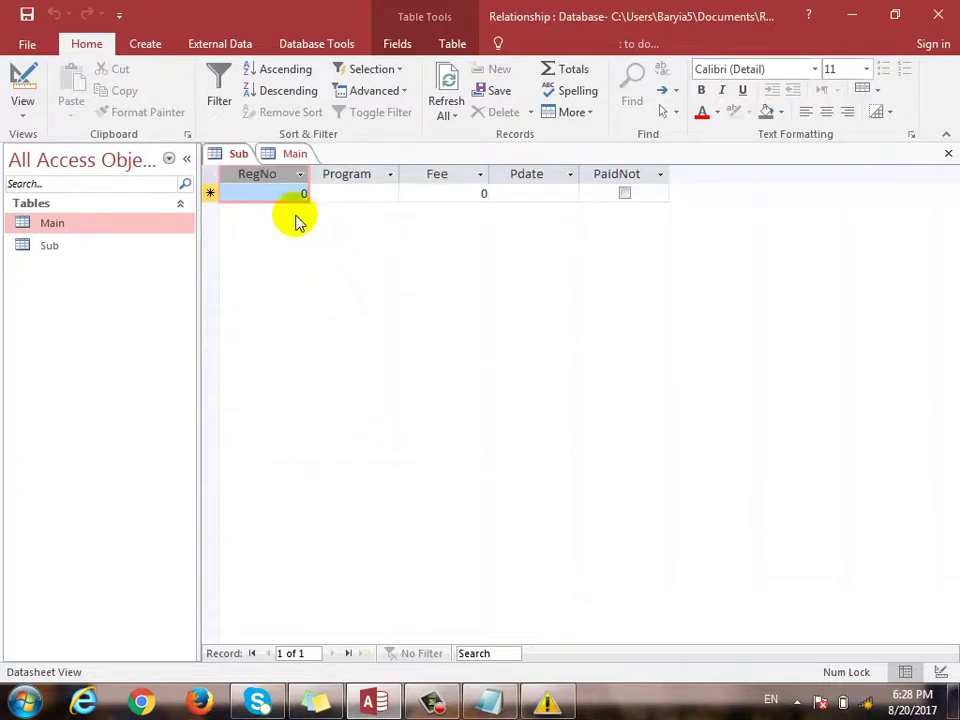
{"action": "type", "text": "1"}
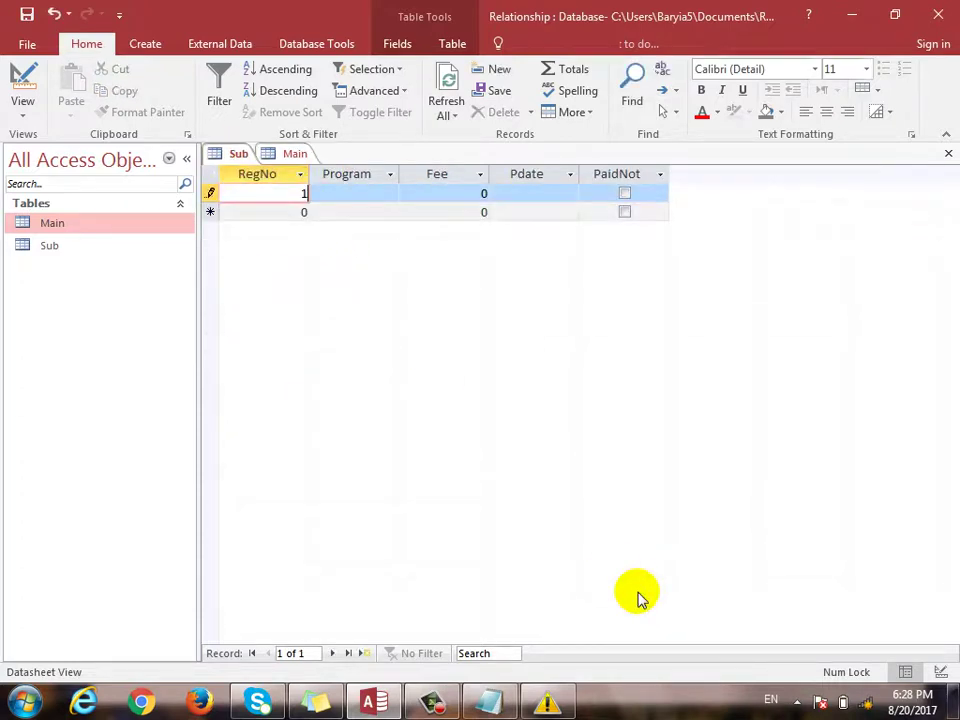
{"action": "key", "text": "Tab"}
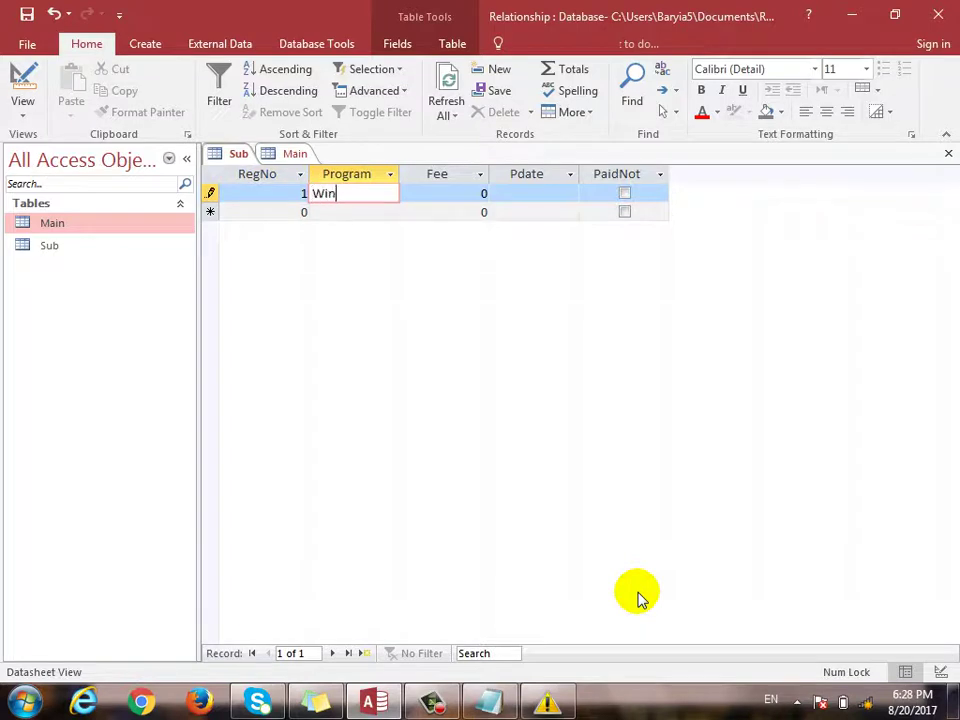
{"action": "type", "text": "Windows"}
{"action": "key", "text": "Tab"}
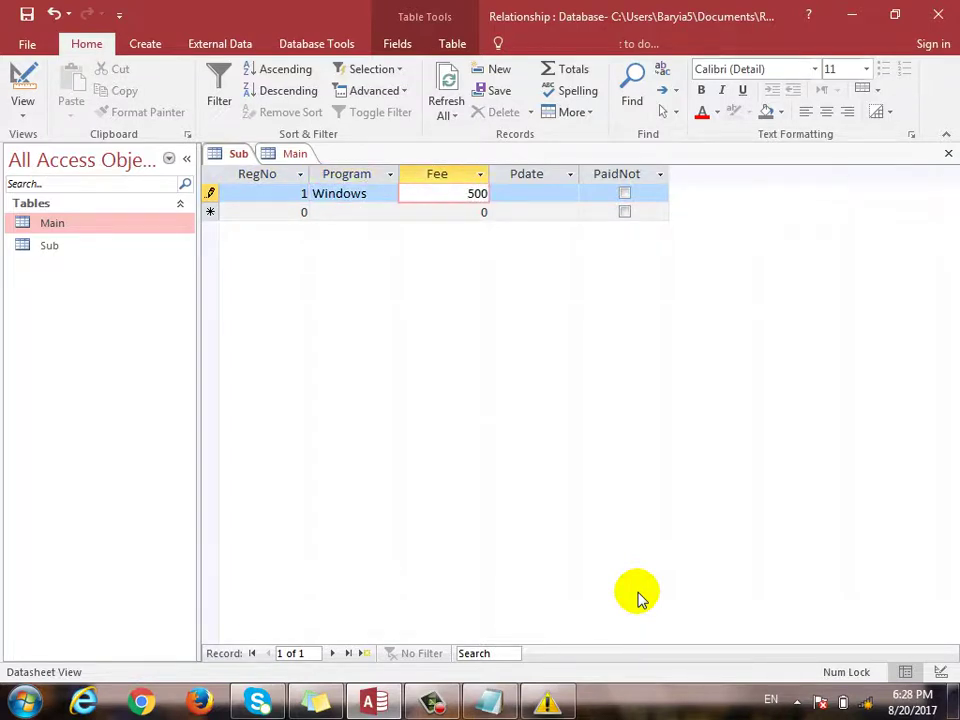
{"action": "key", "text": "Tab"}
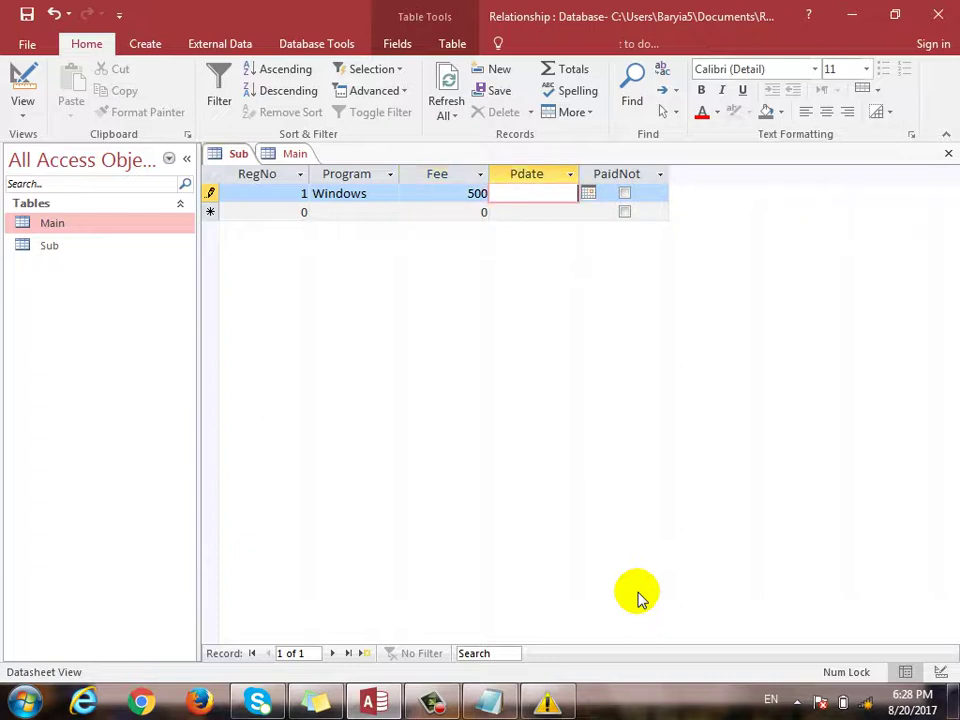
{"action": "left_click", "coordinate": [586, 194]}
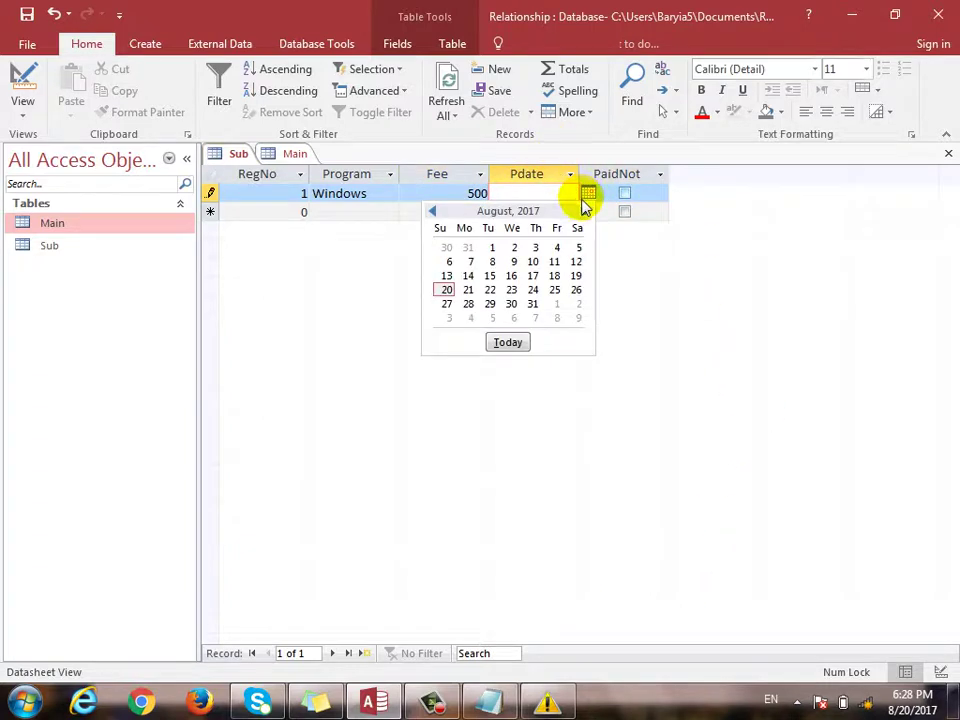
{"action": "left_click", "coordinate": [526, 247]}
{"action": "left_click", "coordinate": [624, 193]}
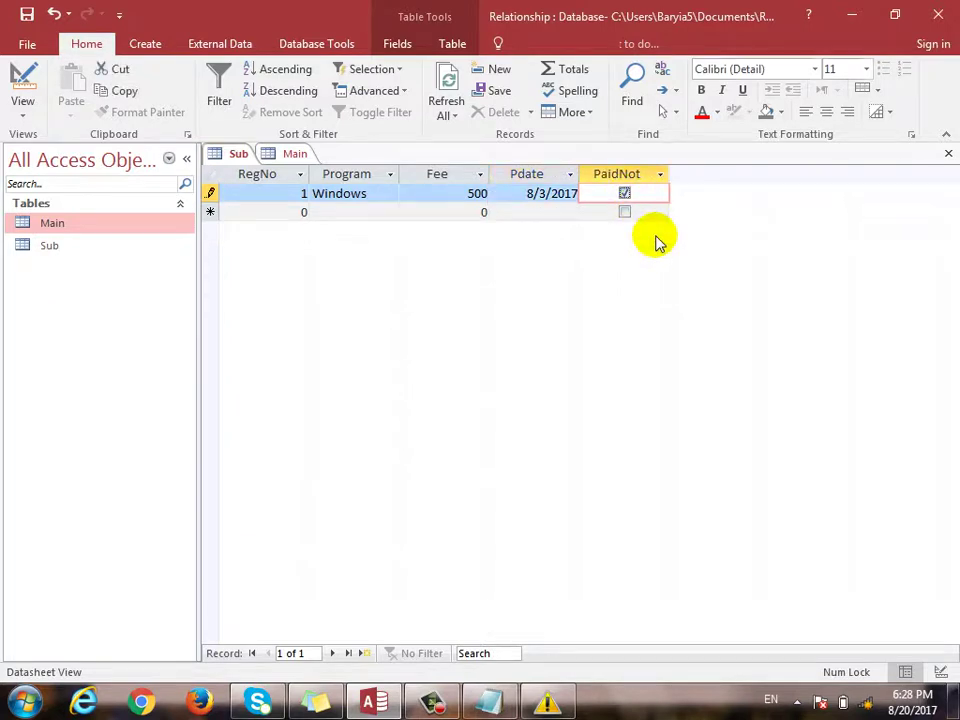
Commit the Windows record by moving to the new row, and close the Sub and Main tables
{"action": "left_click", "coordinate": [282, 154]}
{"action": "left_click", "coordinate": [237, 154]}
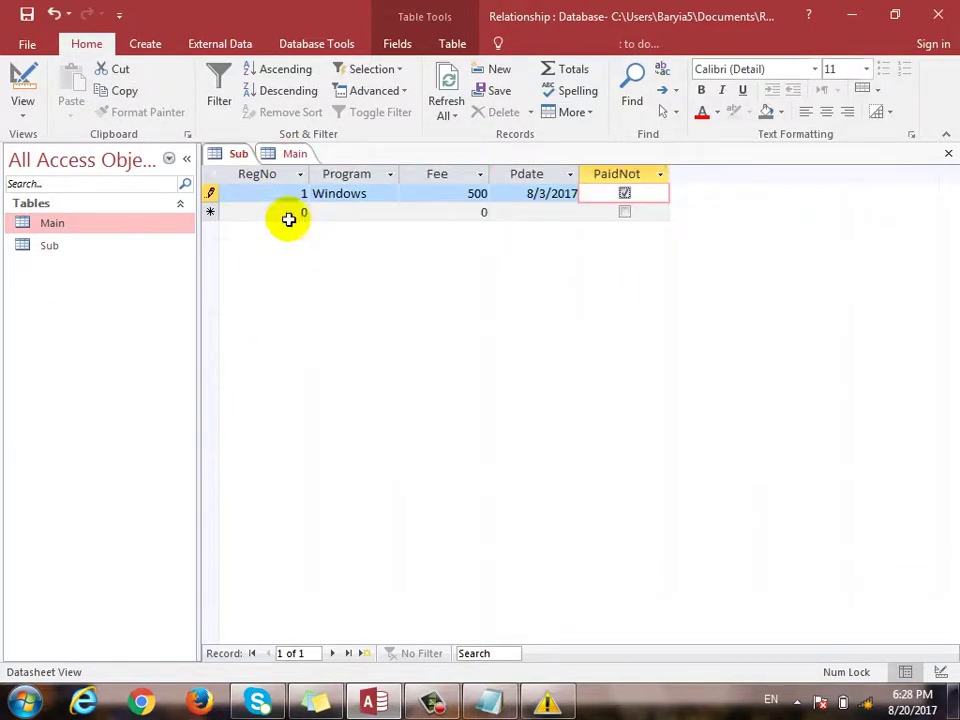
{"action": "left_click", "coordinate": [320, 222]}
{"action": "left_click", "coordinate": [308, 212]}
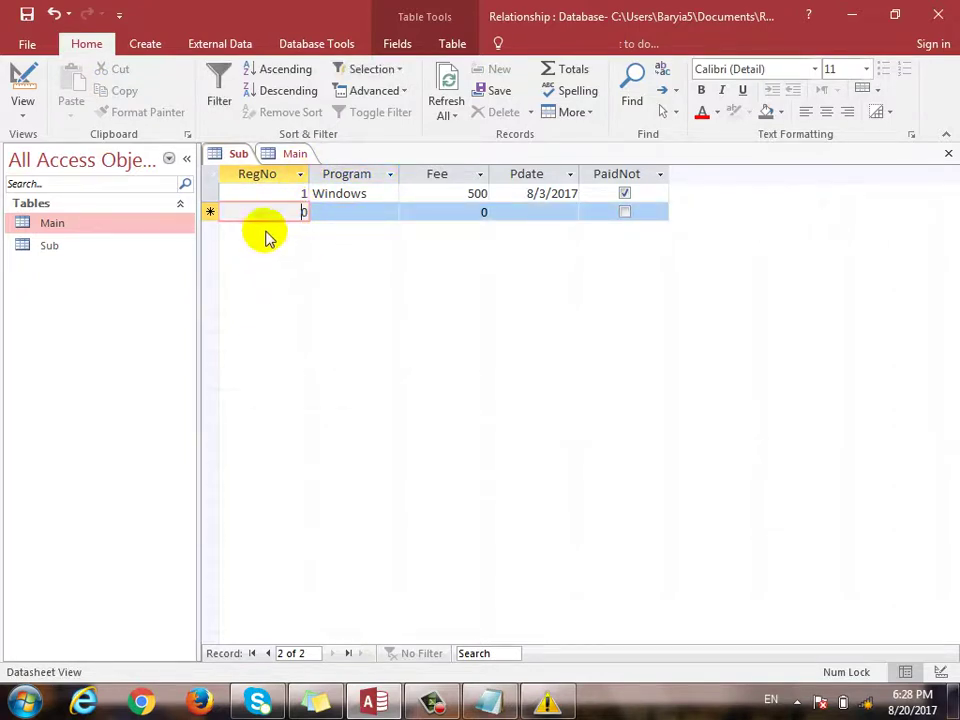
{"action": "left_click", "coordinate": [274, 199]}
{"action": "left_click", "coordinate": [278, 211]}
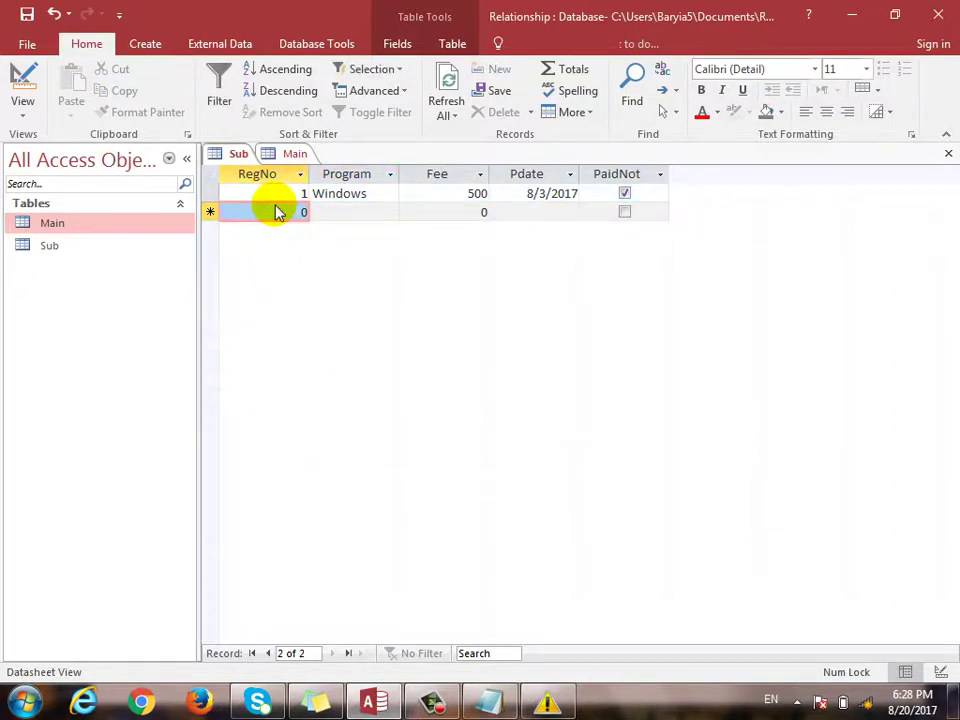
{"action": "left_click", "coordinate": [948, 153]}
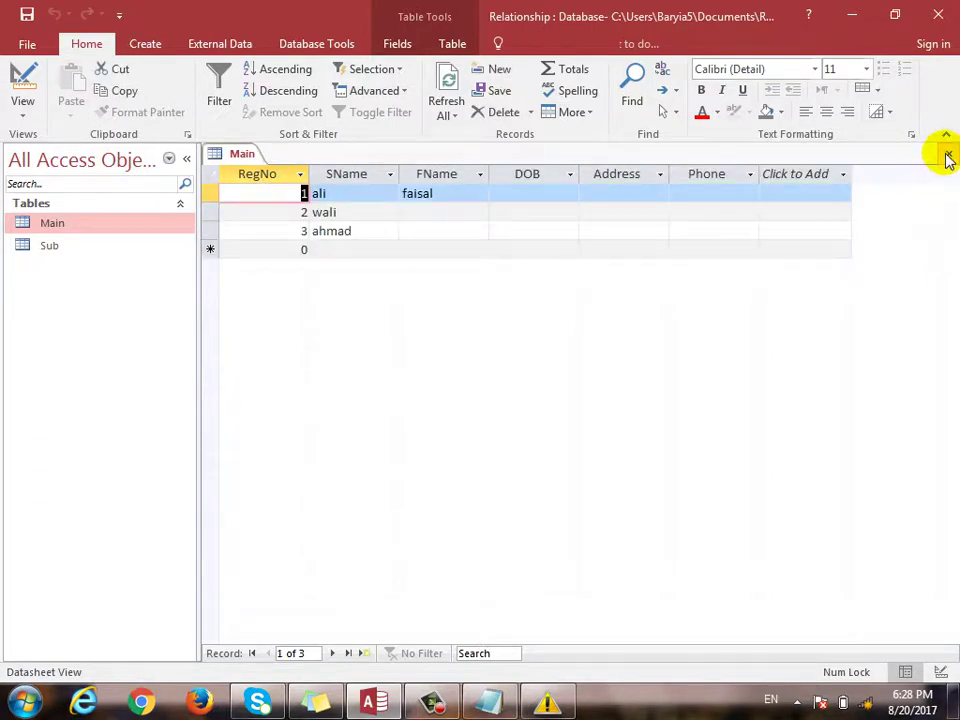
{"action": "left_click", "coordinate": [948, 156]}
Open the database's Relationships window and bring up its Show Table dialog
{"action": "left_click", "coordinate": [150, 45]}
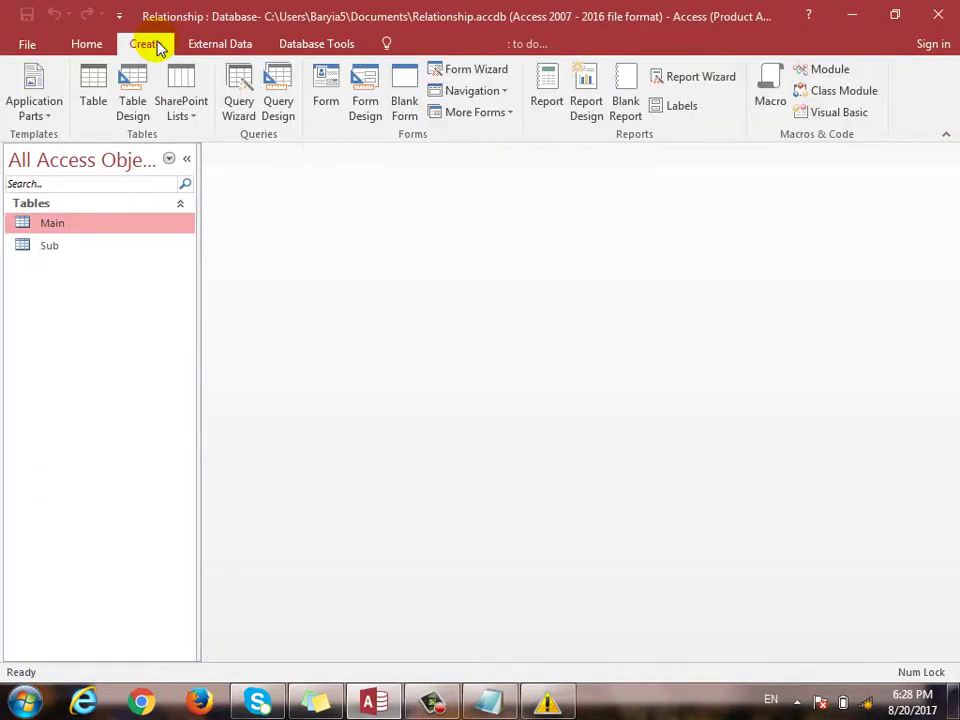
{"action": "left_click", "coordinate": [322, 44]}
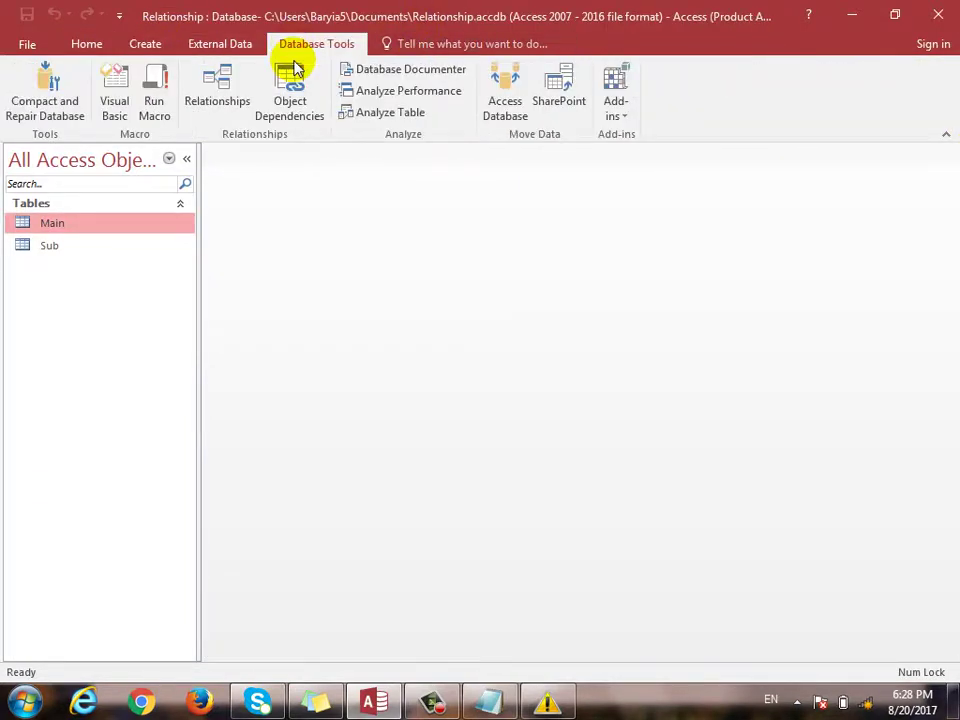
{"action": "left_click", "coordinate": [212, 86]}
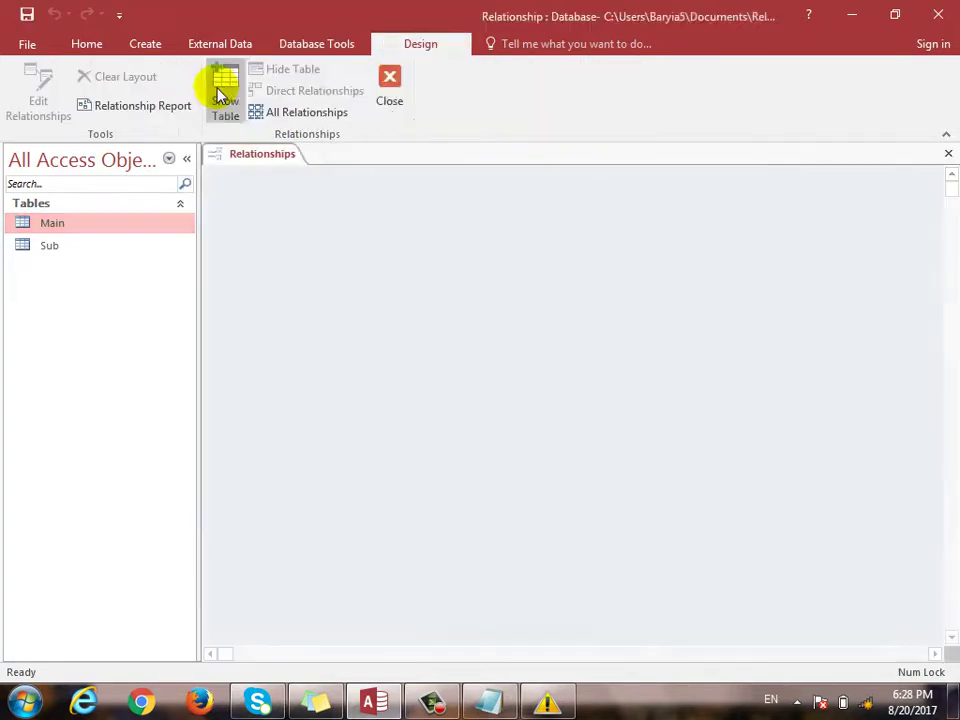
{"action": "left_click", "coordinate": [220, 95]}
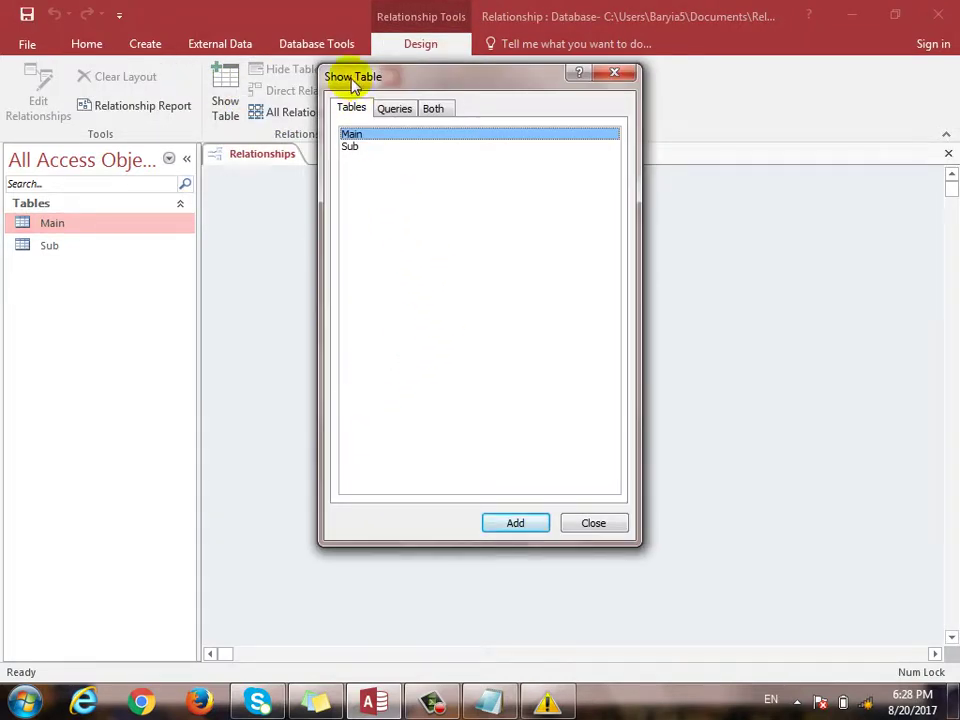
{"action": "left_click_drag", "start_coordinate": [367, 86], "coordinate": [475, 96]}
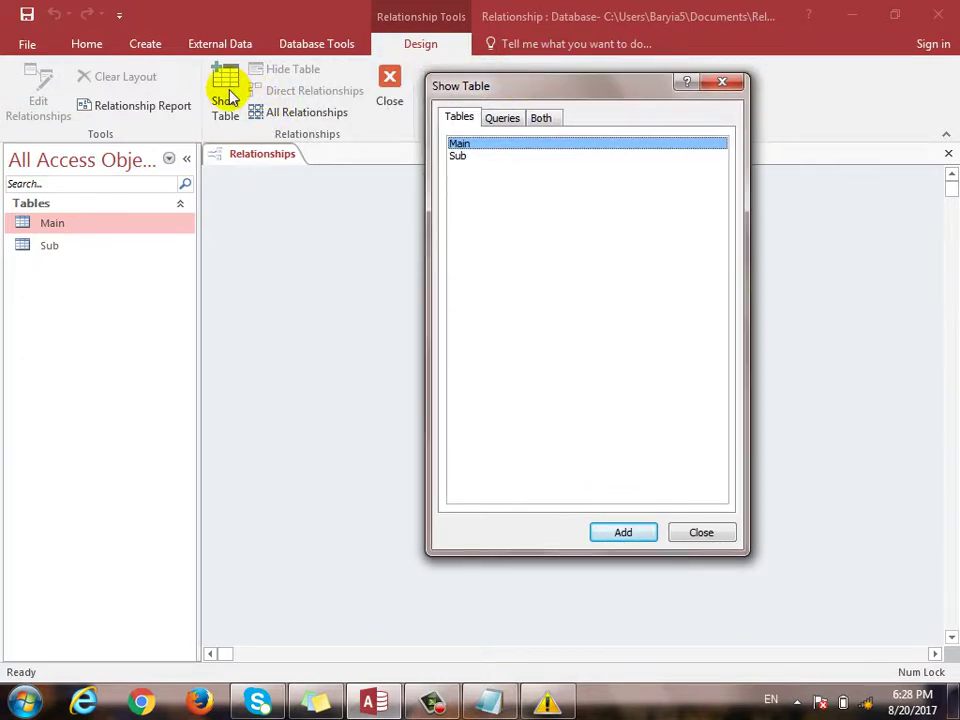
{"action": "left_click", "coordinate": [725, 85]}
{"action": "left_click", "coordinate": [225, 100]}
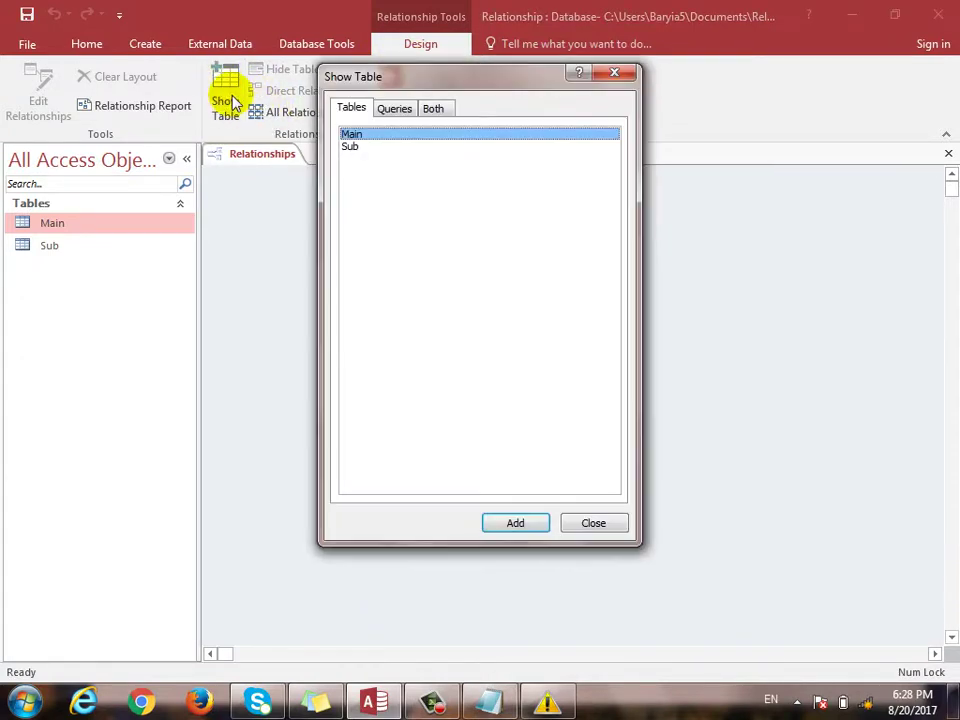
Add the Main and Sub tables to the Relationships window and dismiss the Show Table dialog
{"action": "left_click_drag", "start_coordinate": [414, 88], "coordinate": [627, 110]}
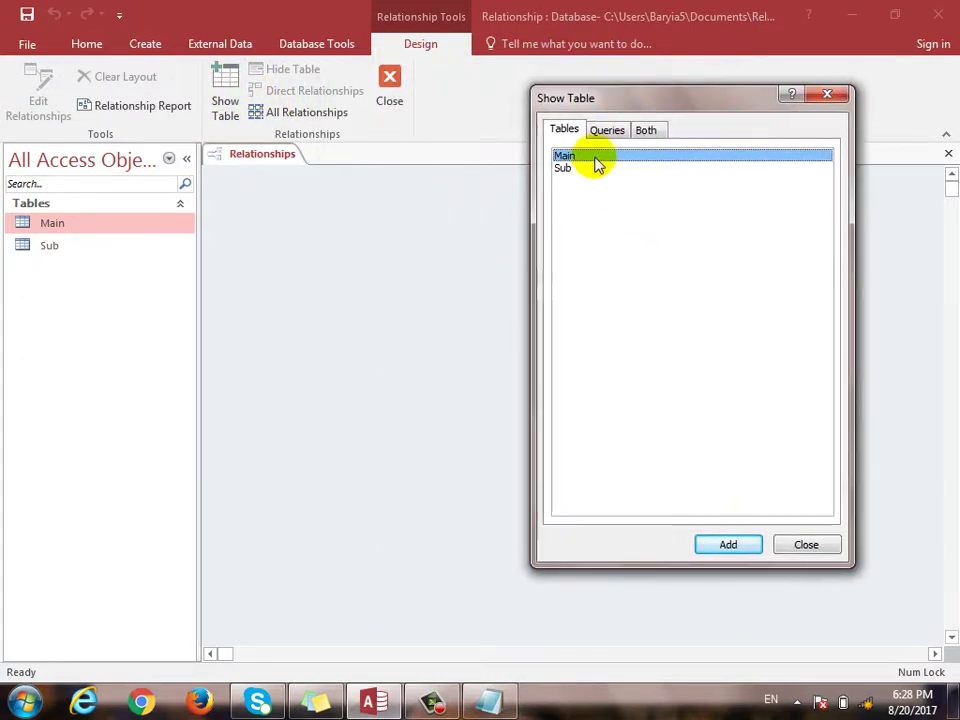
{"action": "double_click", "coordinate": [563, 157]}
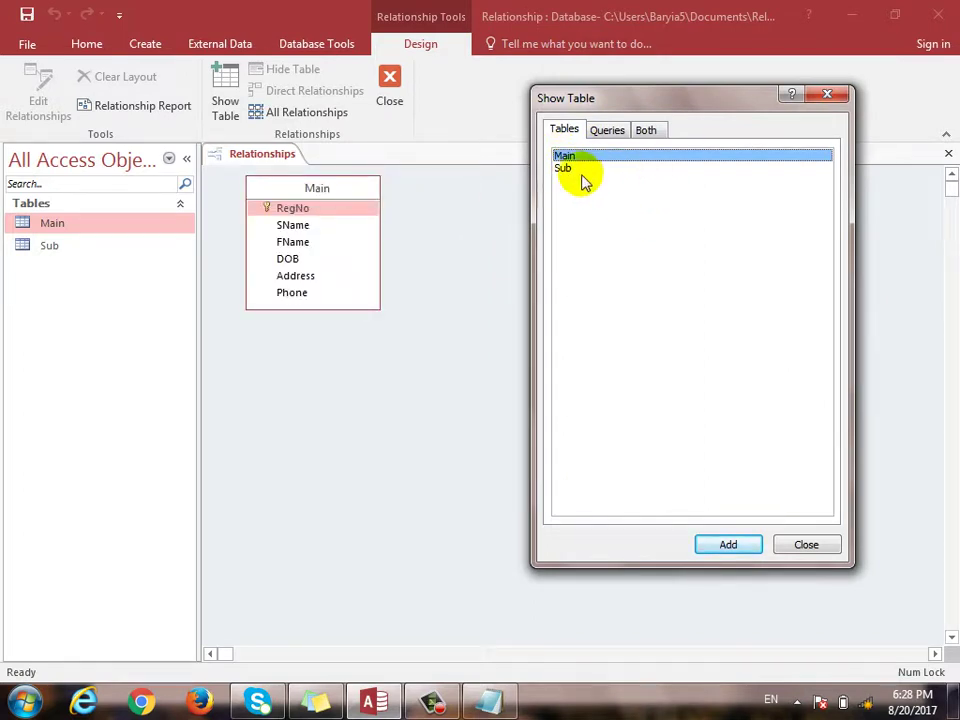
{"action": "double_click", "coordinate": [568, 169]}
{"action": "left_click", "coordinate": [810, 548]}
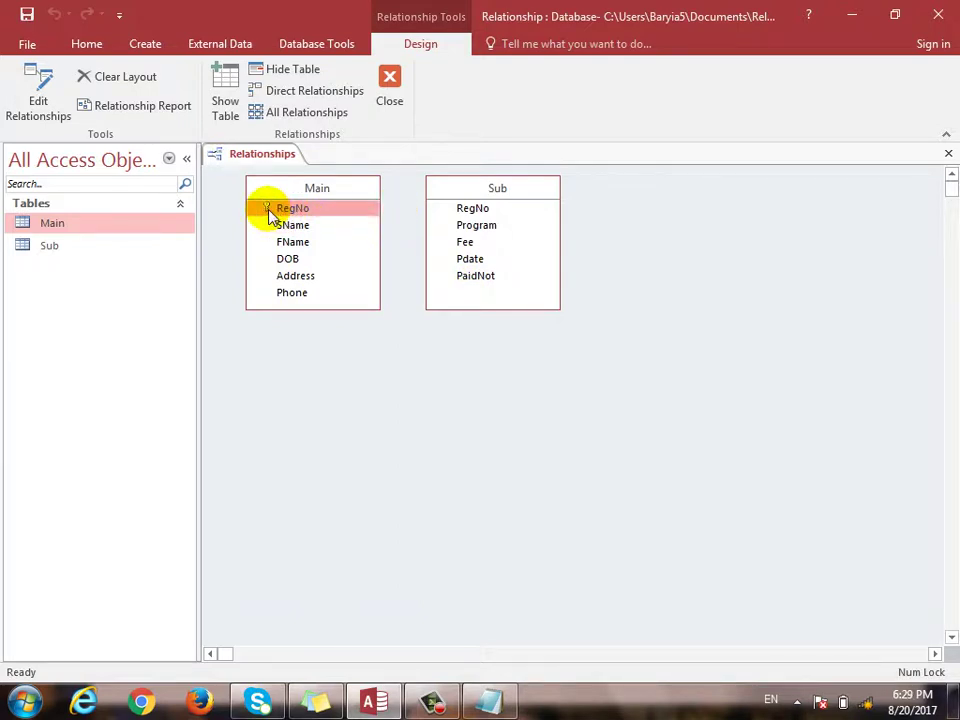
Create a relationship from Main's RegNo to Sub's RegNo with Enforce Referential Integrity enabled
{"action": "left_click_drag", "start_coordinate": [270, 216], "coordinate": [470, 218]}
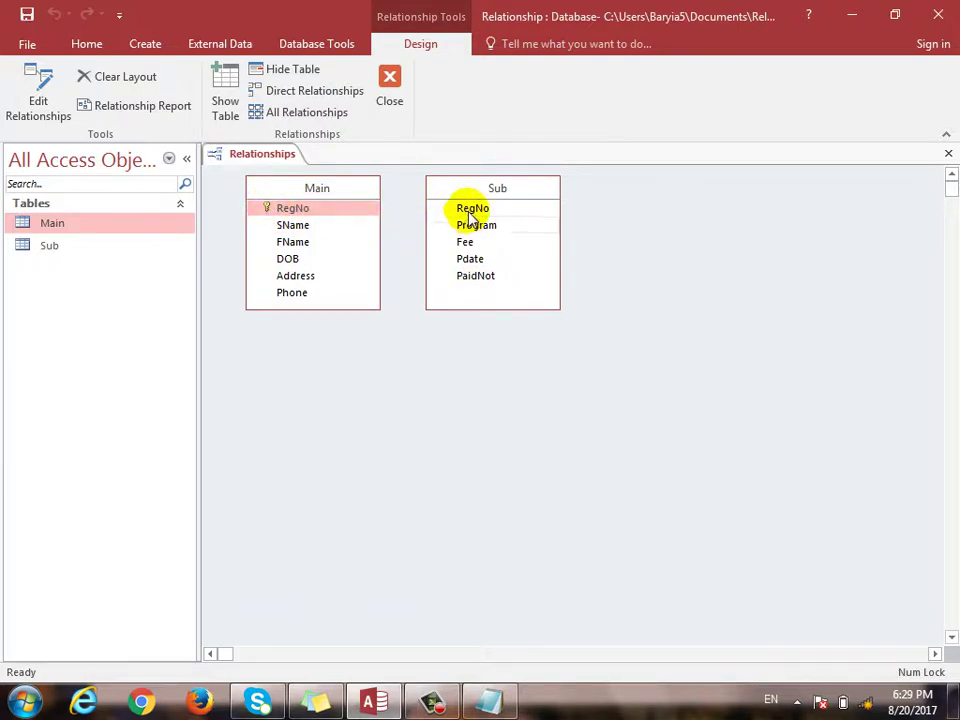
{"action": "left_click_drag", "start_coordinate": [272, 210], "coordinate": [478, 209]}
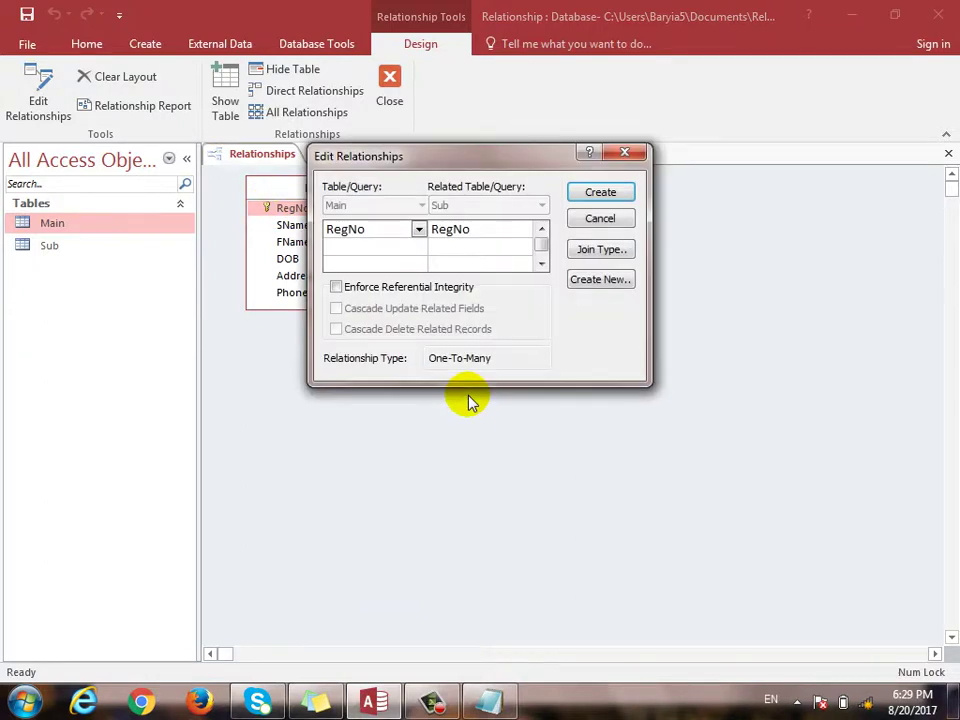
{"action": "left_click_drag", "start_coordinate": [403, 163], "coordinate": [483, 261]}
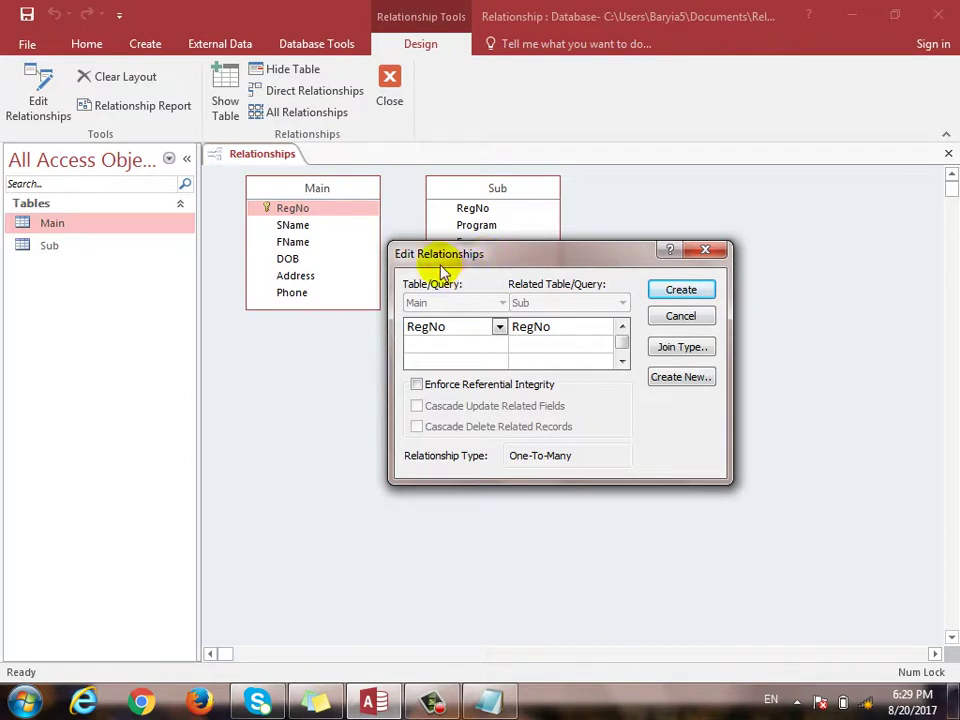
{"action": "left_click", "coordinate": [457, 386]}
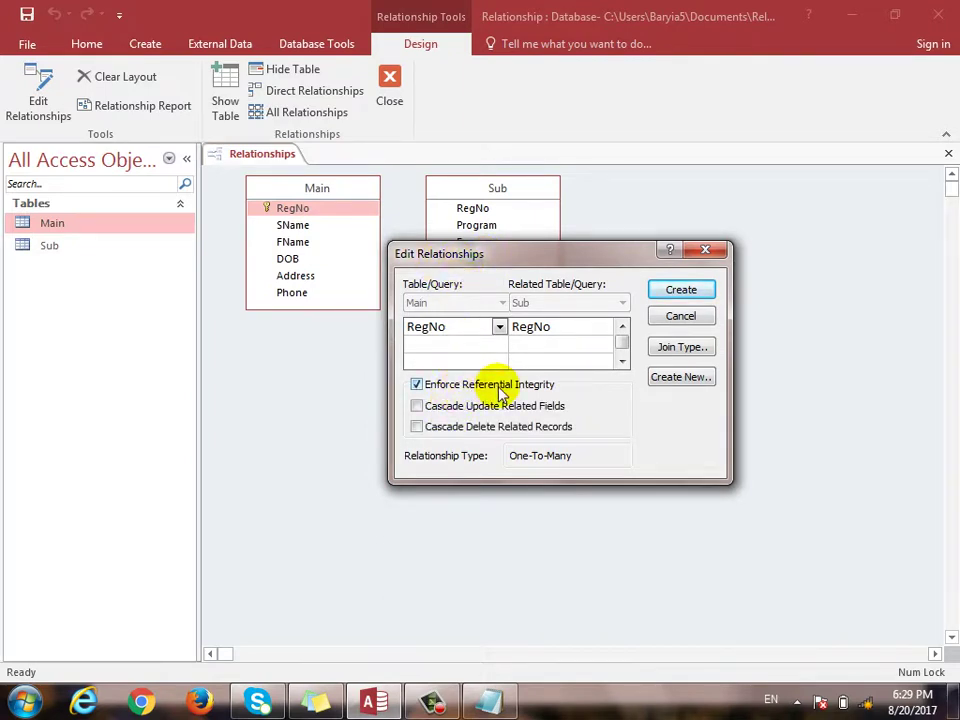
{"action": "left_click", "coordinate": [681, 290]}
Move the Sub field list well away from Main, and close the Relationships window, saving its layout
{"action": "left_click_drag", "start_coordinate": [489, 191], "coordinate": [779, 268]}
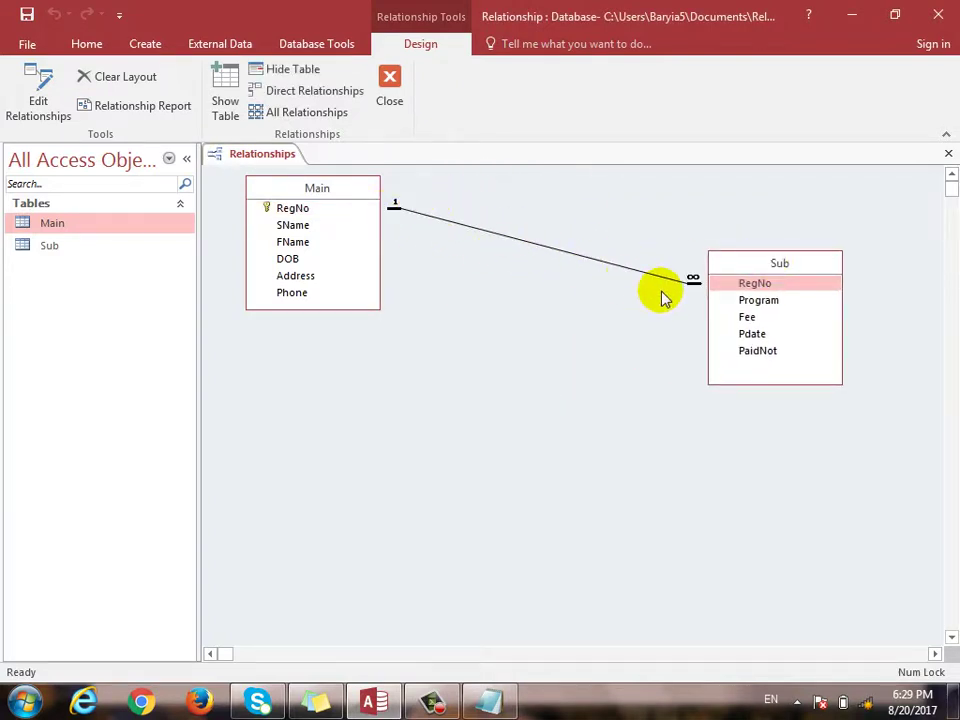
{"action": "left_click", "coordinate": [948, 158]}
{"action": "left_click", "coordinate": [408, 401]}
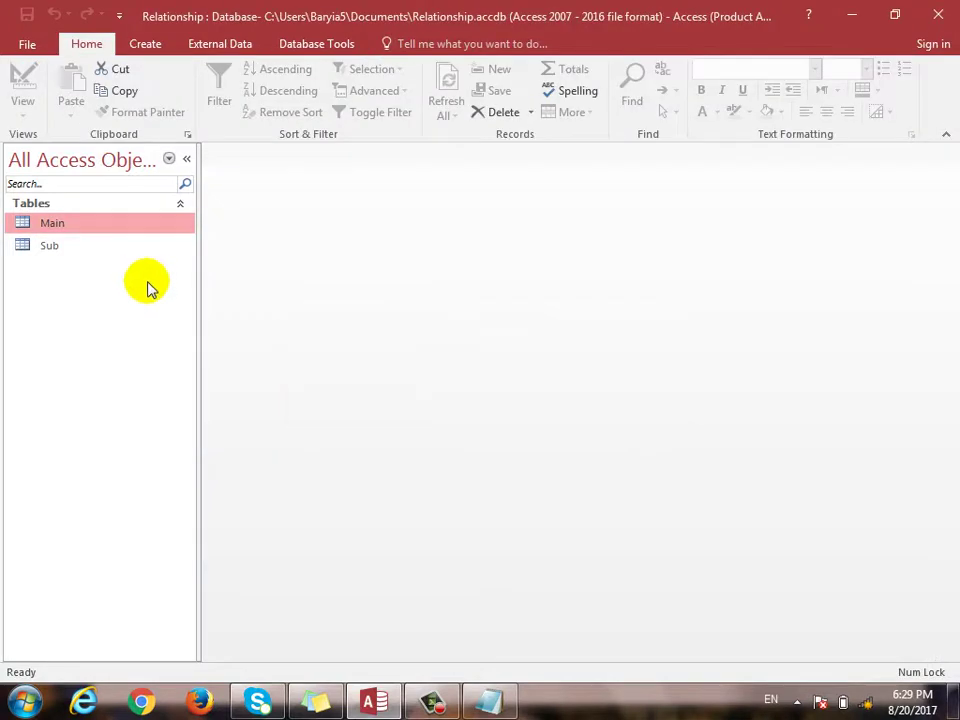
In the Main table, expand RegNo 1 and add a subrecord with Program Excel, Fee 700, Pdate 8/10/2017 and PaidNot ticked
{"action": "double_click", "coordinate": [58, 229]}
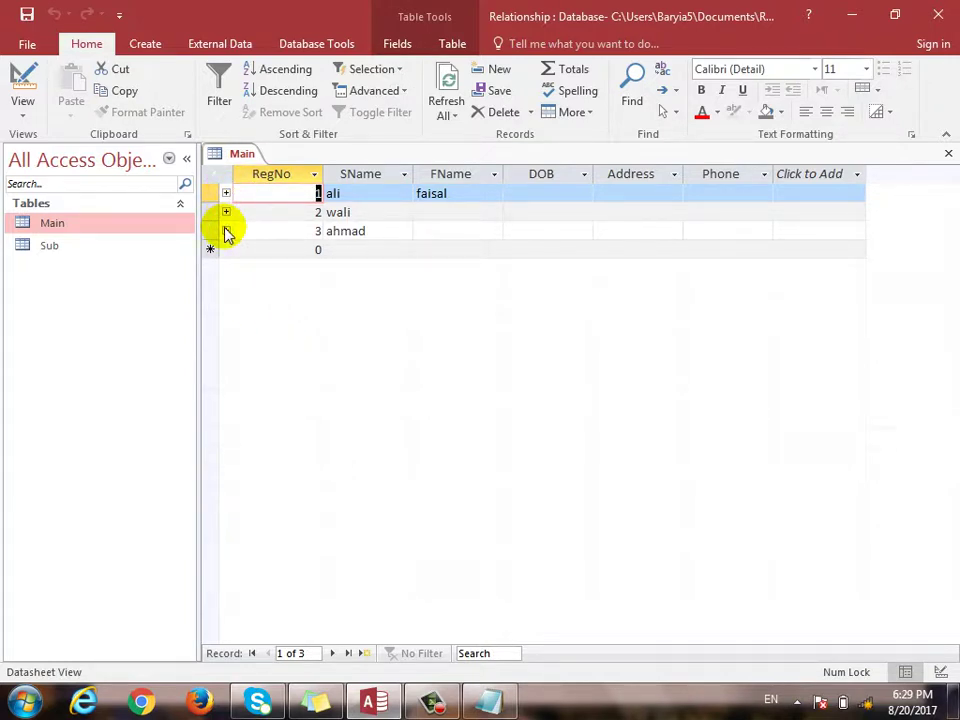
{"action": "left_click", "coordinate": [226, 194]}
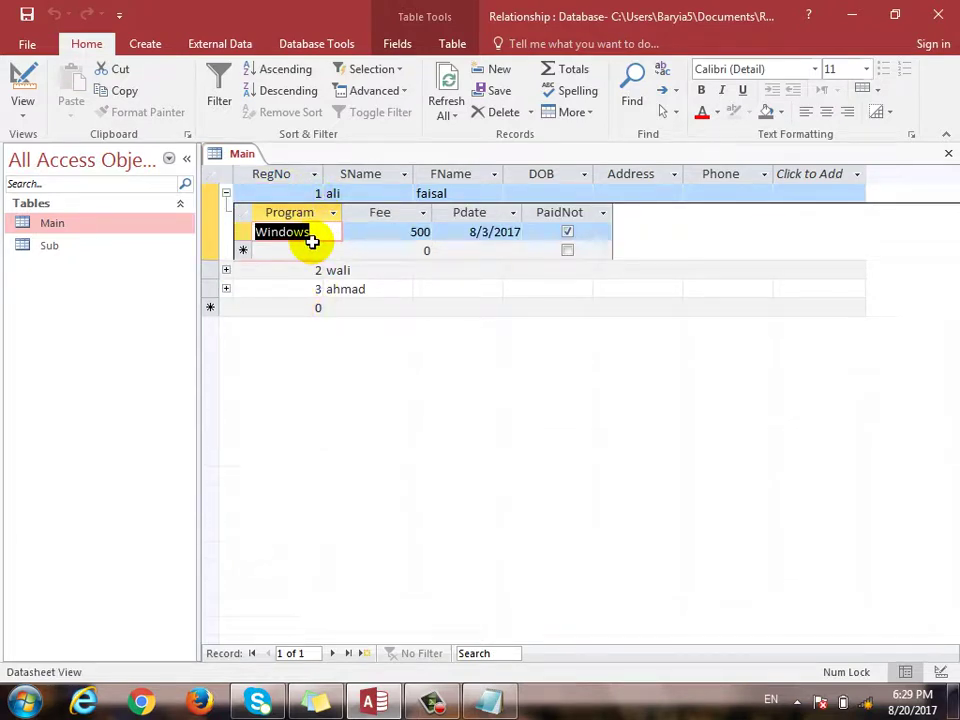
{"action": "left_click", "coordinate": [301, 250]}
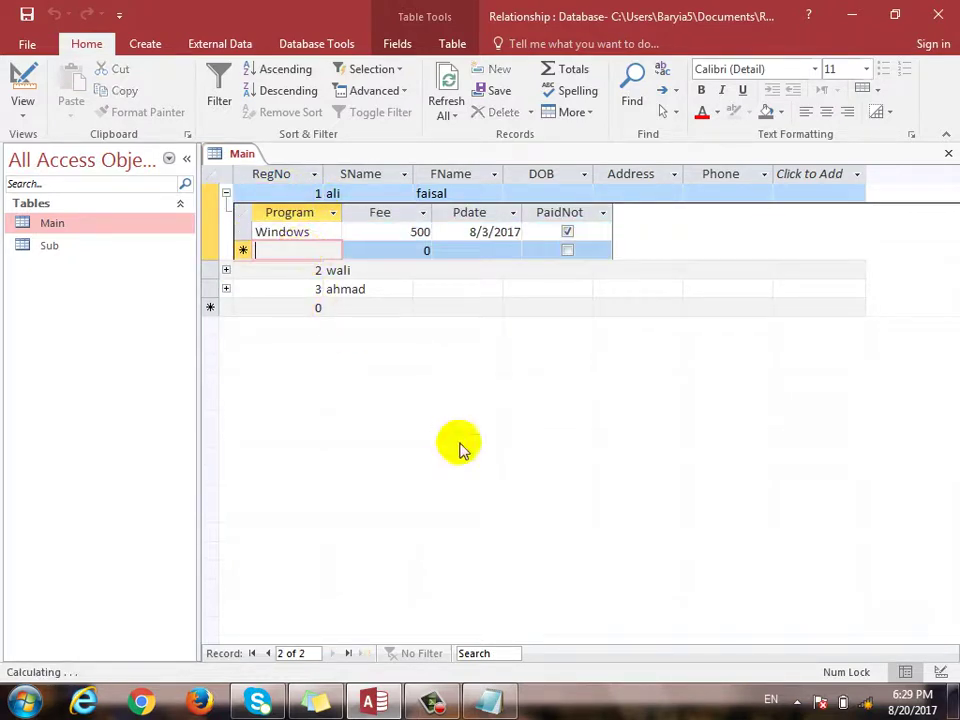
{"action": "type", "text": "Excel"}
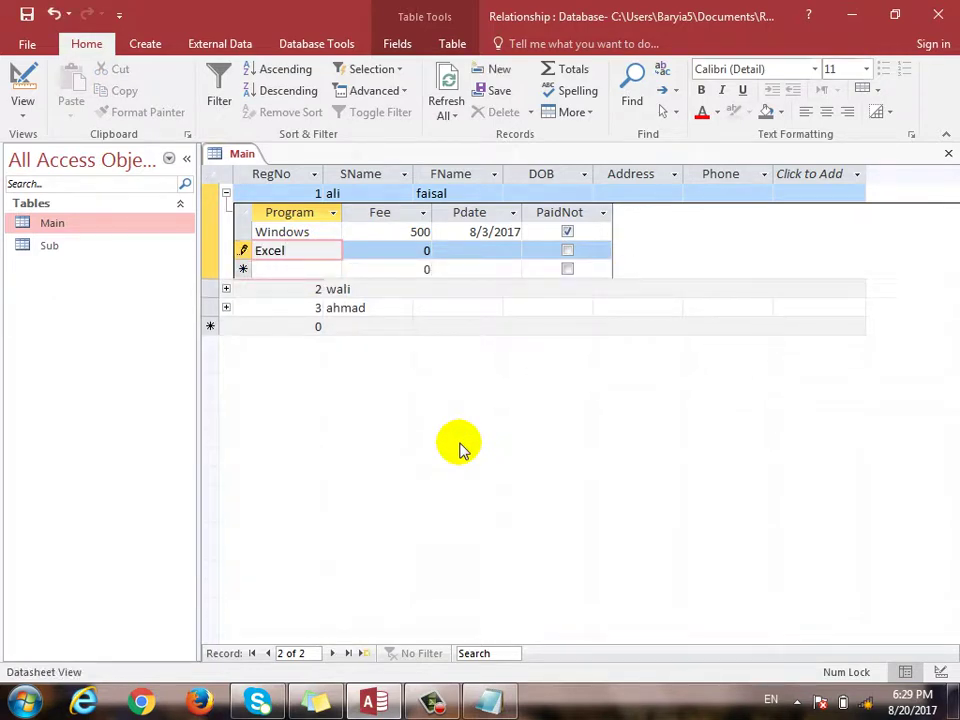
{"action": "key", "text": "Tab"}
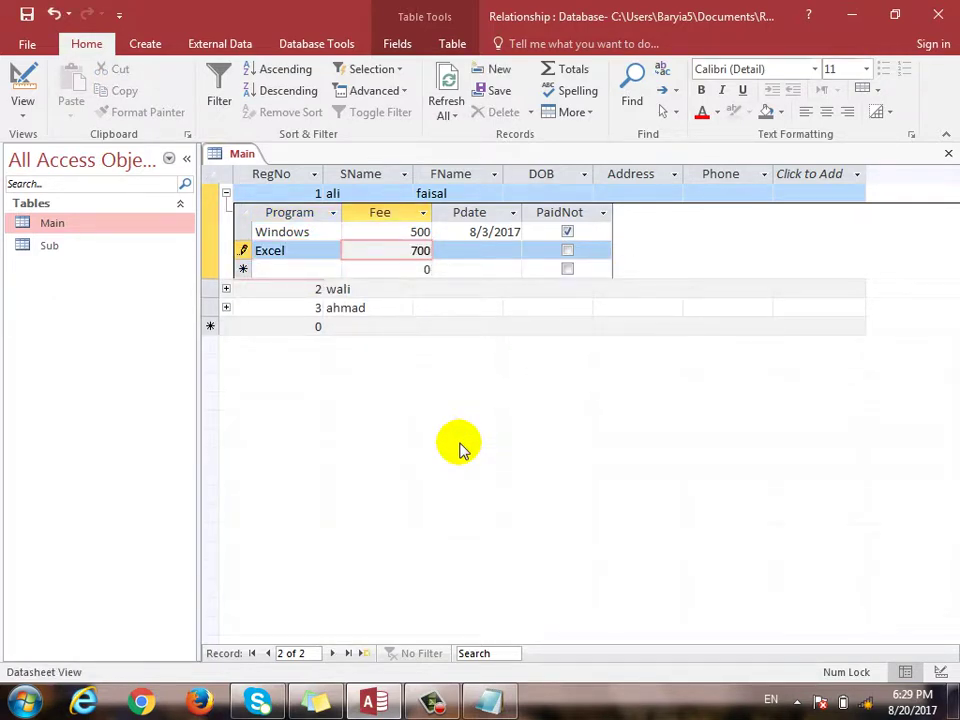
{"action": "key", "text": "Tab"}
{"action": "left_click", "coordinate": [531, 250]}
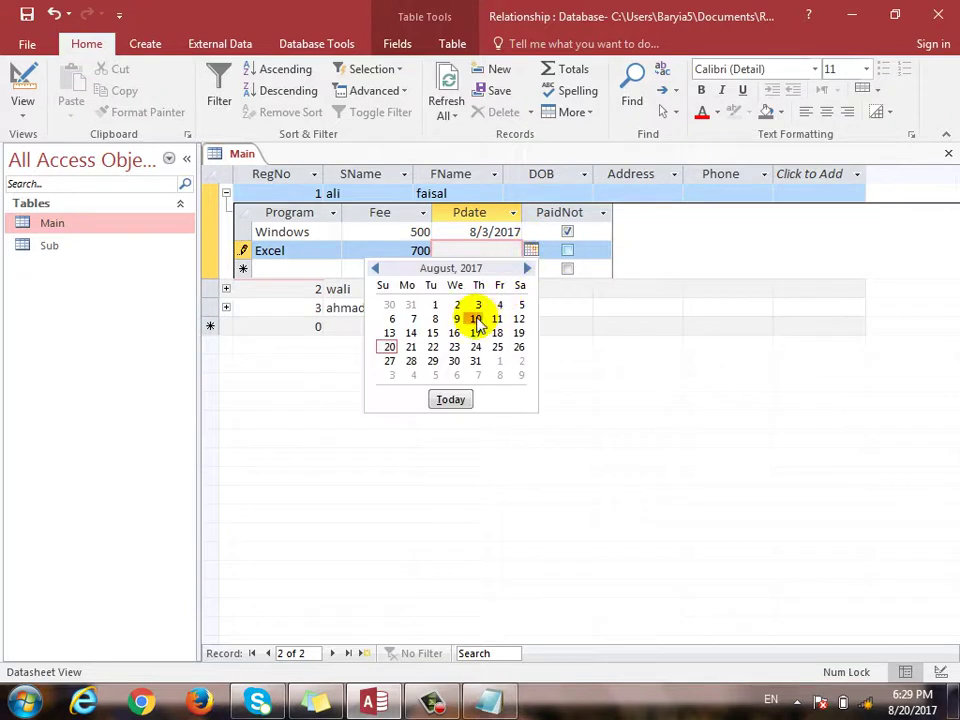
{"action": "left_click", "coordinate": [476, 318]}
{"action": "left_click", "coordinate": [566, 250]}
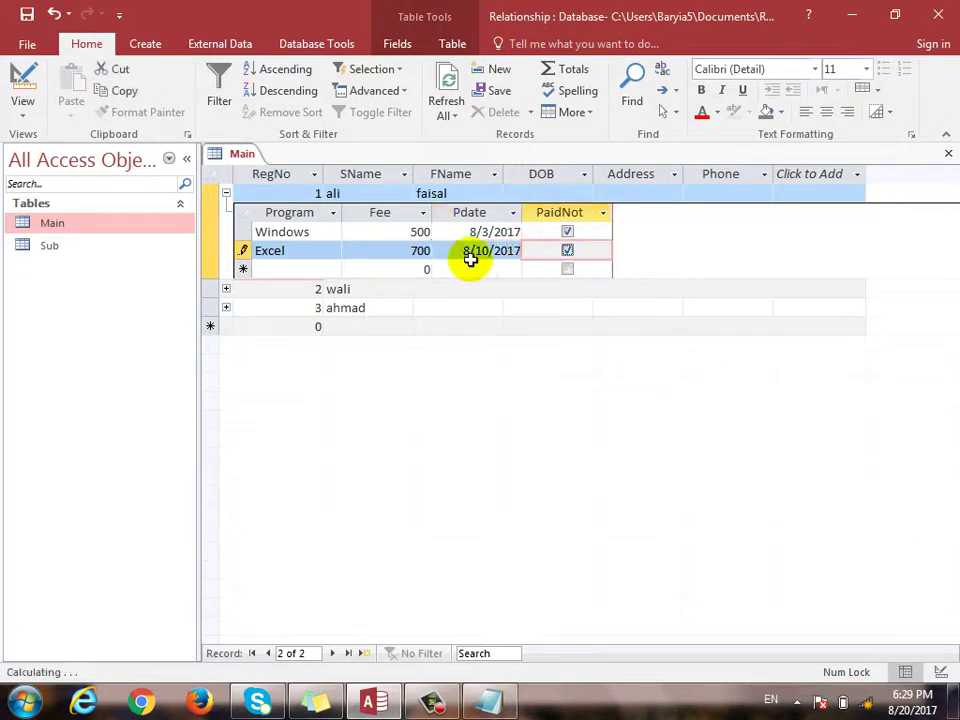
Add a subrecord with Program Access and Fee 1000 under RegNo 1, and collapse that student's subdatasheet
{"action": "left_click", "coordinate": [290, 268]}
{"action": "type", "text": "a"}
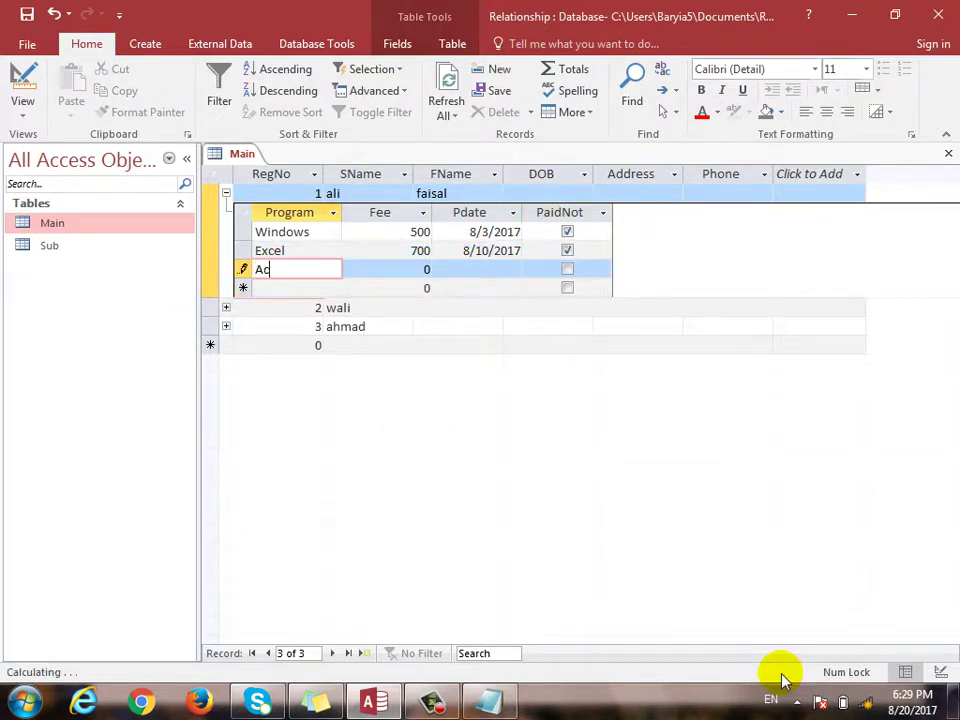
{"action": "type", "text": "ccess"}
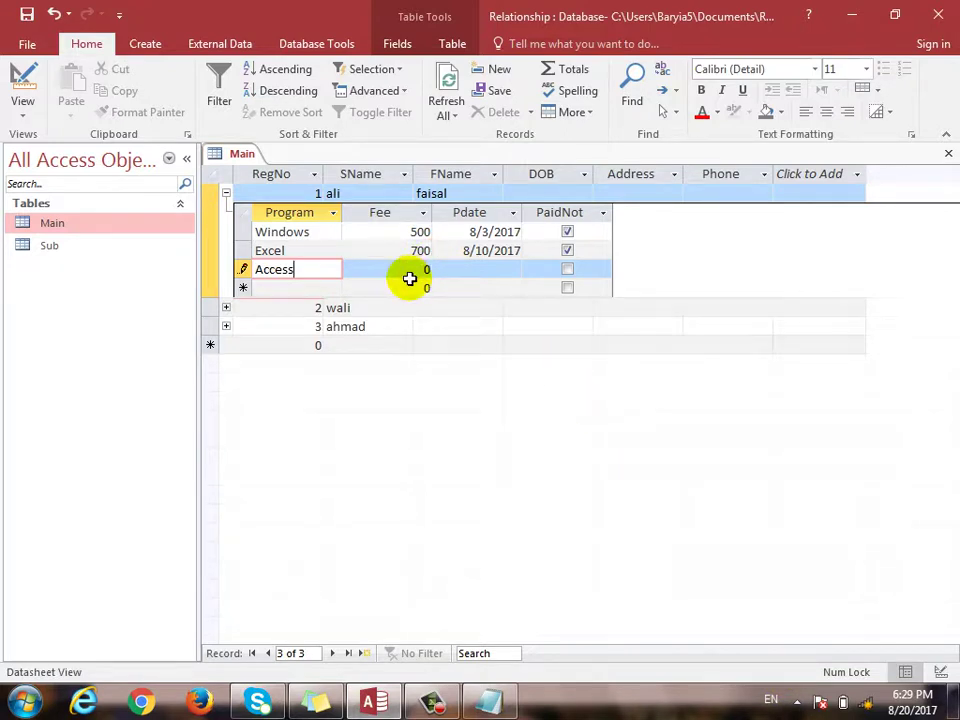
{"action": "key", "text": "Tab"}
{"action": "type", "text": "1"}
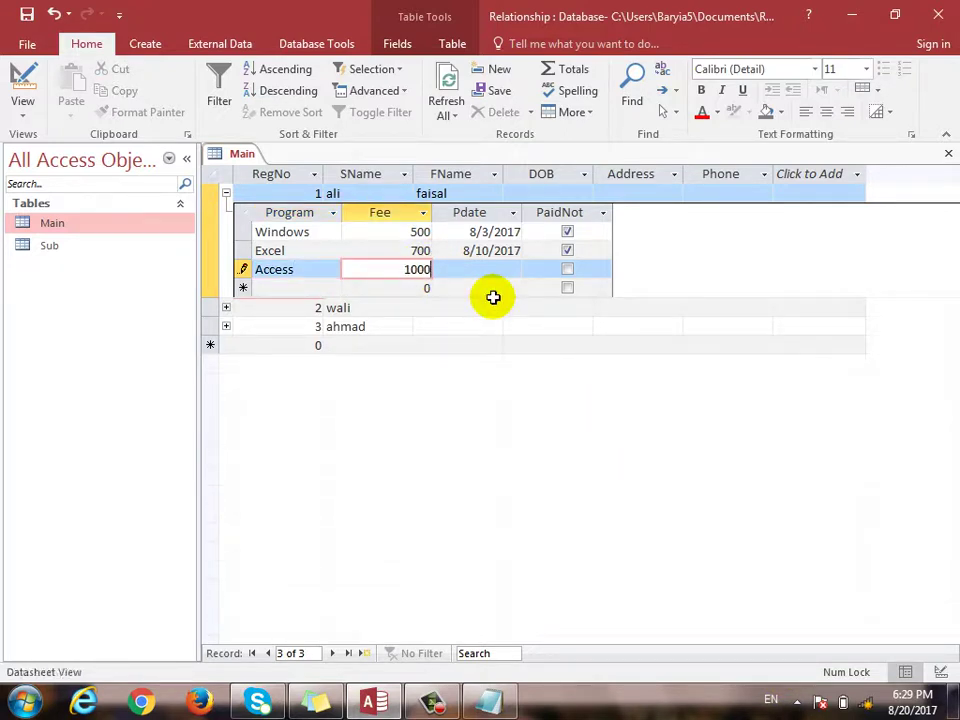
{"action": "type", "text": "000"}
{"action": "left_click", "coordinate": [227, 194]}
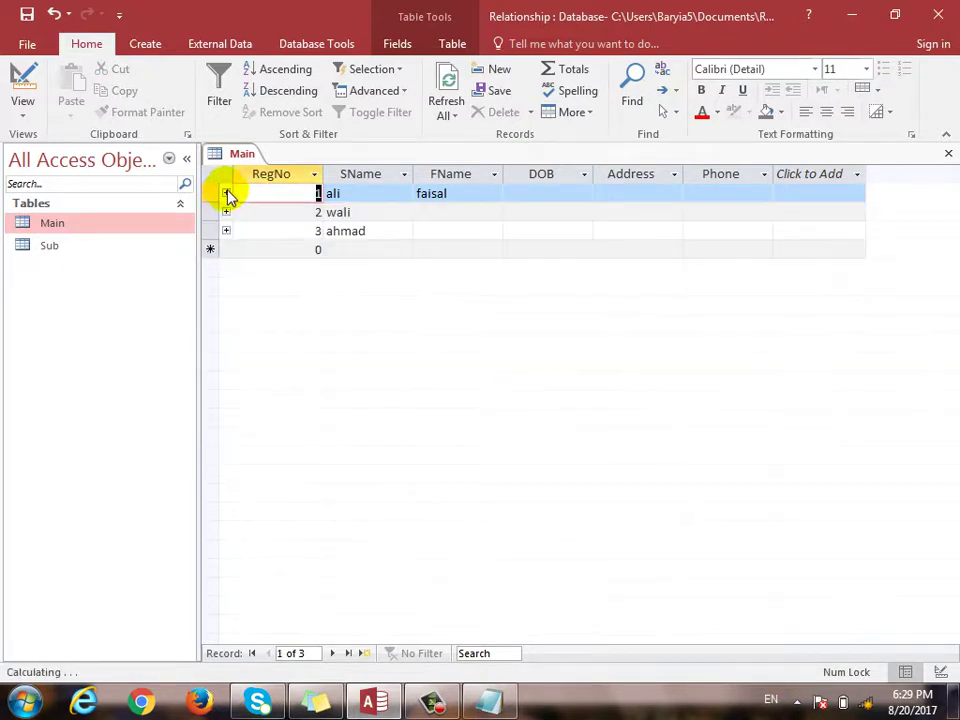
Expand RegNo 2 in the Main table and add the programs Access and Corel as its subrecords
{"action": "left_click", "coordinate": [226, 212]}
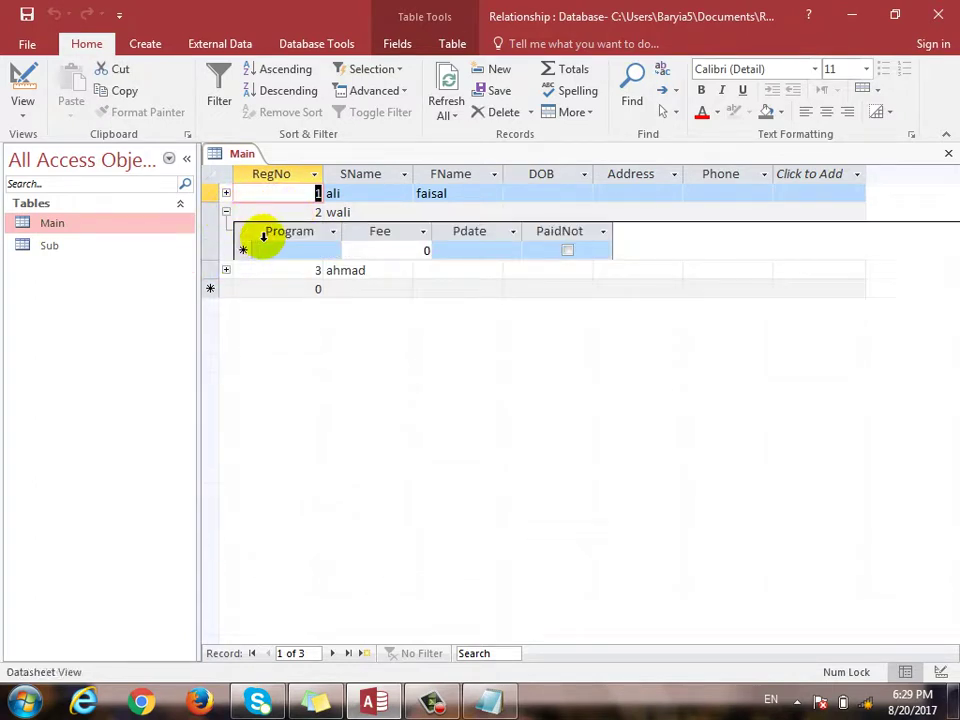
{"action": "key", "text": "Down"}
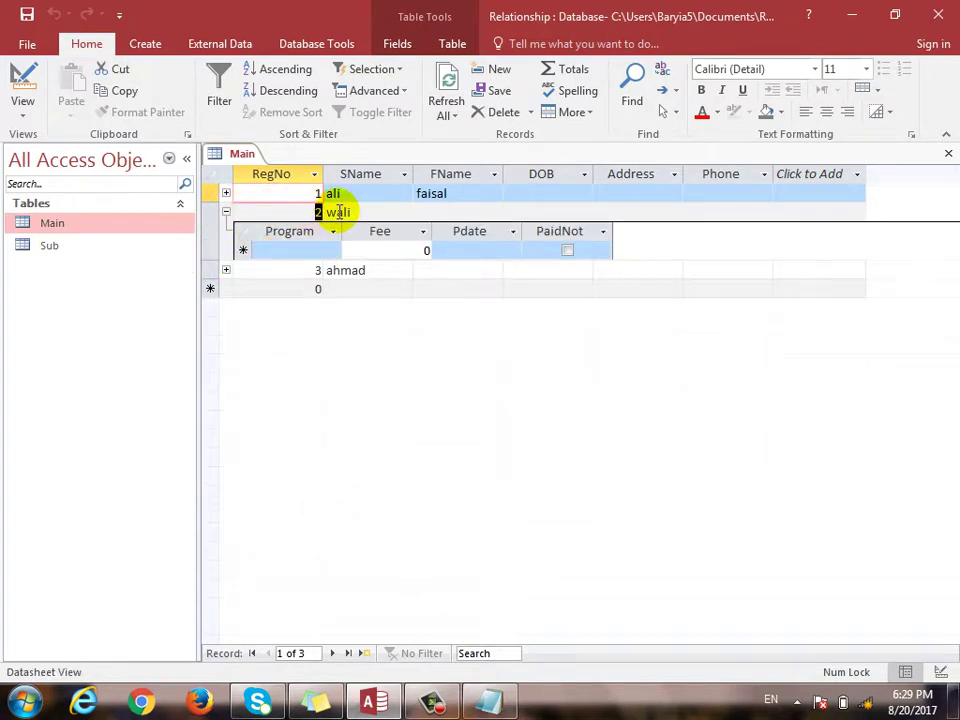
{"action": "left_click", "coordinate": [299, 251]}
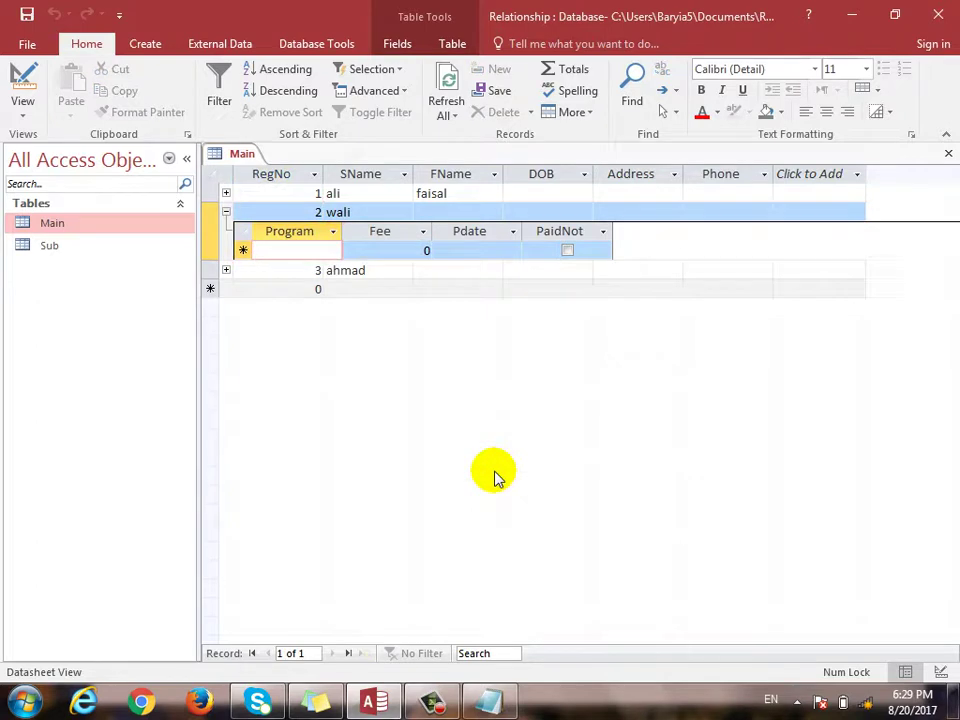
{"action": "type", "text": "Access"}
{"action": "key", "text": "Down"}
{"action": "type", "text": "C"}
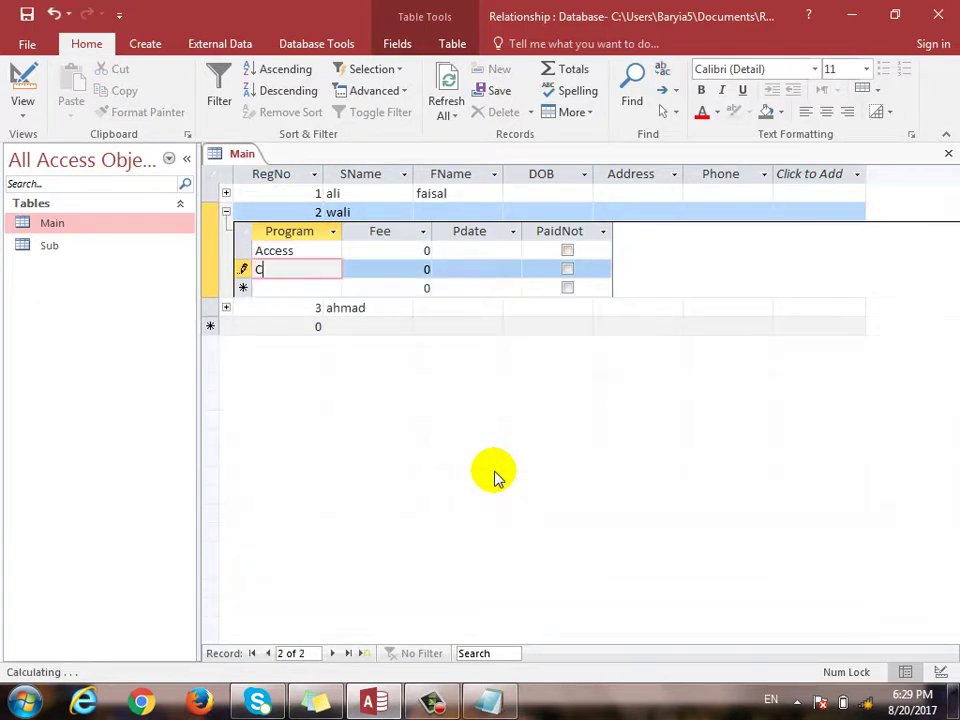
Expand RegNo 3, add the programs HTML and Internet as its subrecords, and close the Main table
{"action": "left_click", "coordinate": [226, 308]}
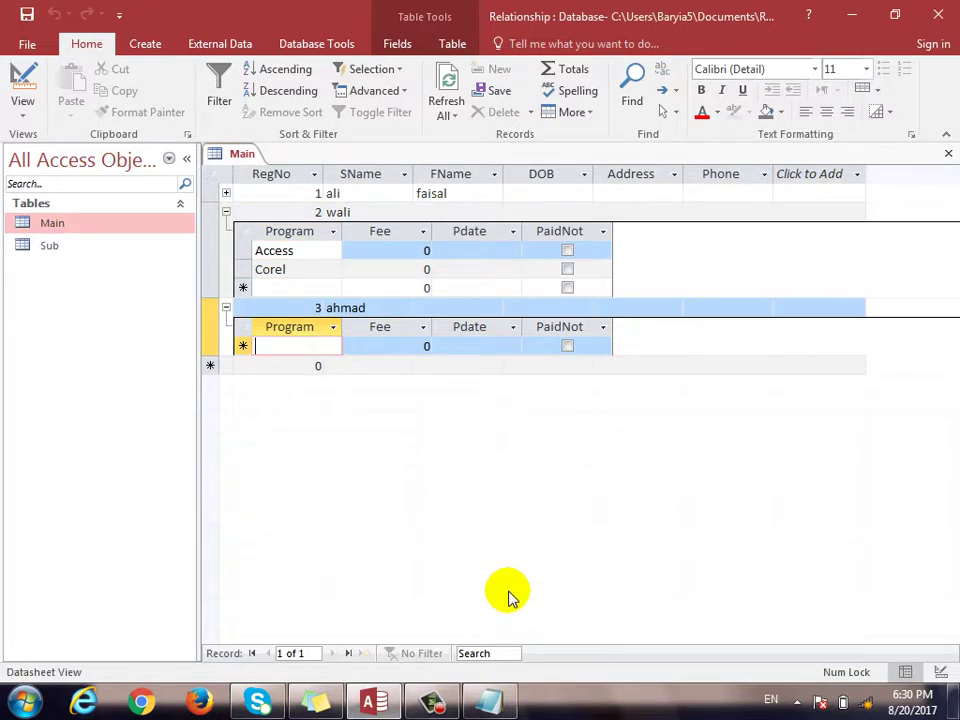
{"action": "type", "text": "HTML"}
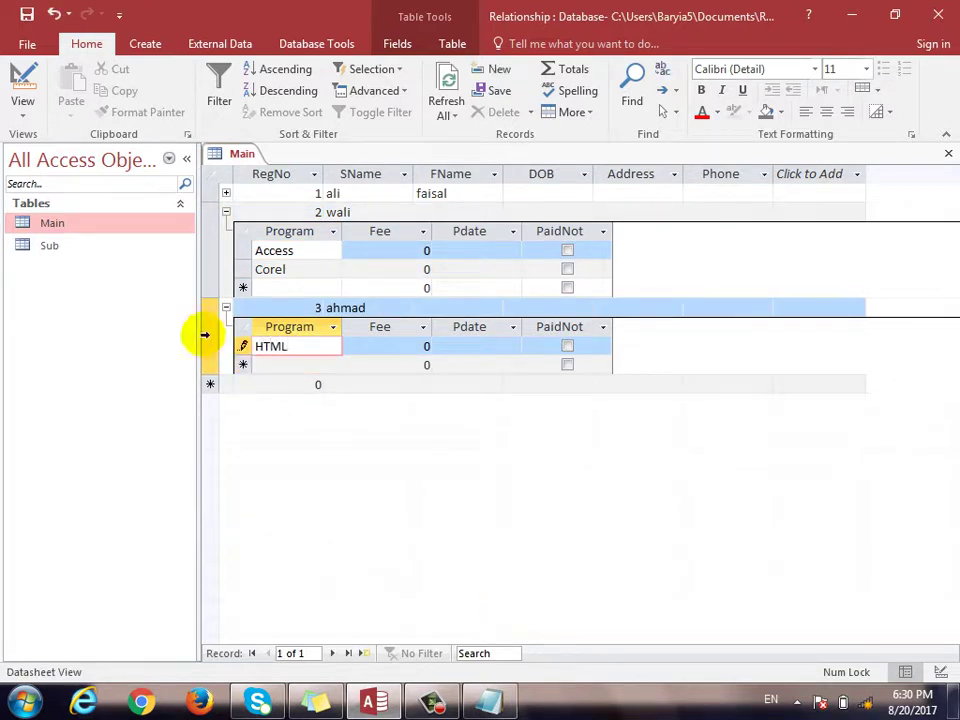
{"action": "left_click", "coordinate": [274, 366]}
{"action": "type", "text": "Internet"}
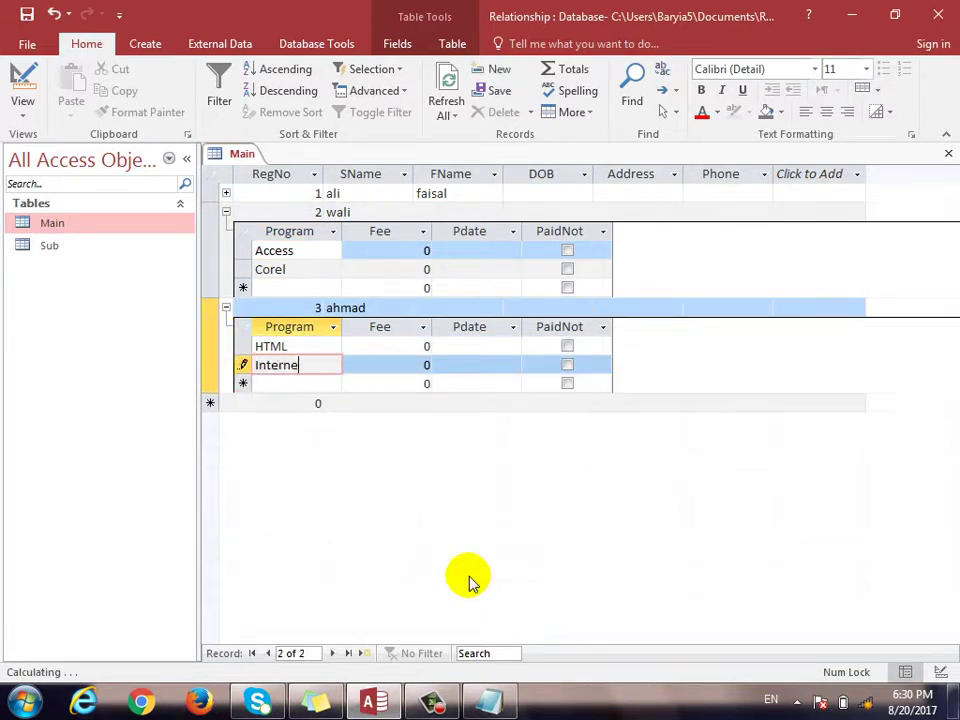
{"action": "left_click", "coordinate": [948, 153]}
Open the Sub and Main tables and compare Sub's RegNo 1 records with the matching student in Main
{"action": "double_click", "coordinate": [50, 248]}
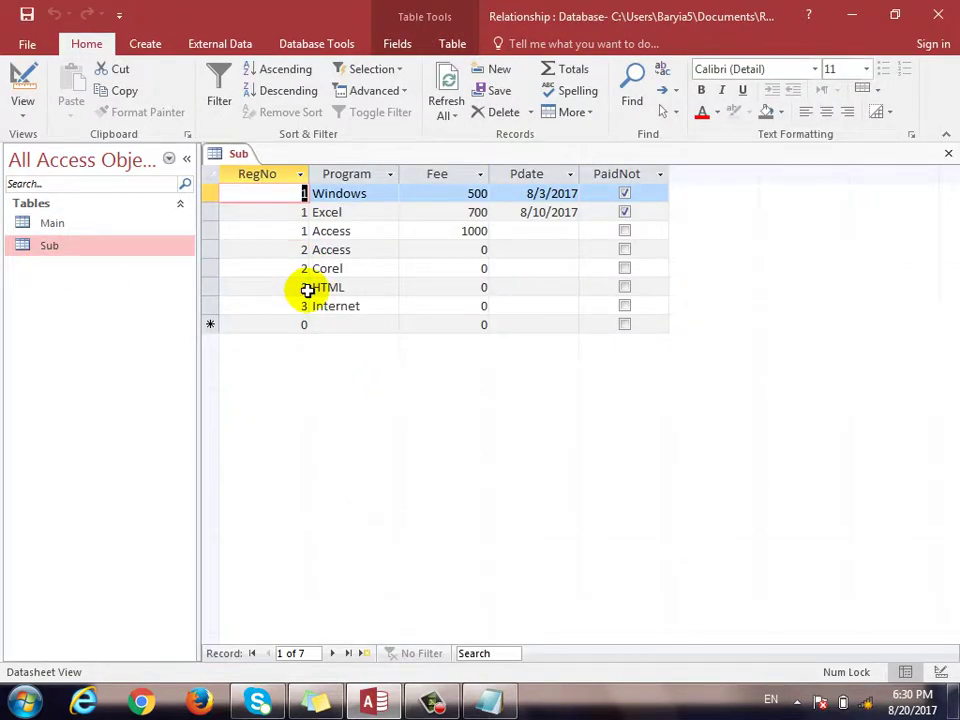
{"action": "left_click", "coordinate": [289, 230]}
{"action": "left_click_drag", "start_coordinate": [214, 193], "coordinate": [216, 231]}
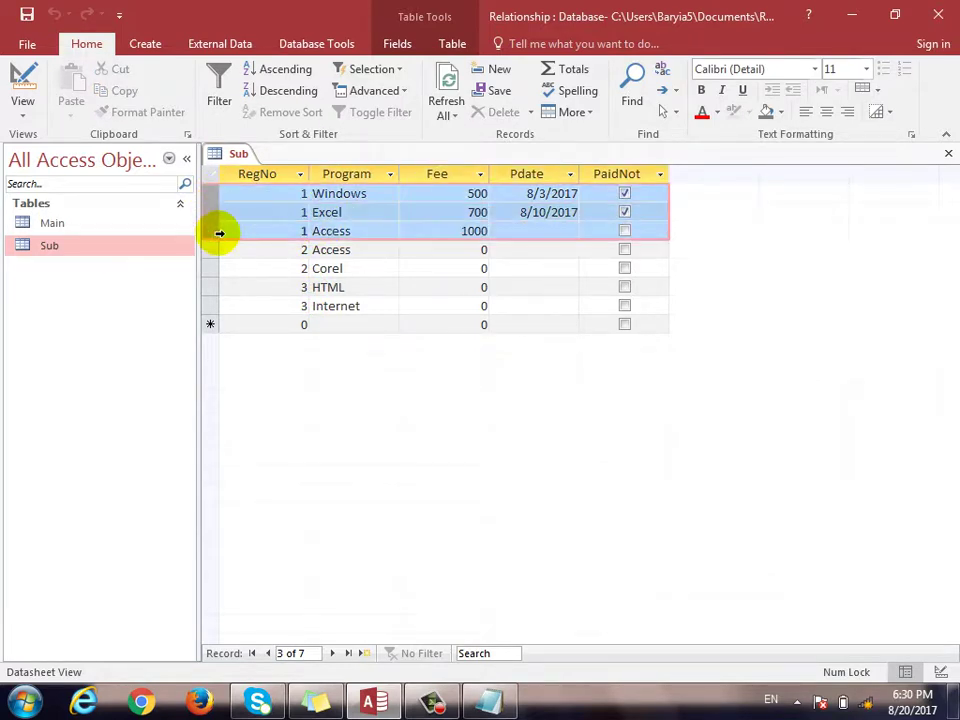
{"action": "double_click", "coordinate": [75, 222]}
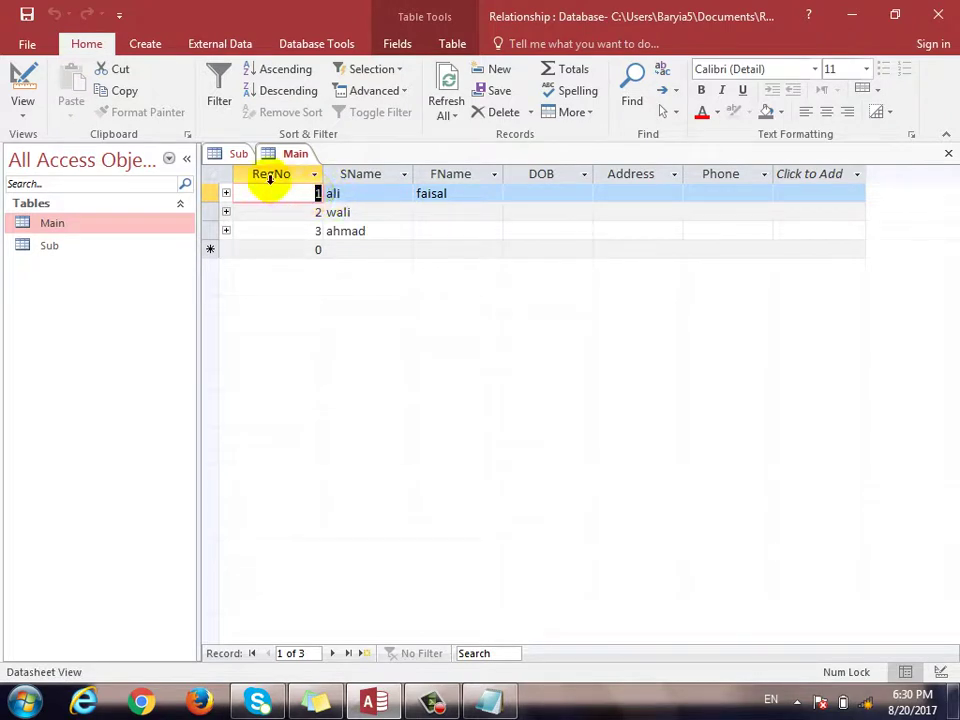
{"action": "left_click", "coordinate": [232, 154]}
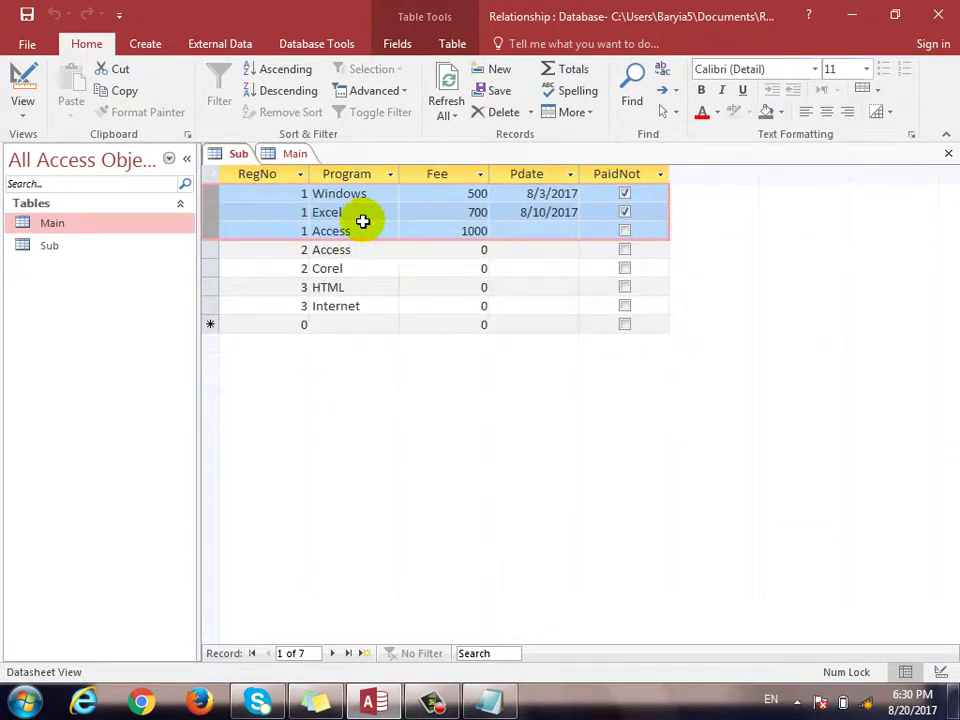
{"action": "left_click", "coordinate": [289, 153]}
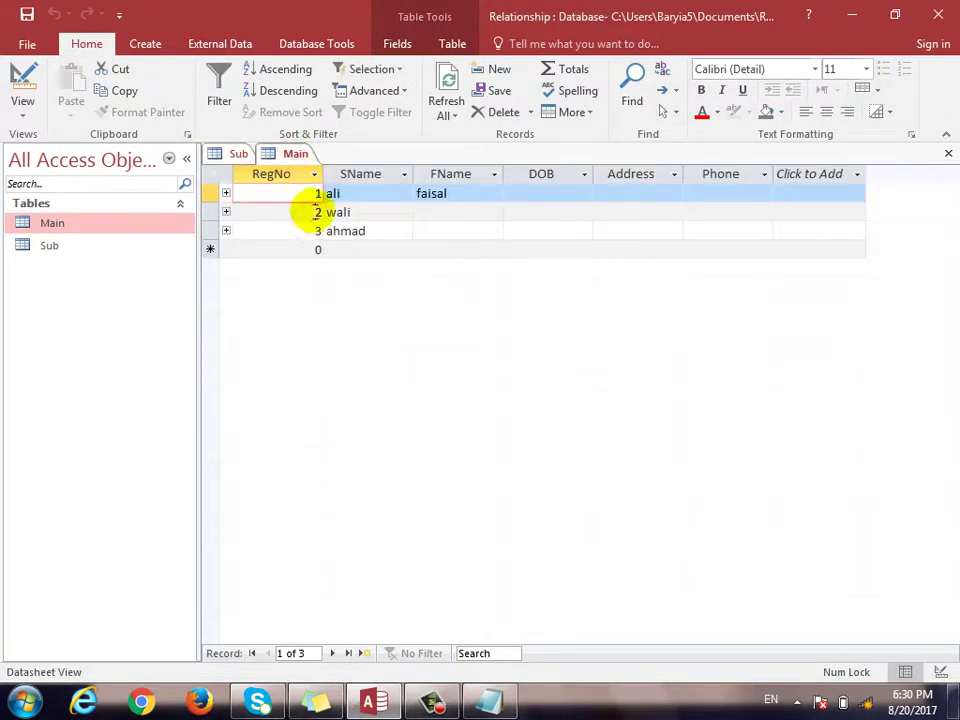
Compare RegNo 2 in the Main table with its records in Sub, highlighting those Sub rows
{"action": "left_click", "coordinate": [321, 211]}
{"action": "left_click", "coordinate": [232, 154]}
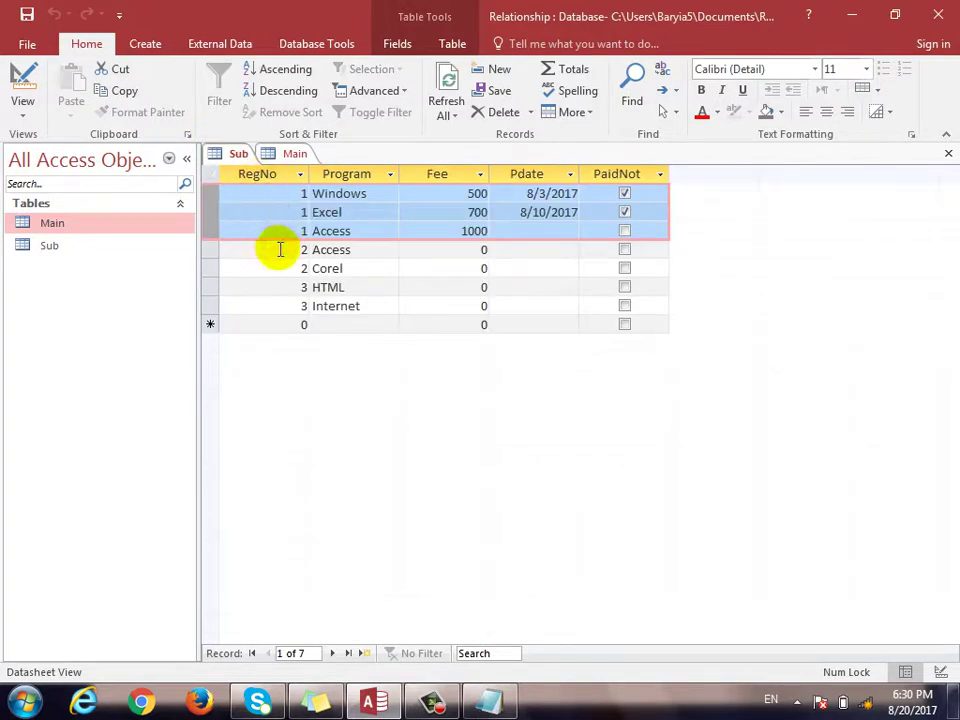
{"action": "double_click", "coordinate": [280, 249]}
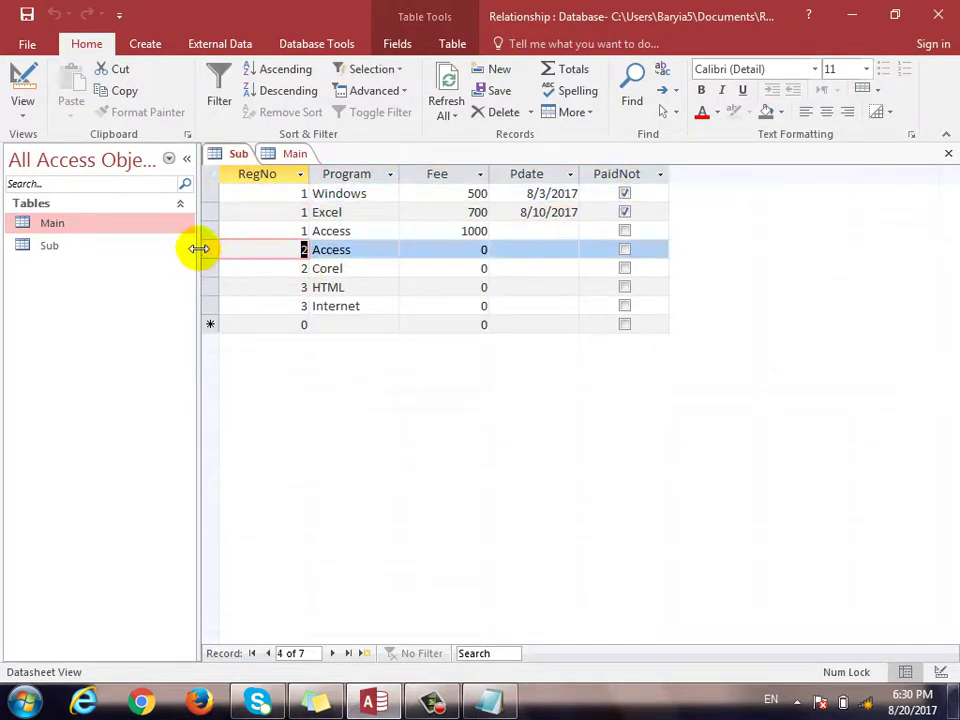
{"action": "left_click_drag", "start_coordinate": [207, 249], "coordinate": [208, 268]}
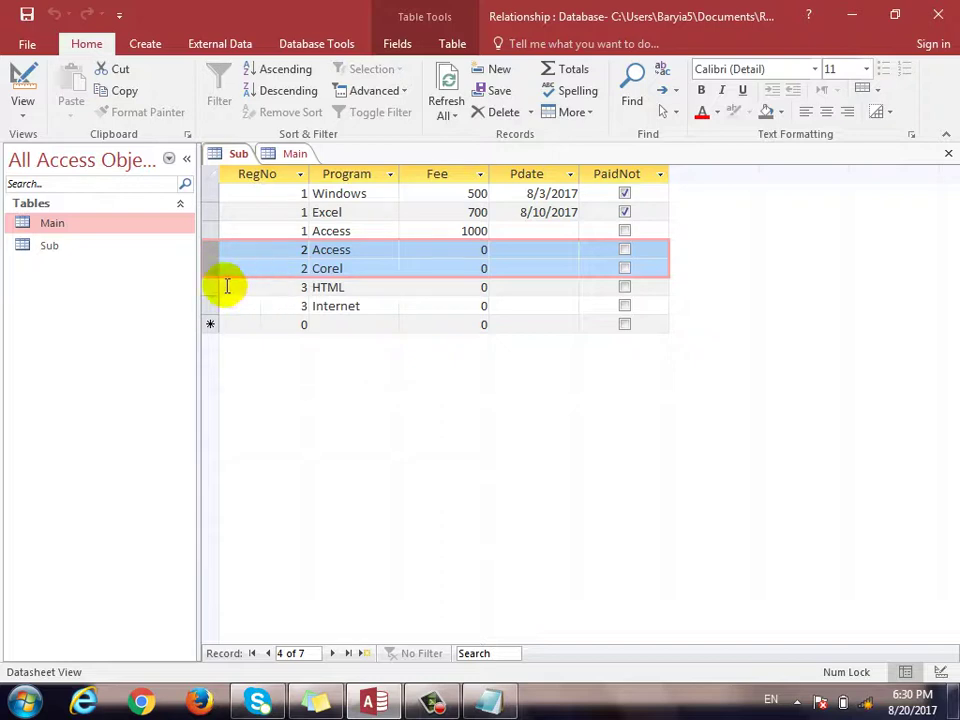
Compare RegNo 3 in the Main table with its records in Sub, highlighting those two Sub rows
{"action": "left_click", "coordinate": [278, 153]}
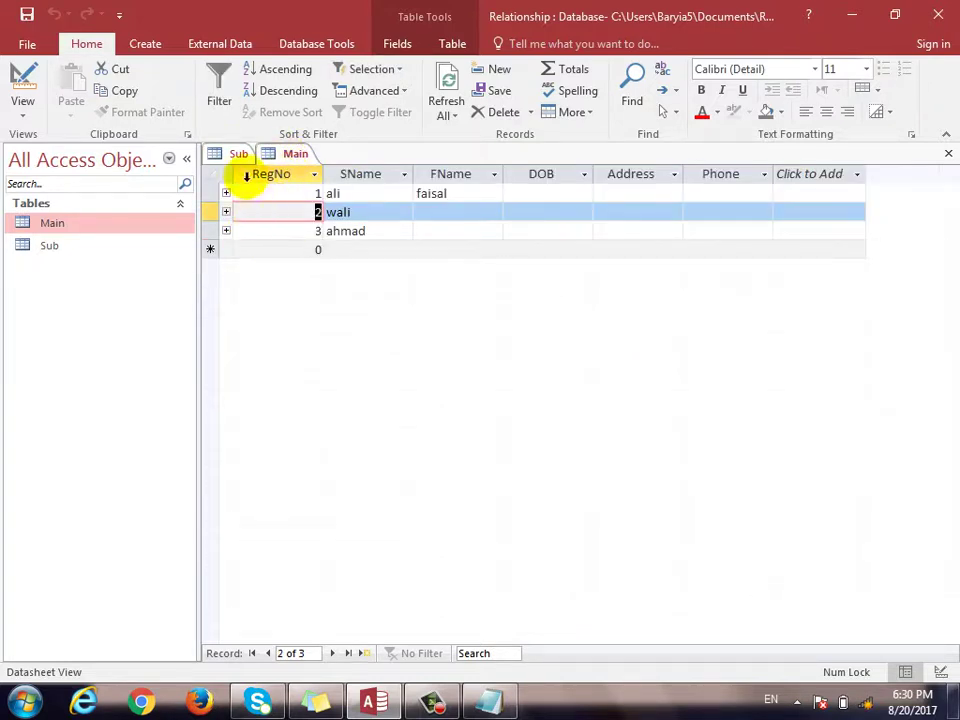
{"action": "left_click", "coordinate": [224, 154]}
{"action": "left_click_drag", "start_coordinate": [211, 288], "coordinate": [214, 301]}
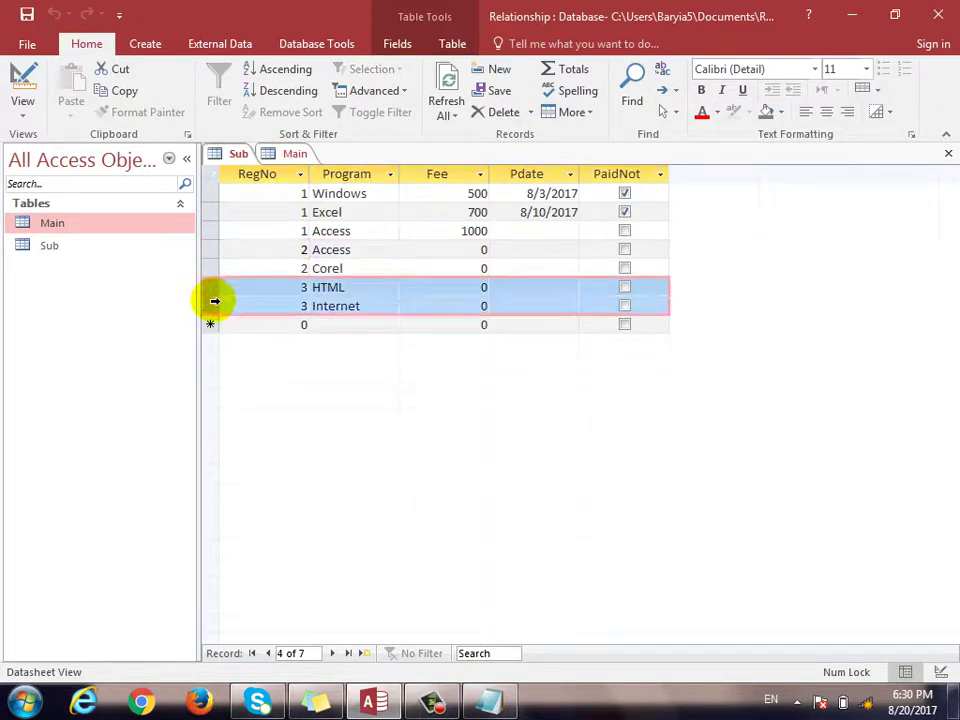
Add a new student record to the Main table with RegNo 4 and the student's name in SName
{"action": "left_click", "coordinate": [294, 154]}
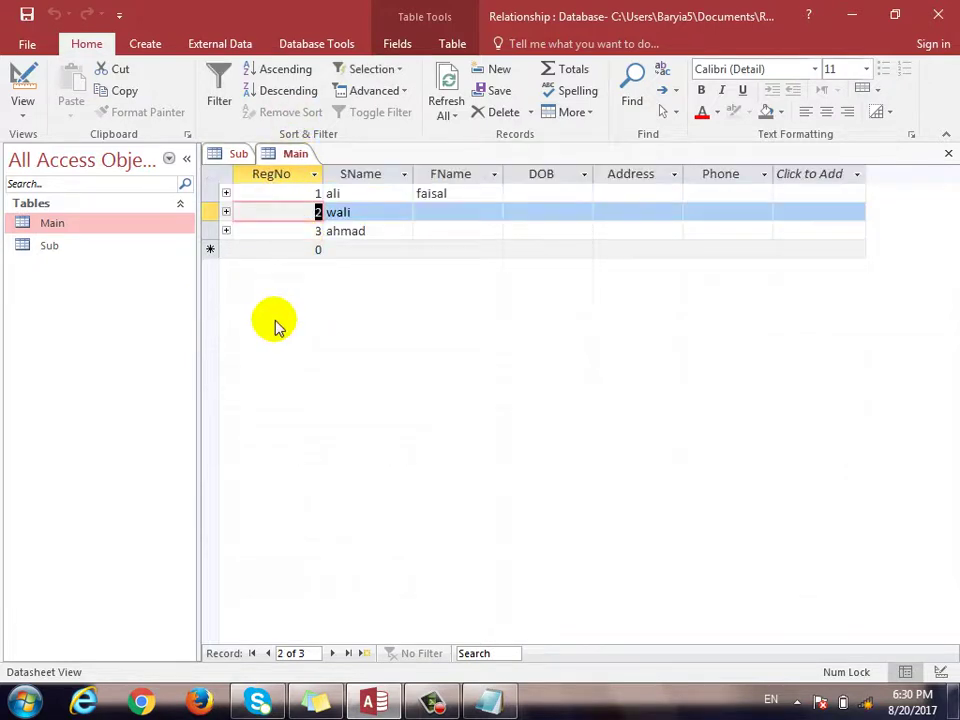
{"action": "left_click", "coordinate": [291, 251]}
{"action": "type", "text": "4"}
{"action": "key", "text": "Tab"}
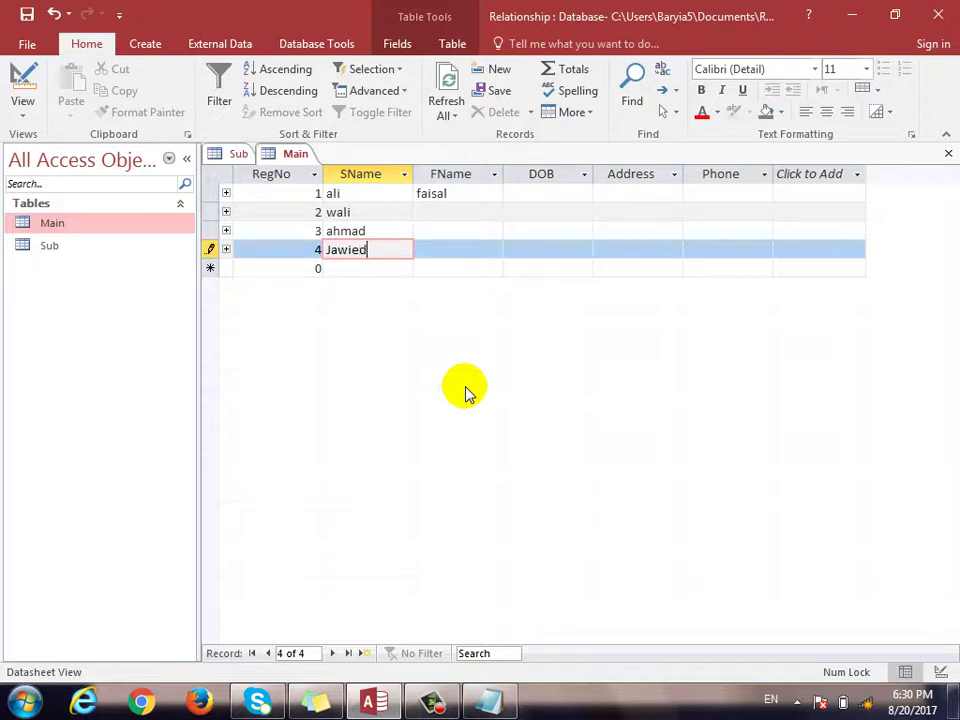
{"action": "type", "text": "Jawid"}
{"action": "key", "text": "Tab"}
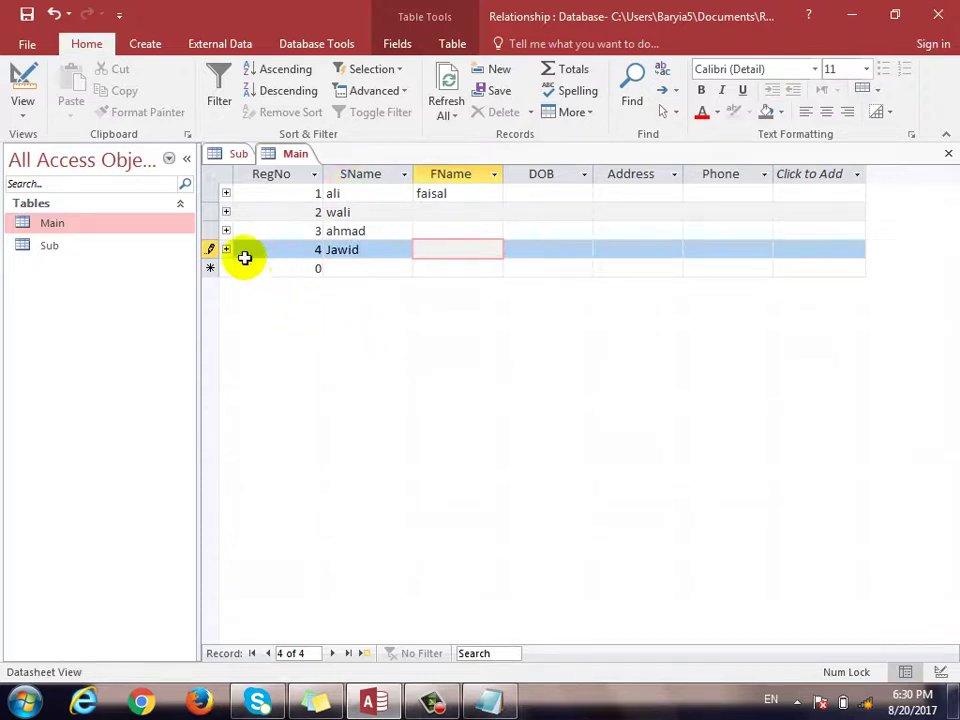
{"action": "left_click_drag", "start_coordinate": [290, 250], "coordinate": [335, 255]}
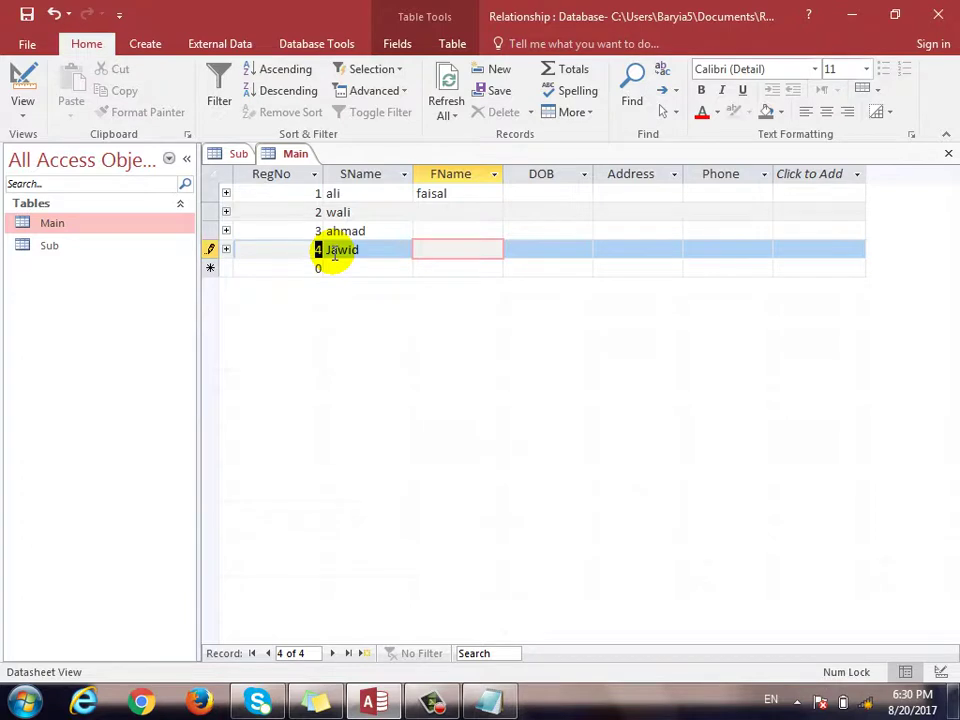
Expand RegNo 4, add the programs Photoshop and Primear as its subrecords, and close the Main table
{"action": "left_click", "coordinate": [226, 249]}
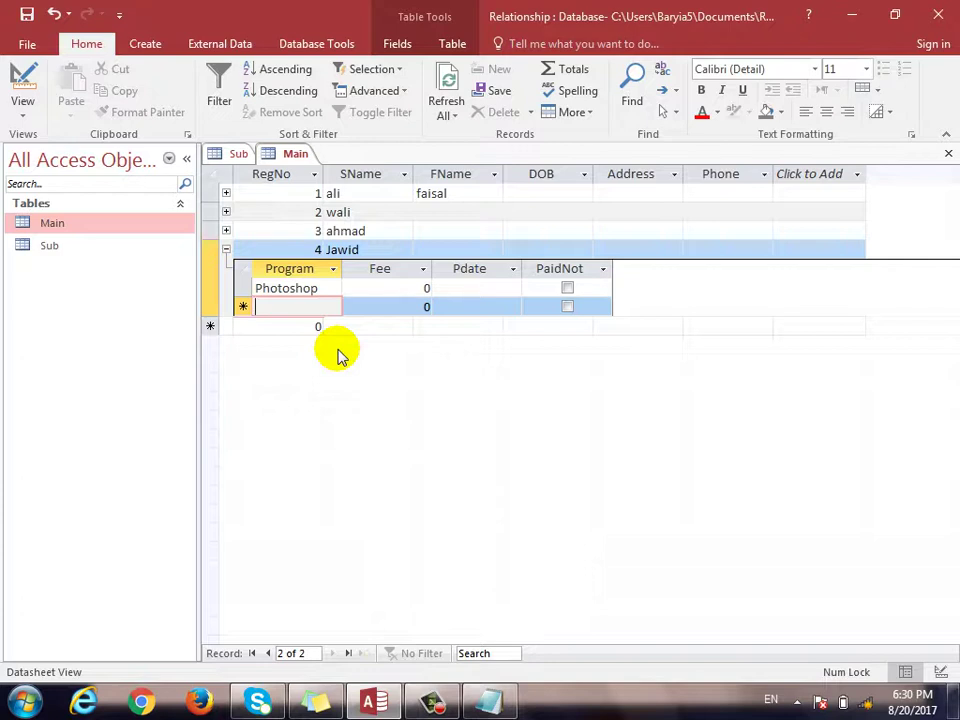
{"action": "type", "text": "Primear"}
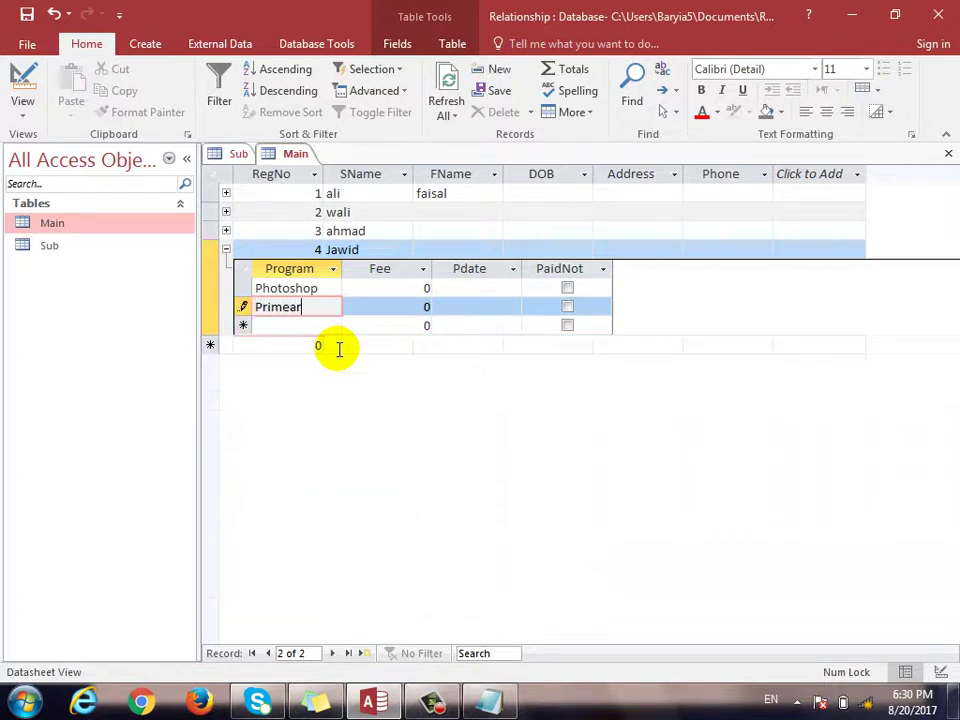
{"action": "left_click", "coordinate": [948, 153]}
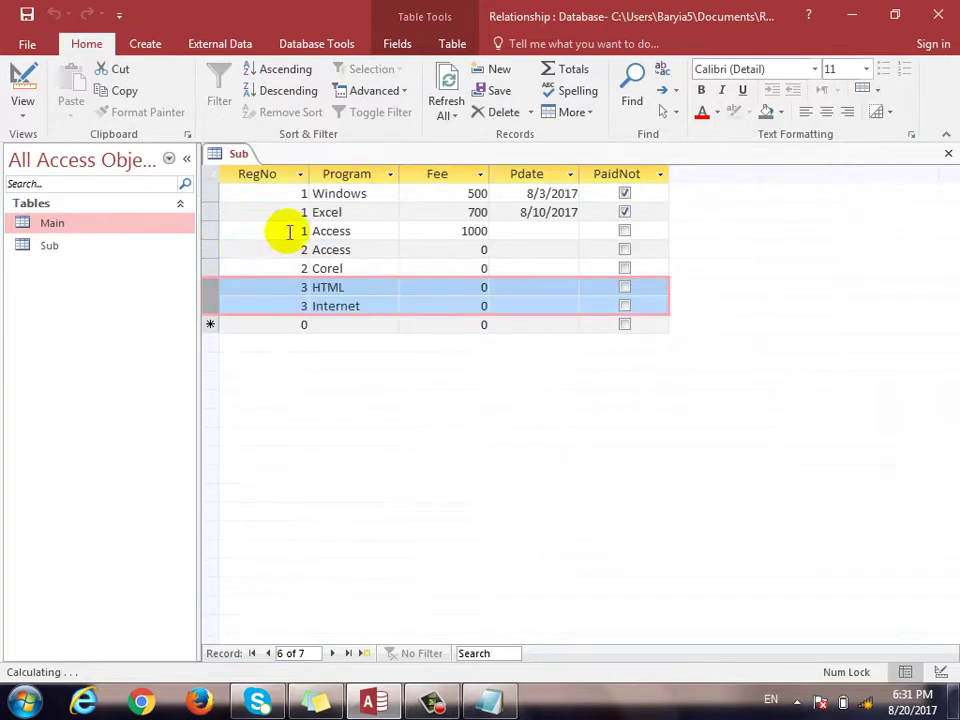
Close and reopen the Sub table to refresh it, and check the RegNo and Program values of the RegNo 4 records
{"action": "left_click", "coordinate": [948, 153]}
{"action": "double_click", "coordinate": [48, 245]}
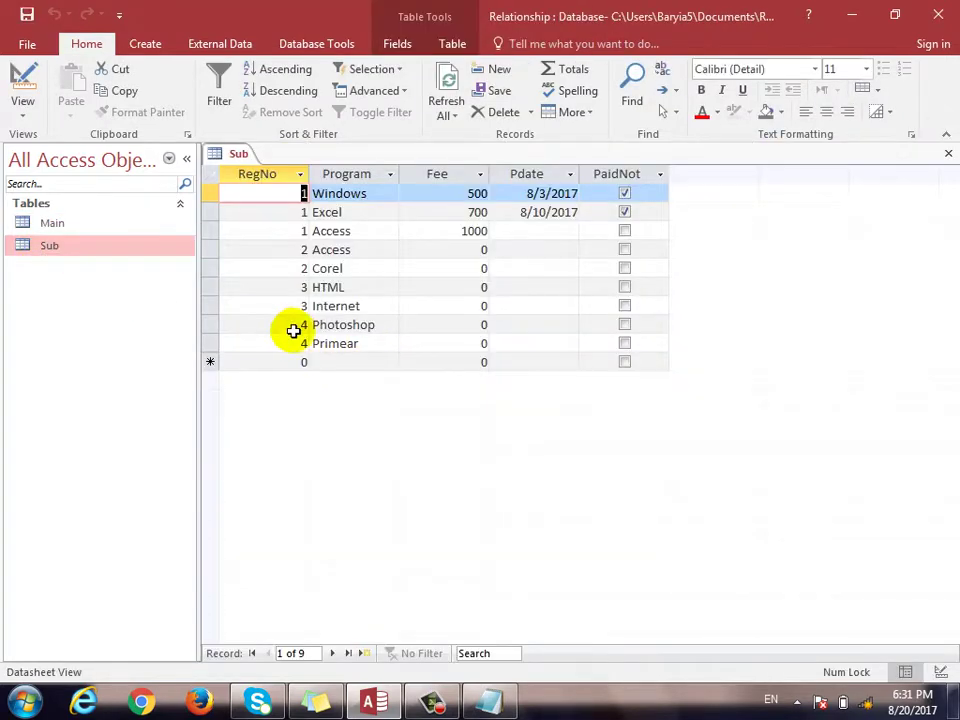
{"action": "left_click", "coordinate": [291, 326]}
{"action": "left_click", "coordinate": [291, 345]}
{"action": "left_click", "coordinate": [381, 326]}
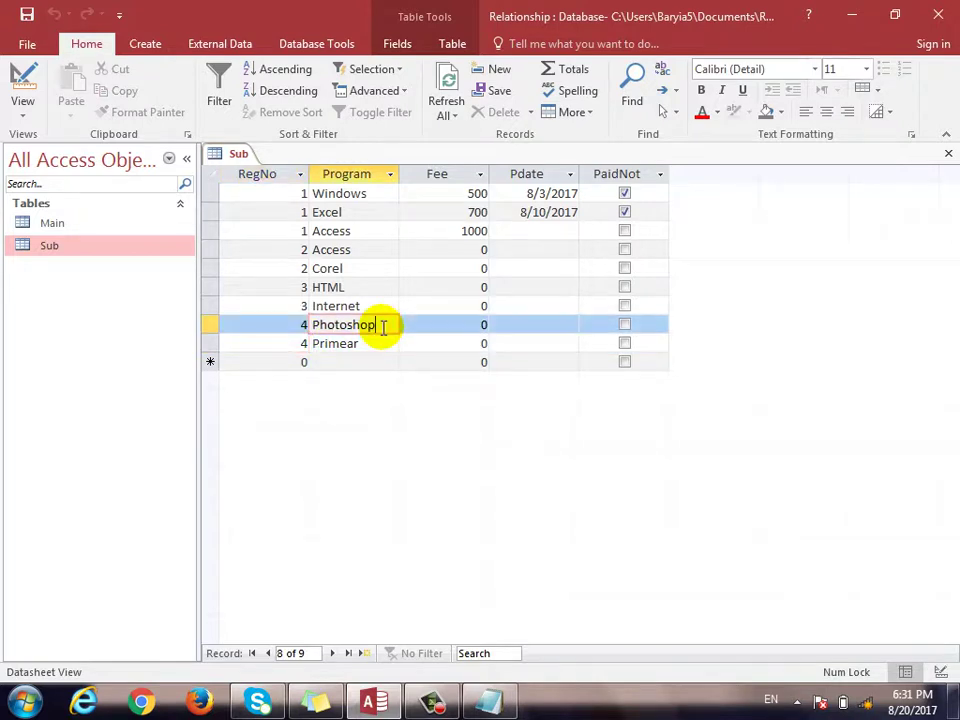
{"action": "left_click", "coordinate": [383, 346]}
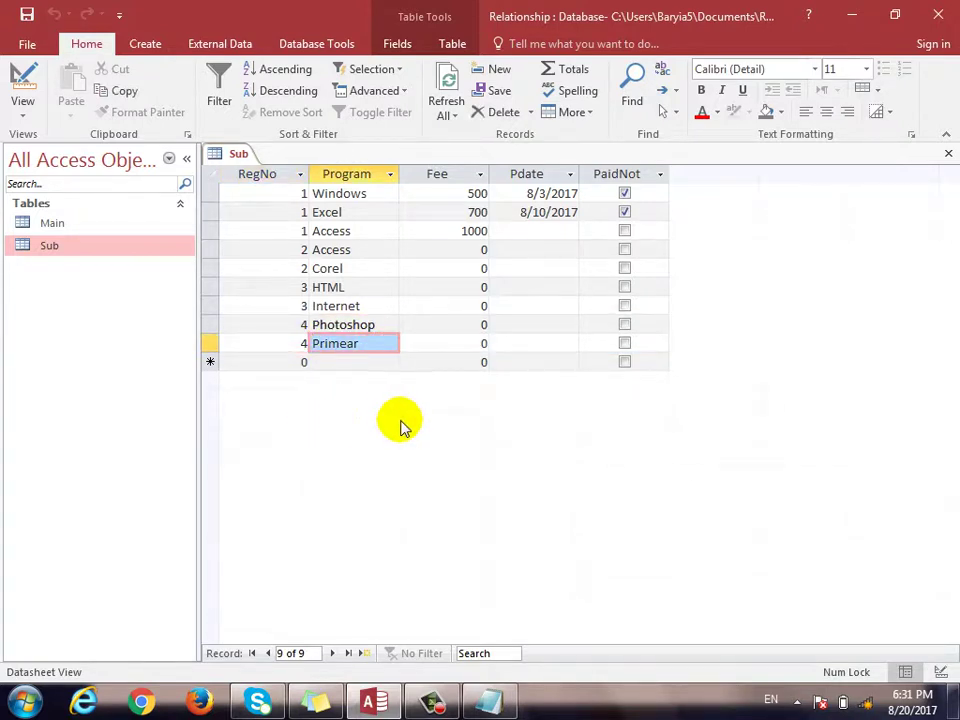
Open the Main table, compare its student records with the Sub records, and highlight the RegNo 1 record in Main
{"action": "double_click", "coordinate": [68, 220]}
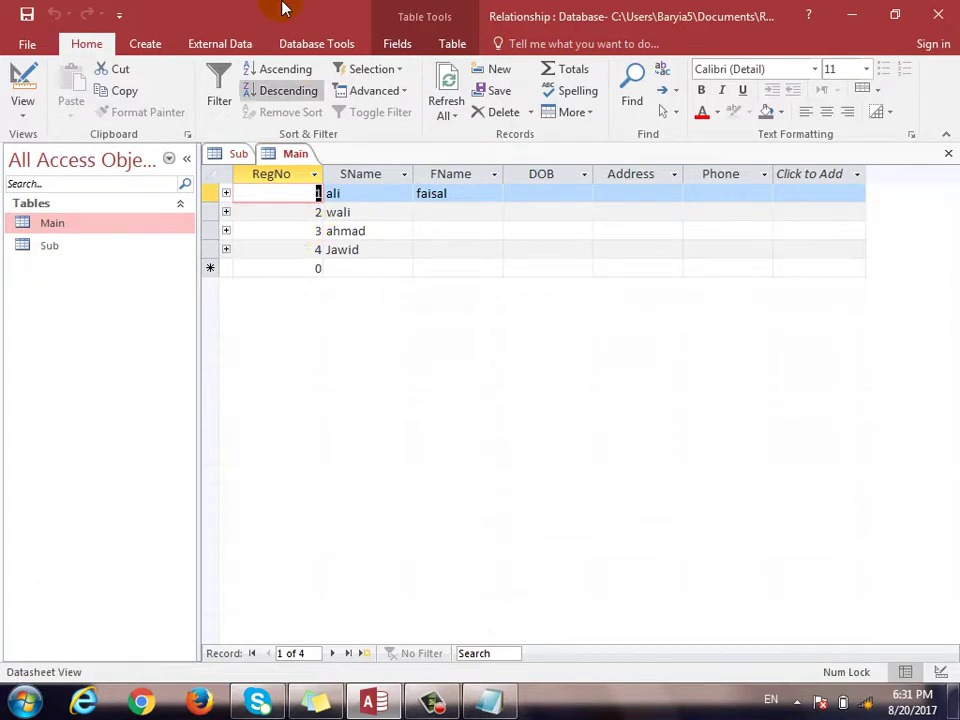
{"action": "left_click", "coordinate": [238, 155]}
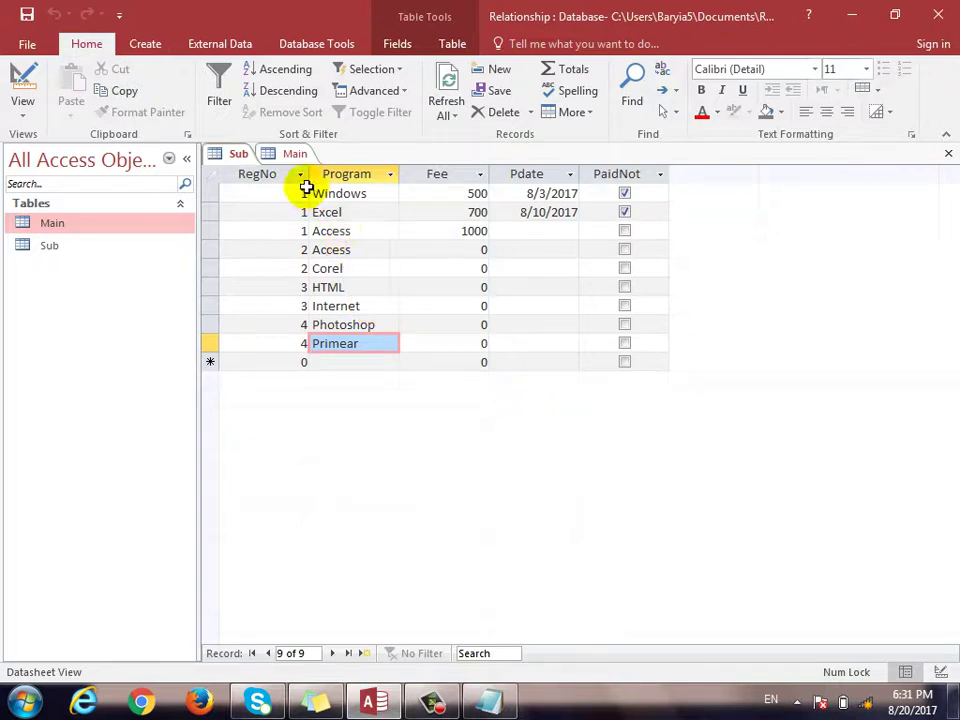
{"action": "left_click", "coordinate": [294, 154]}
{"action": "left_click", "coordinate": [238, 154]}
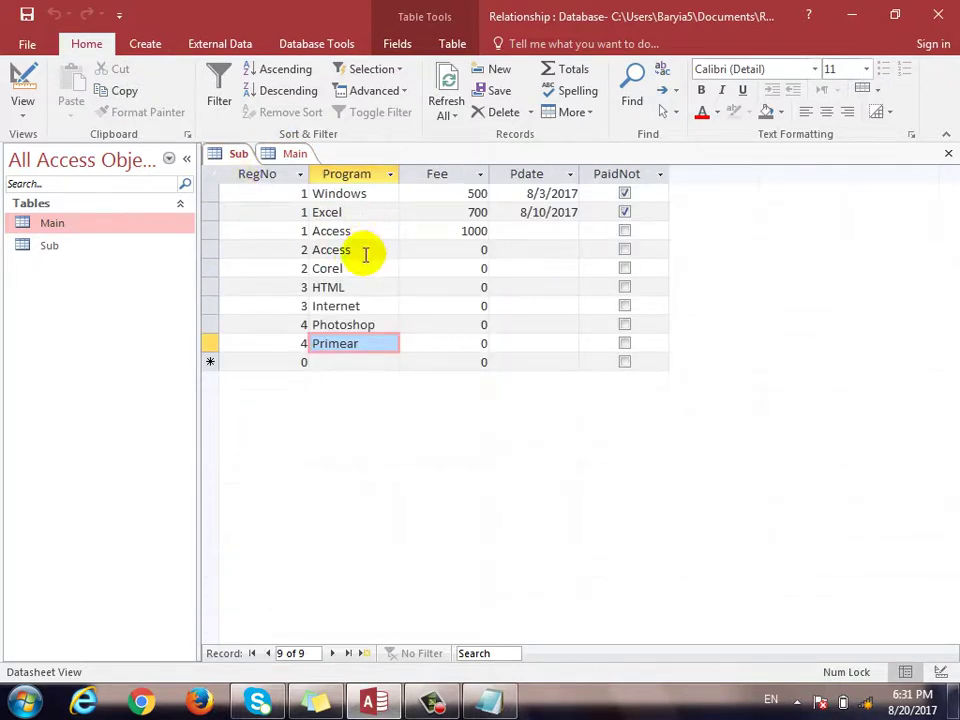
{"action": "left_click", "coordinate": [283, 154]}
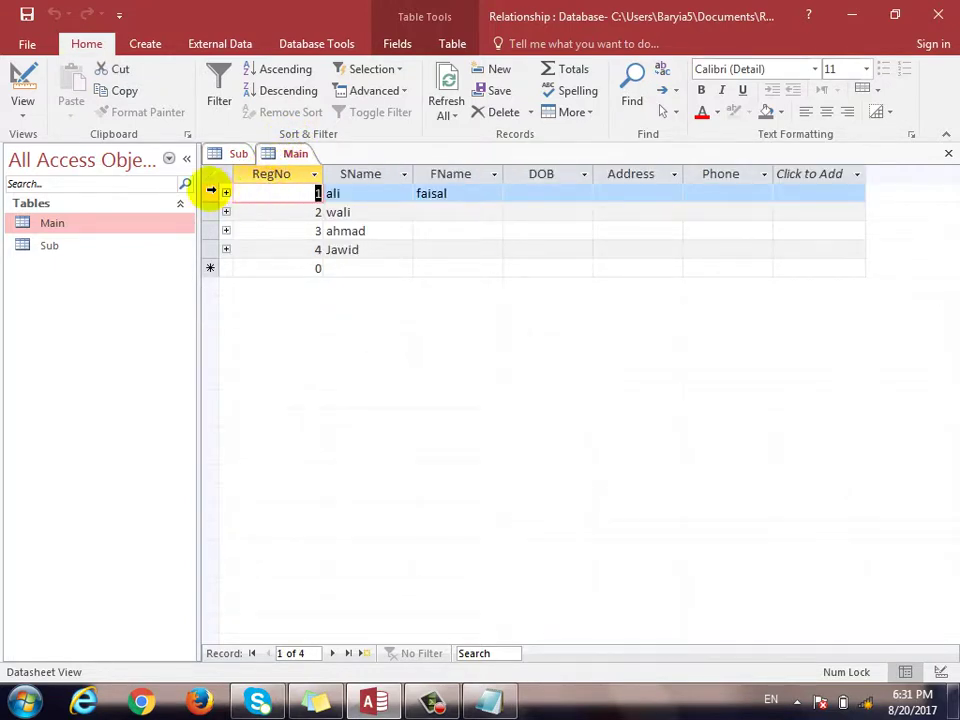
{"action": "left_click", "coordinate": [212, 192]}
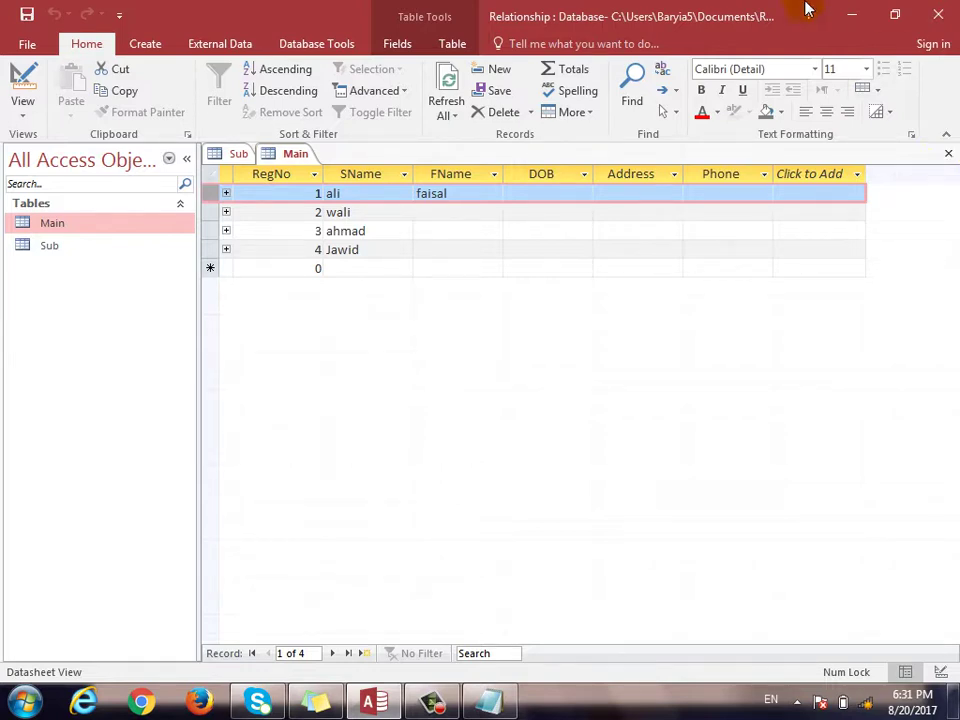
Highlight the RegNo column in both Main and Sub to compare the linking field, dismissing the Windows color scheme prompt
{"action": "left_click", "coordinate": [273, 176]}
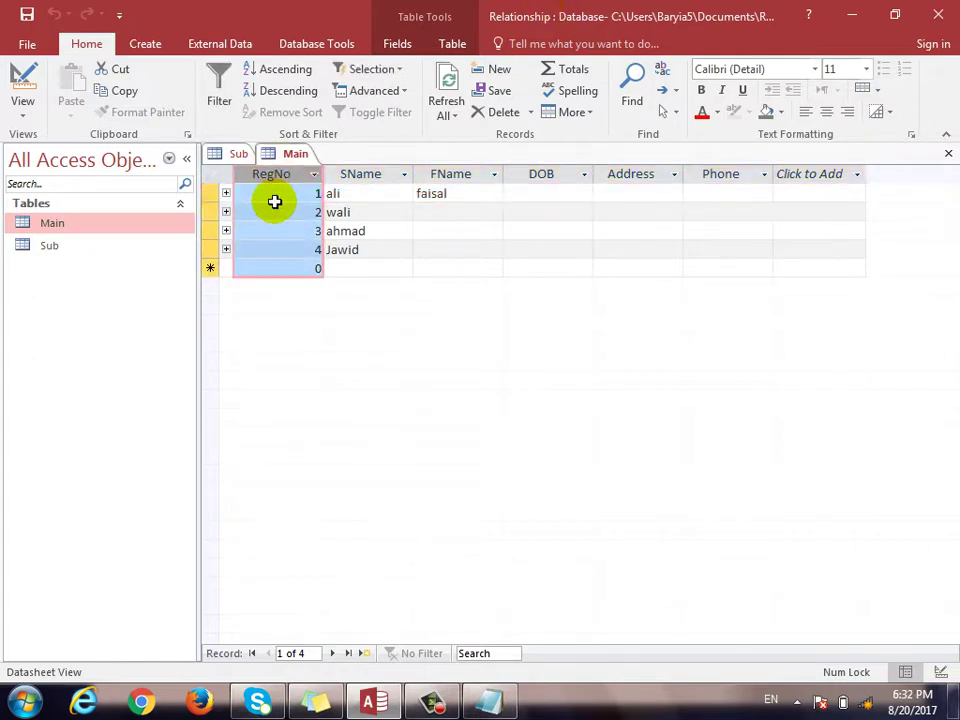
{"action": "left_click", "coordinate": [240, 154]}
{"action": "left_click", "coordinate": [285, 174]}
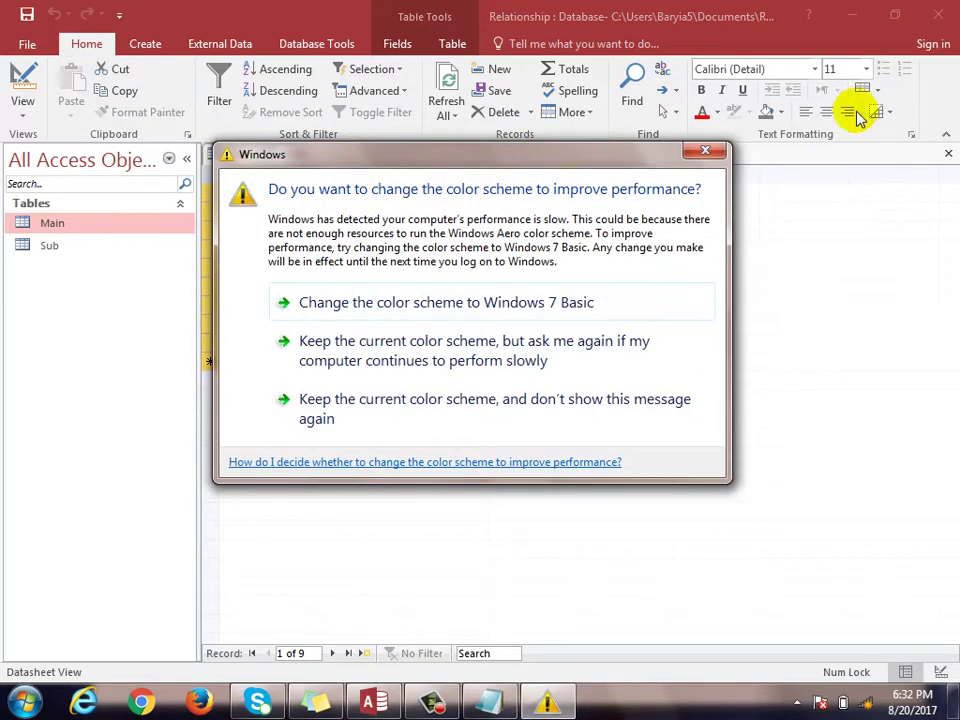
{"action": "left_click", "coordinate": [707, 154]}
{"action": "left_click", "coordinate": [296, 154]}
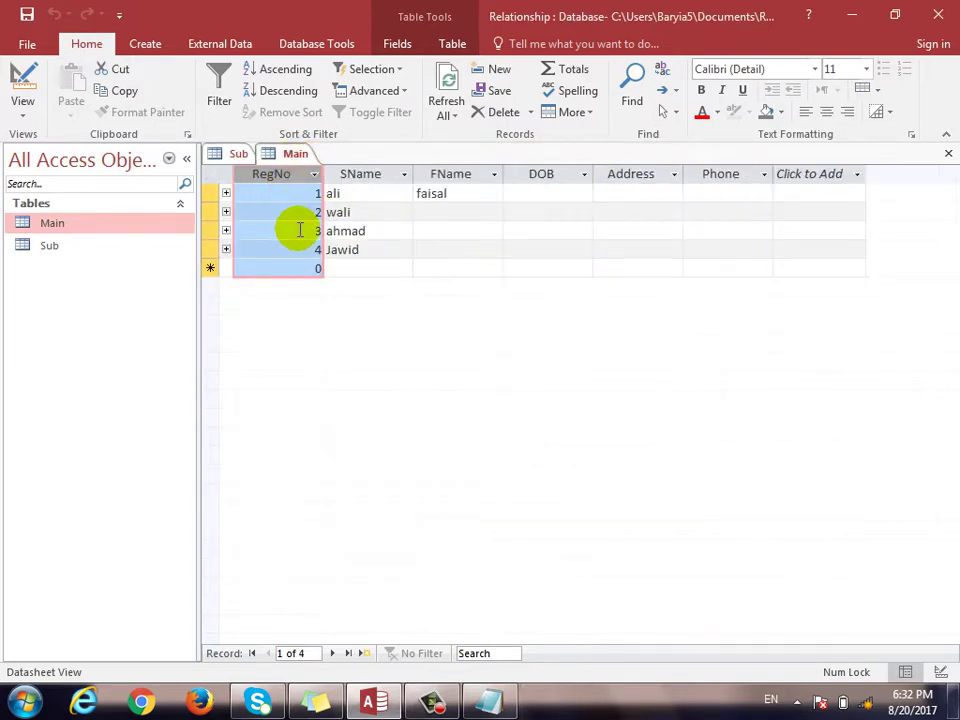